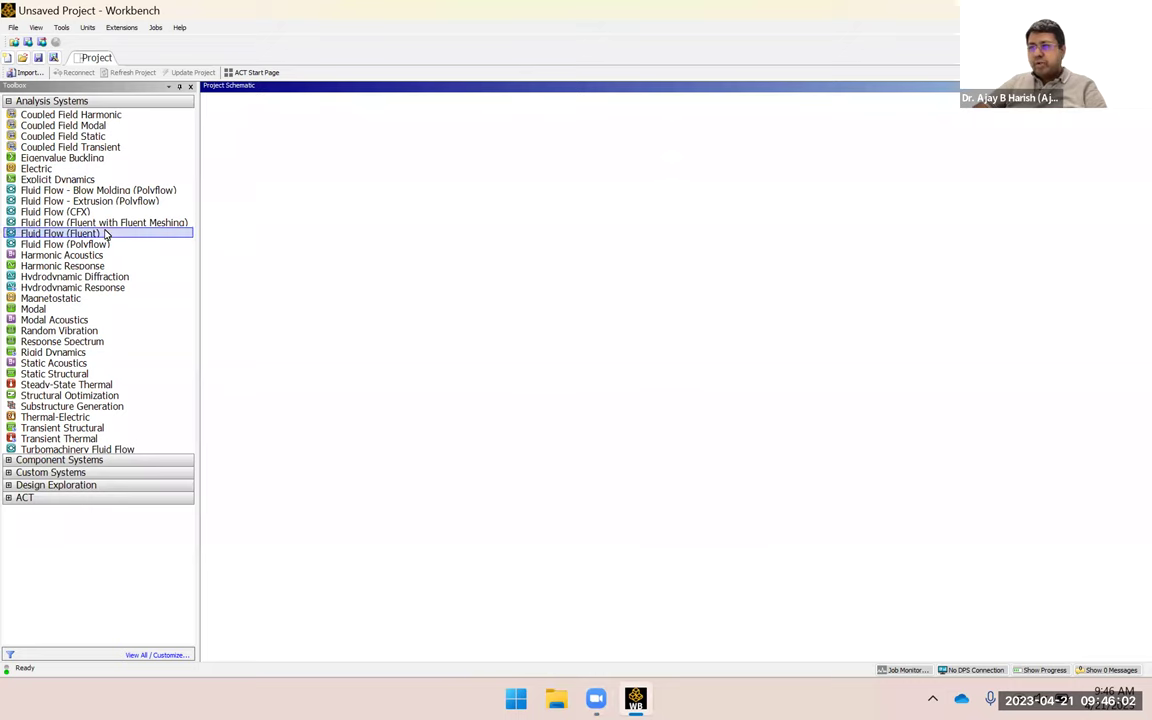
Create a Fluid Flow (Fluent) analysis system and import Aerofoil.stl as its geometry.
double_click(103, 231)
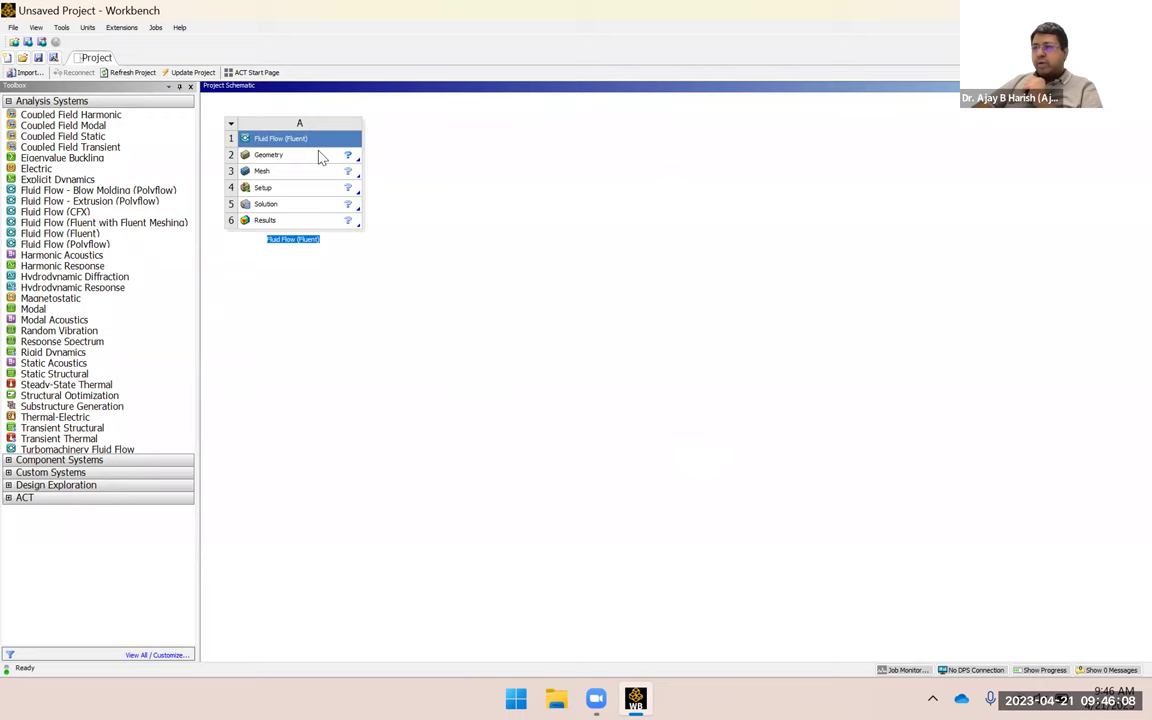
click(338, 157)
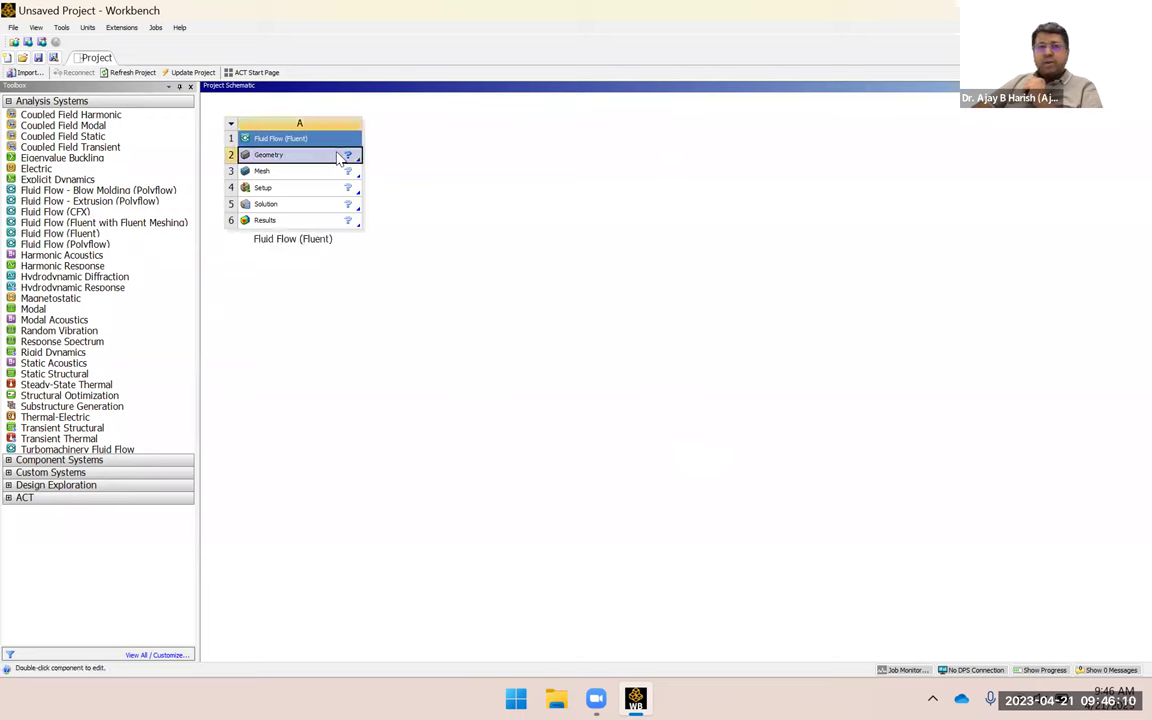
right_click(338, 157)
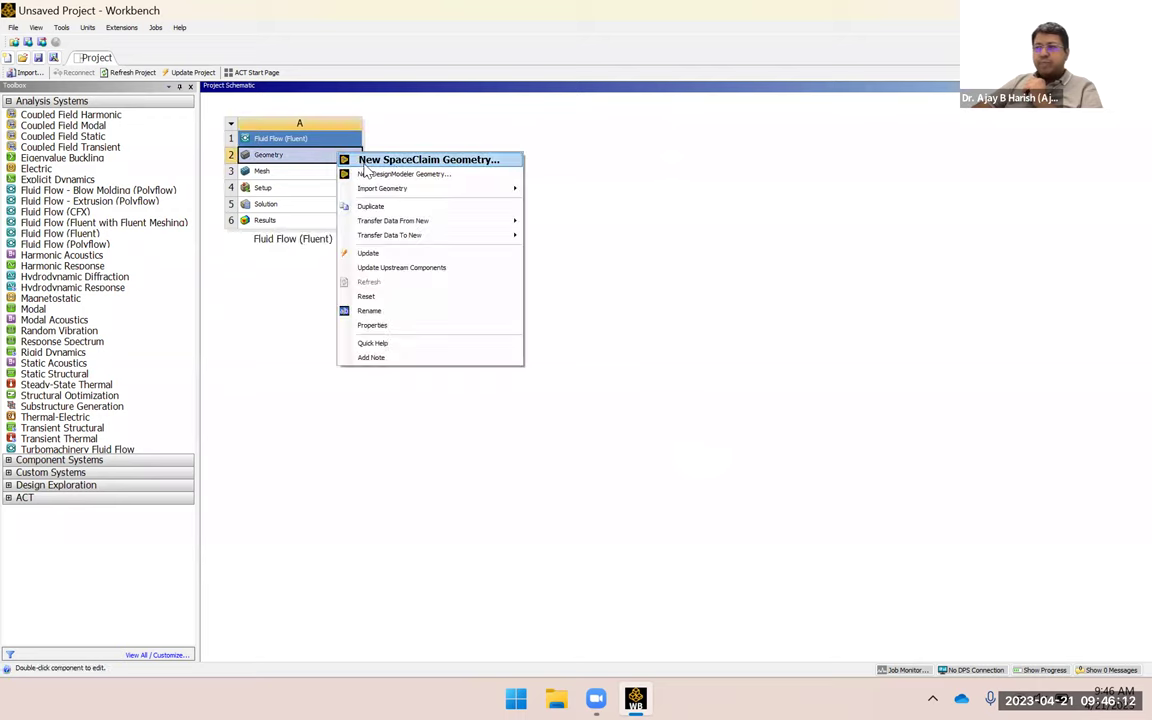
mouse_move(465, 193)
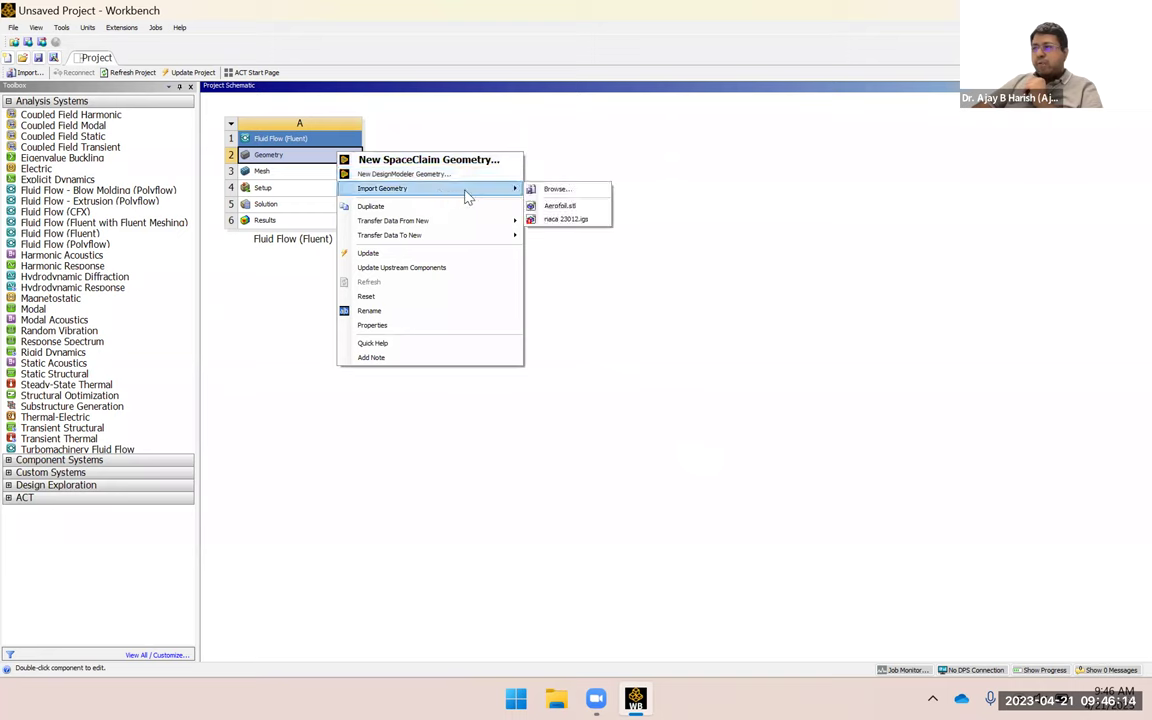
click(592, 210)
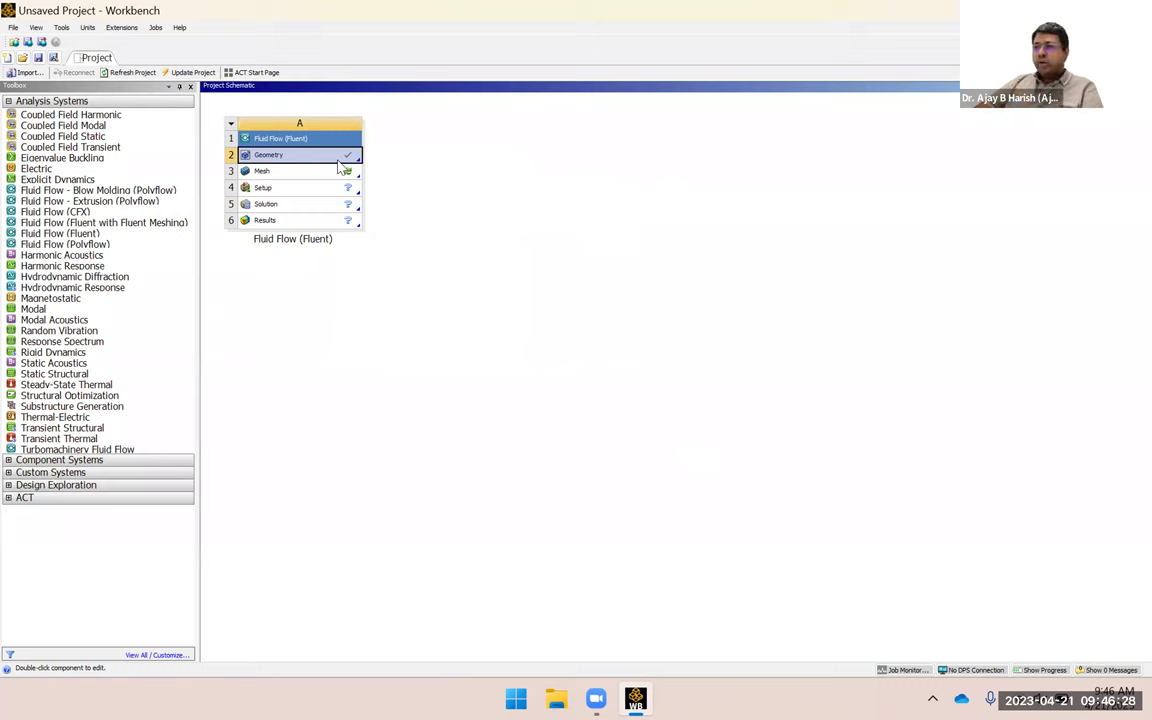
Open the imported geometry in SpaceClaim and convert all of the aerofoil's facets to a solid with merged faces.
right_click(338, 160)
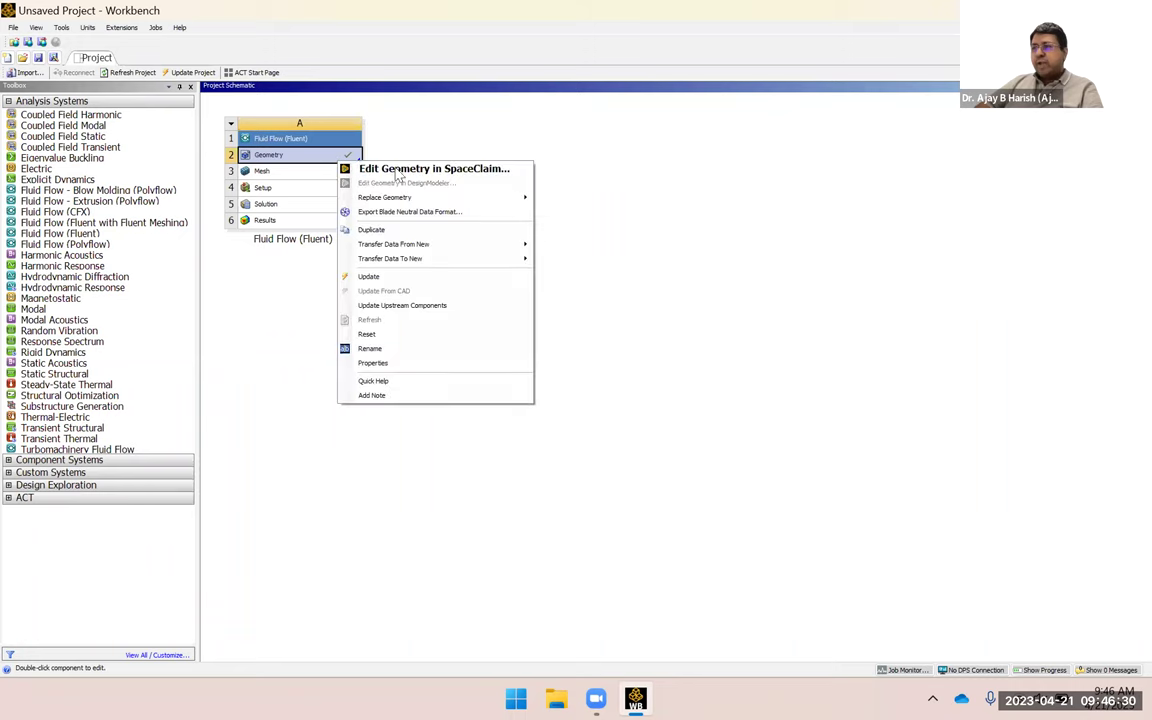
click(465, 177)
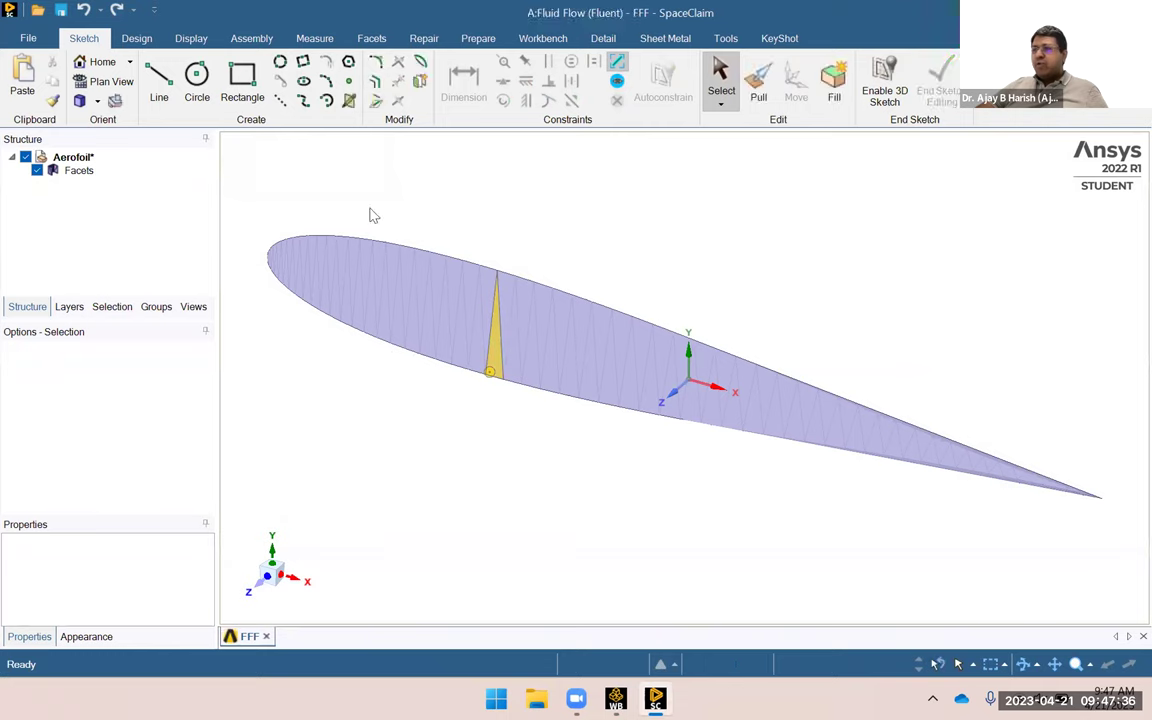
drag(1116, 578, 247, 192)
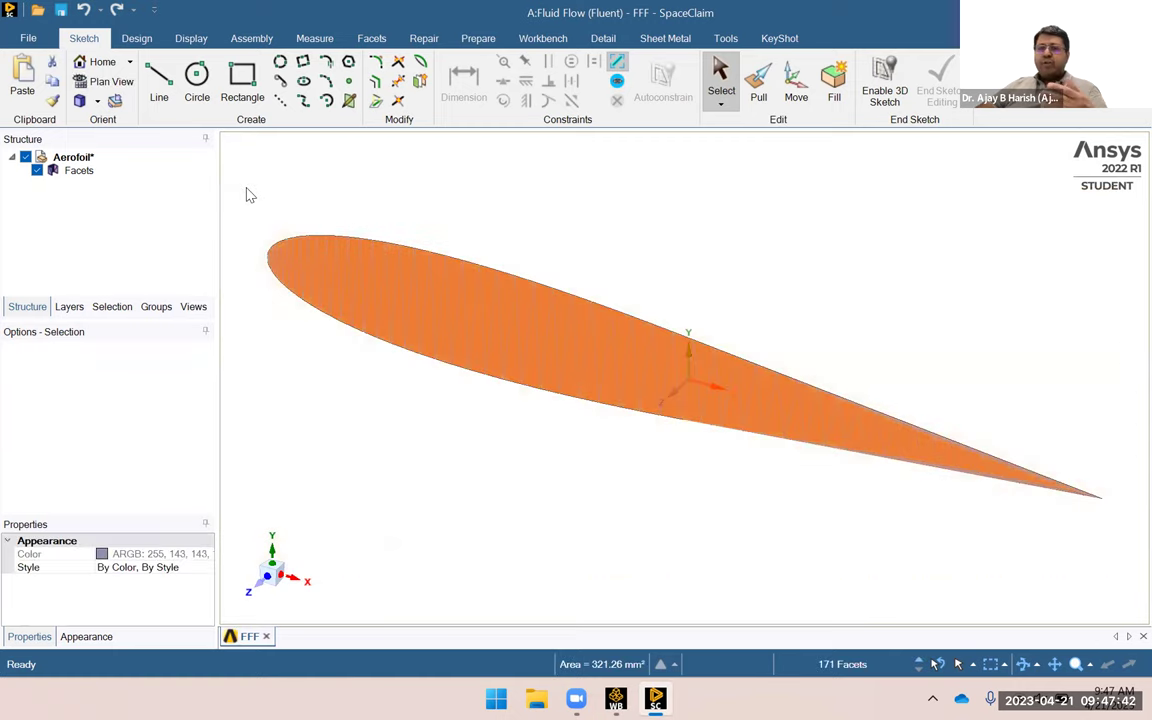
click(257, 195)
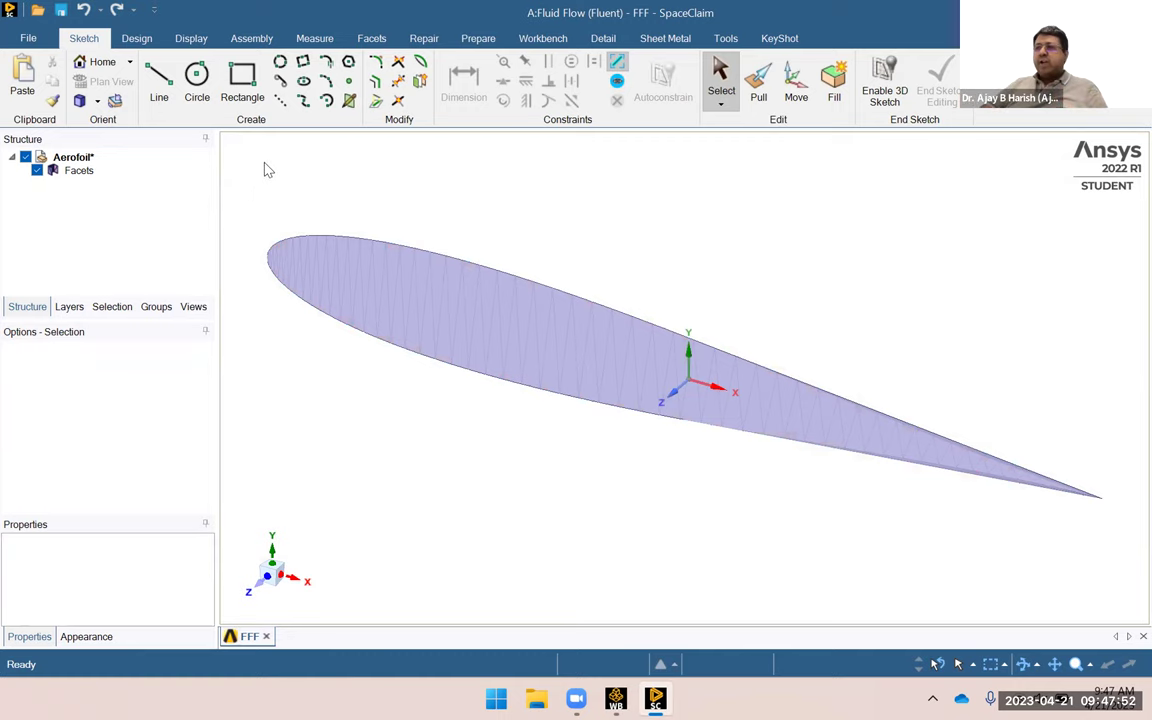
drag(222, 145, 998, 492)
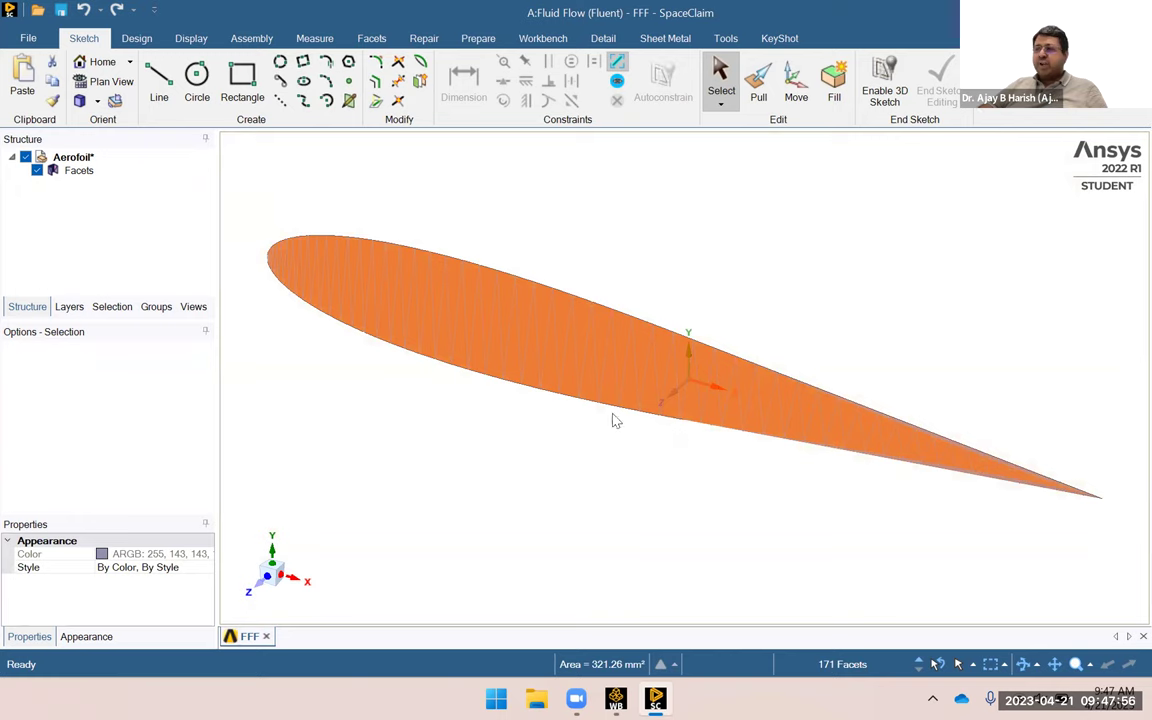
right_click(424, 264)
click(375, 193)
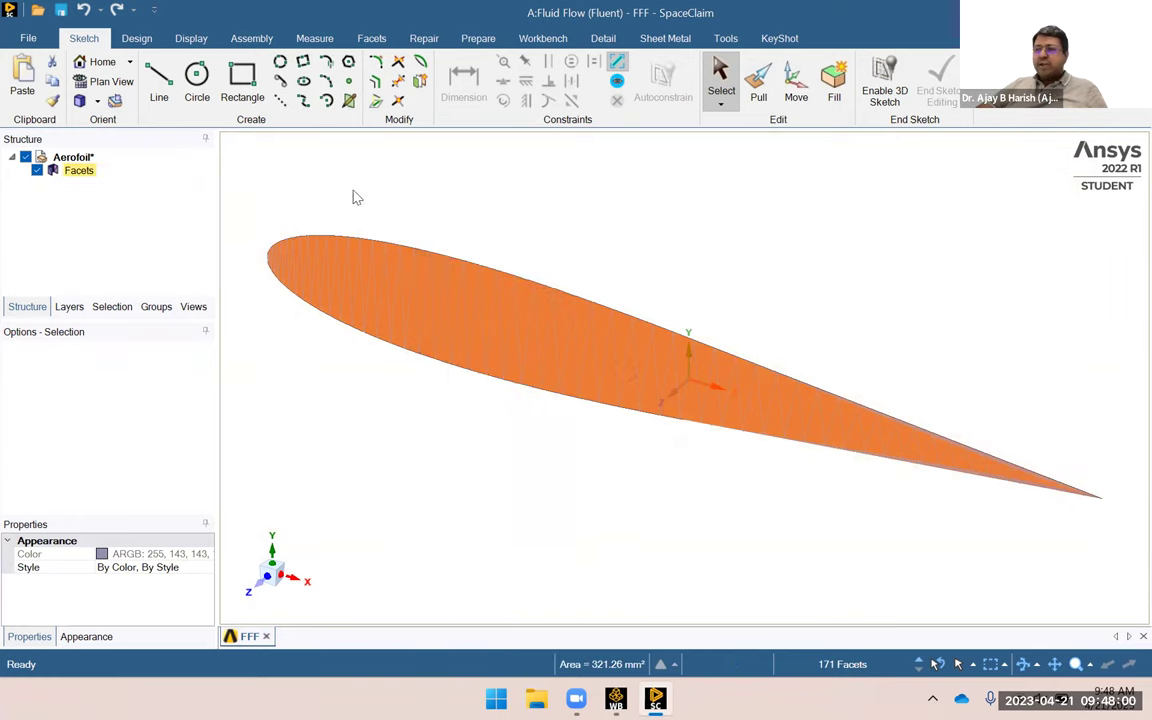
drag(245, 157, 1115, 574)
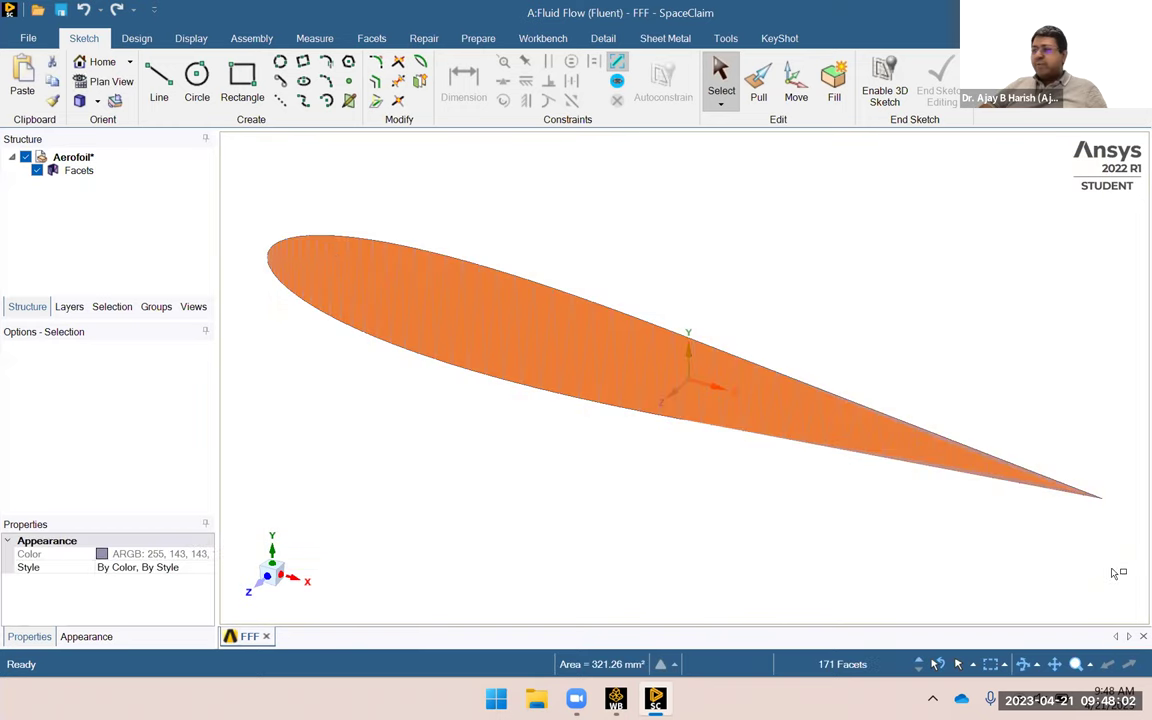
right_click(396, 260)
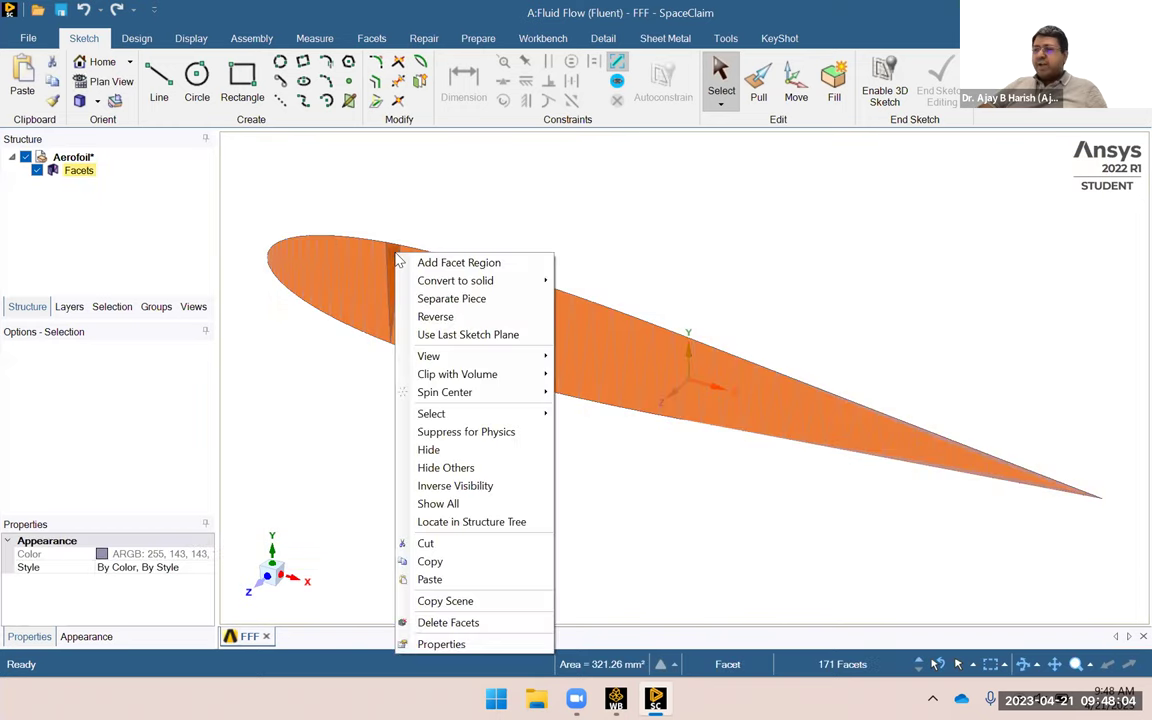
mouse_move(421, 280)
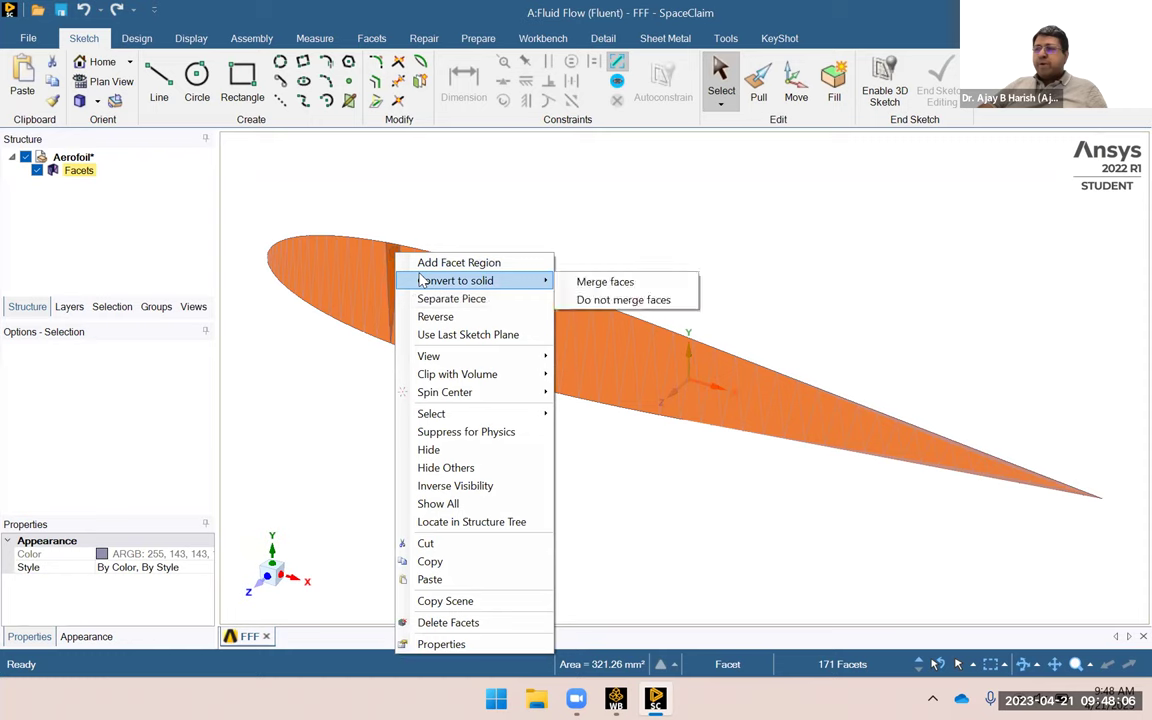
click(590, 282)
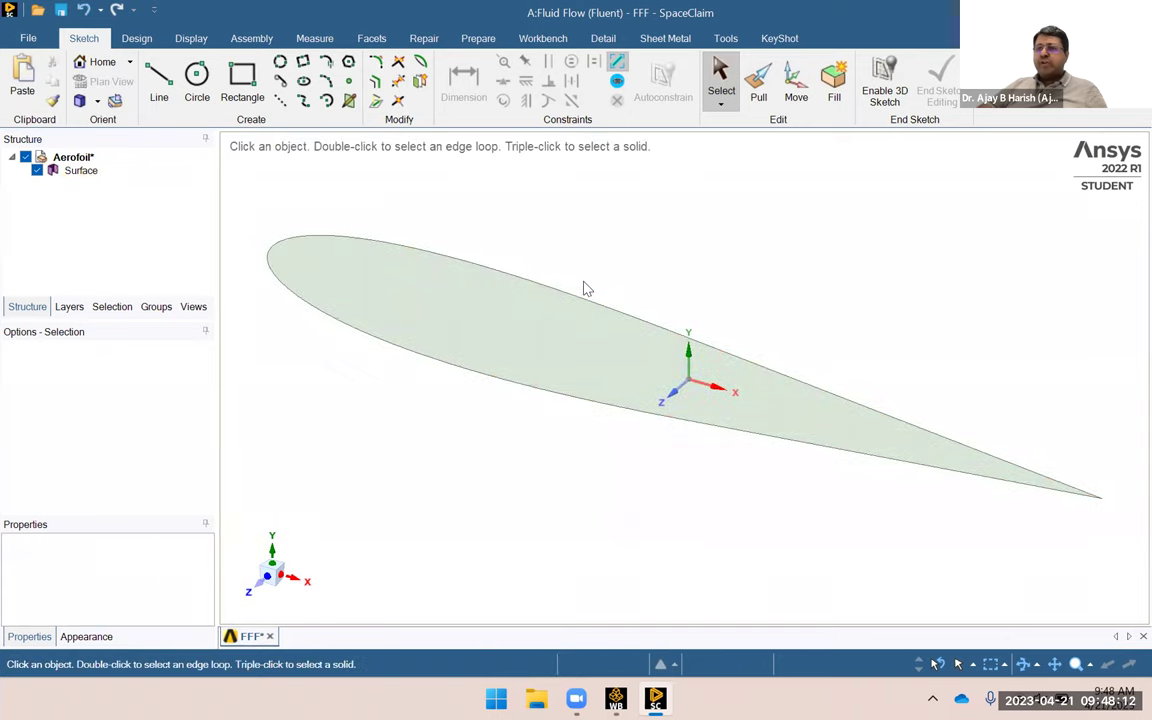
Save the converted aerofoil geometry and close SpaceClaim to return to Workbench.
click(476, 277)
click(630, 141)
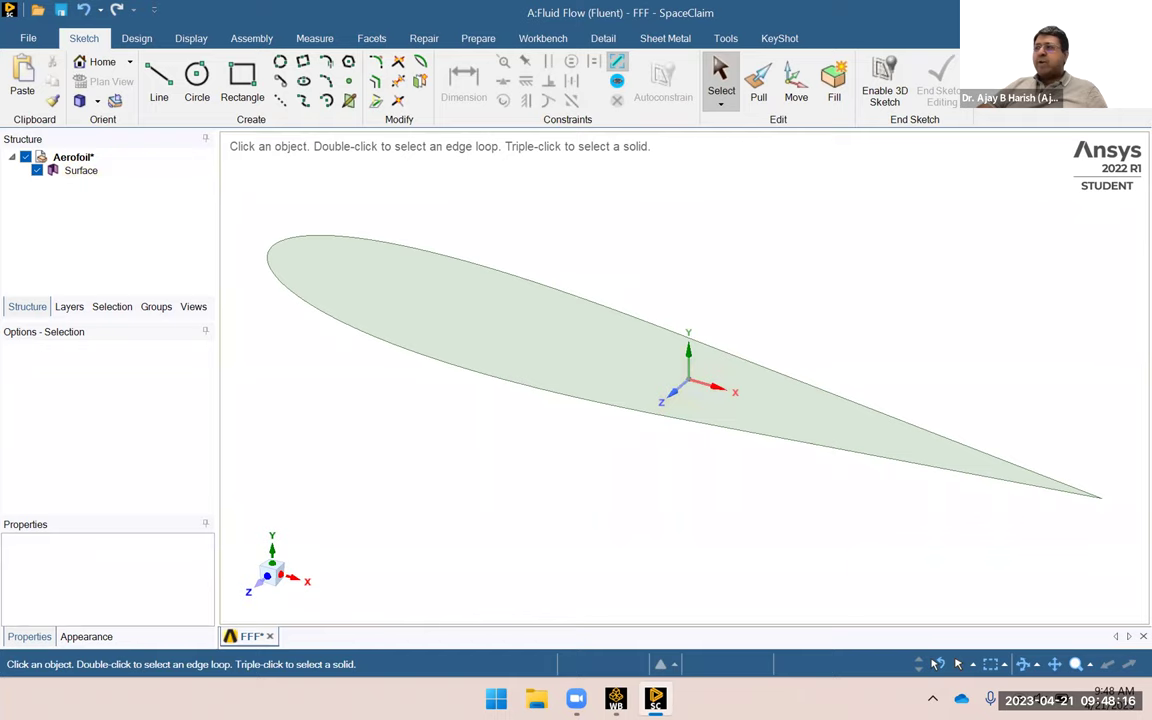
key(ctrl+s)
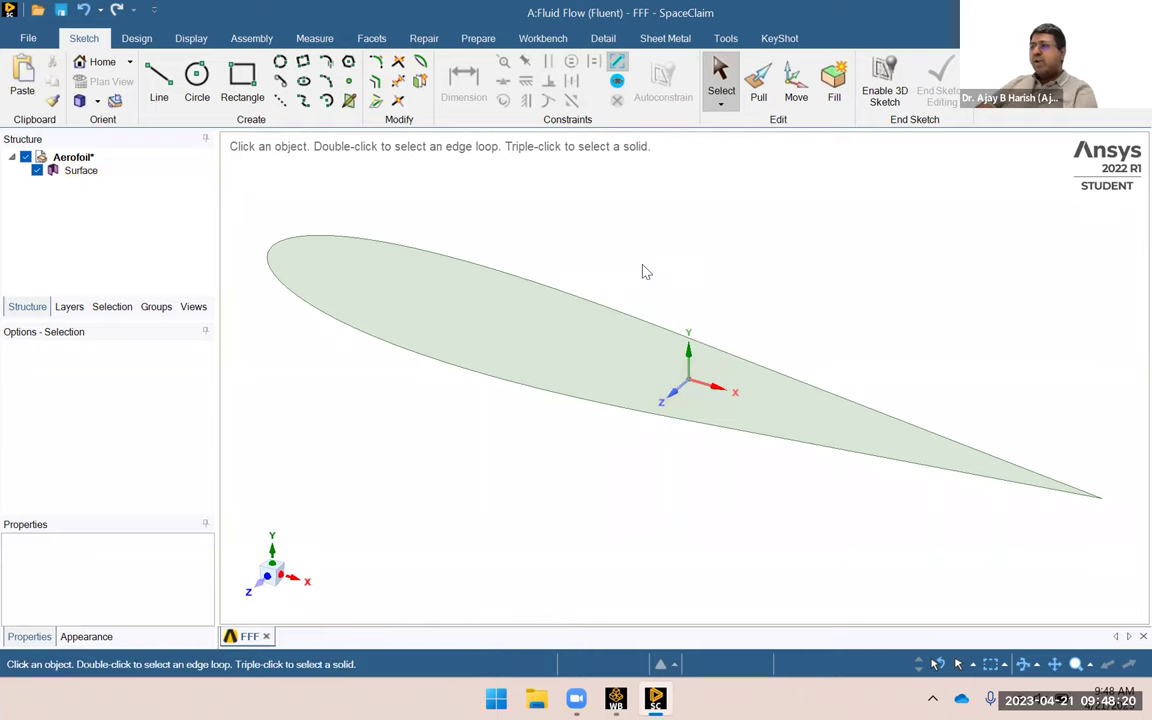
key(alt+F4)
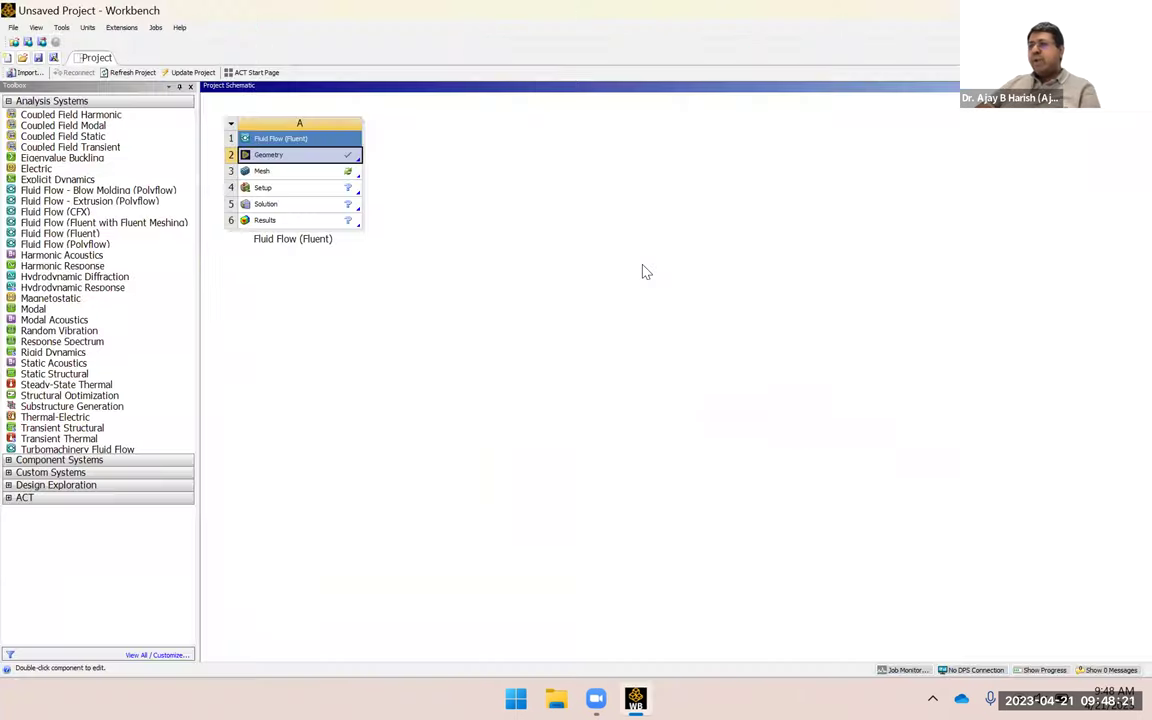
Open the aerofoil geometry in DesignModeler and generate the imported body.
right_click(343, 162)
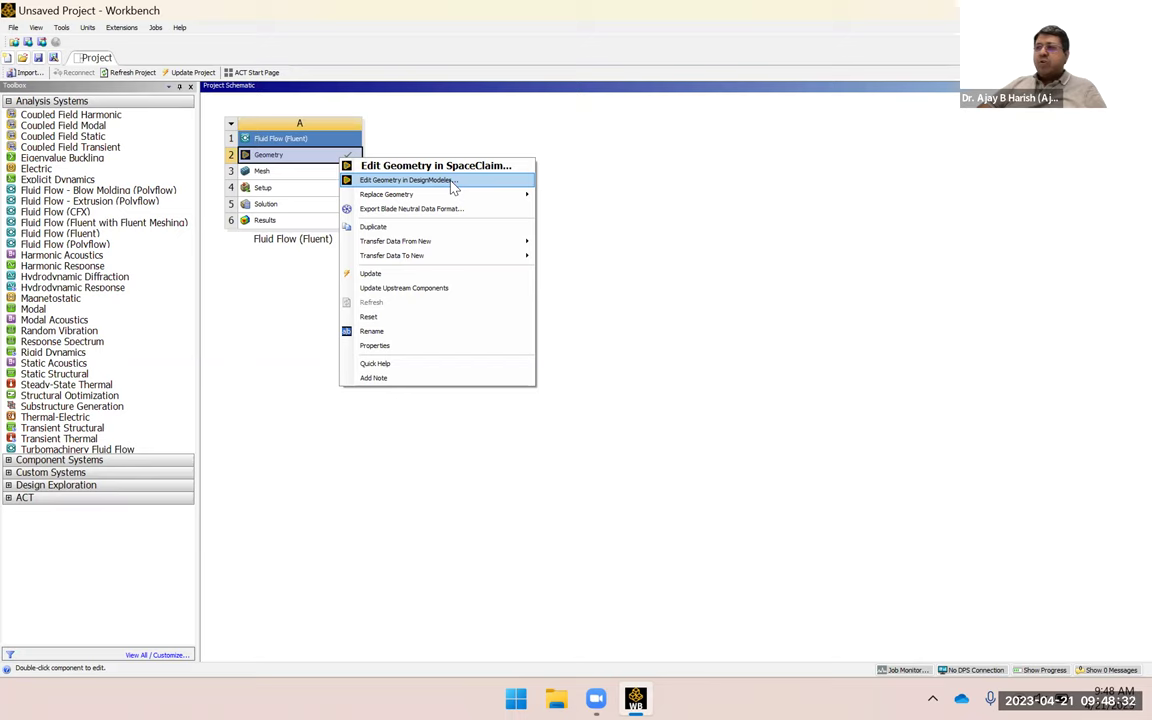
click(453, 181)
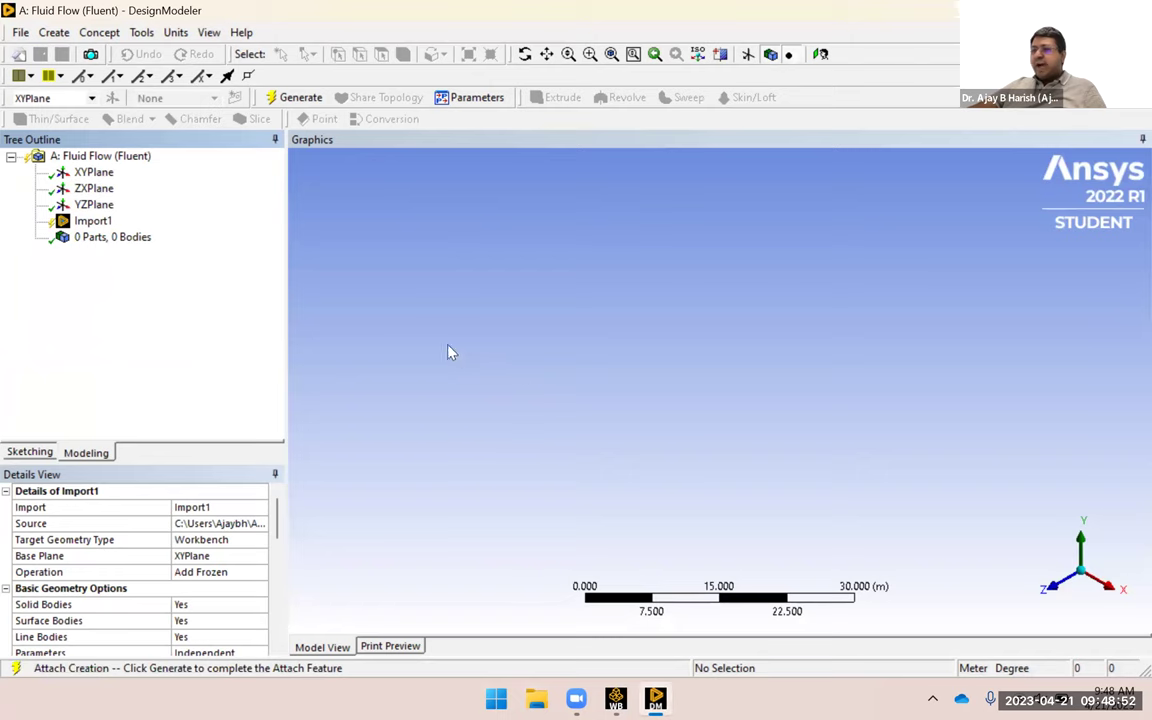
click(298, 100)
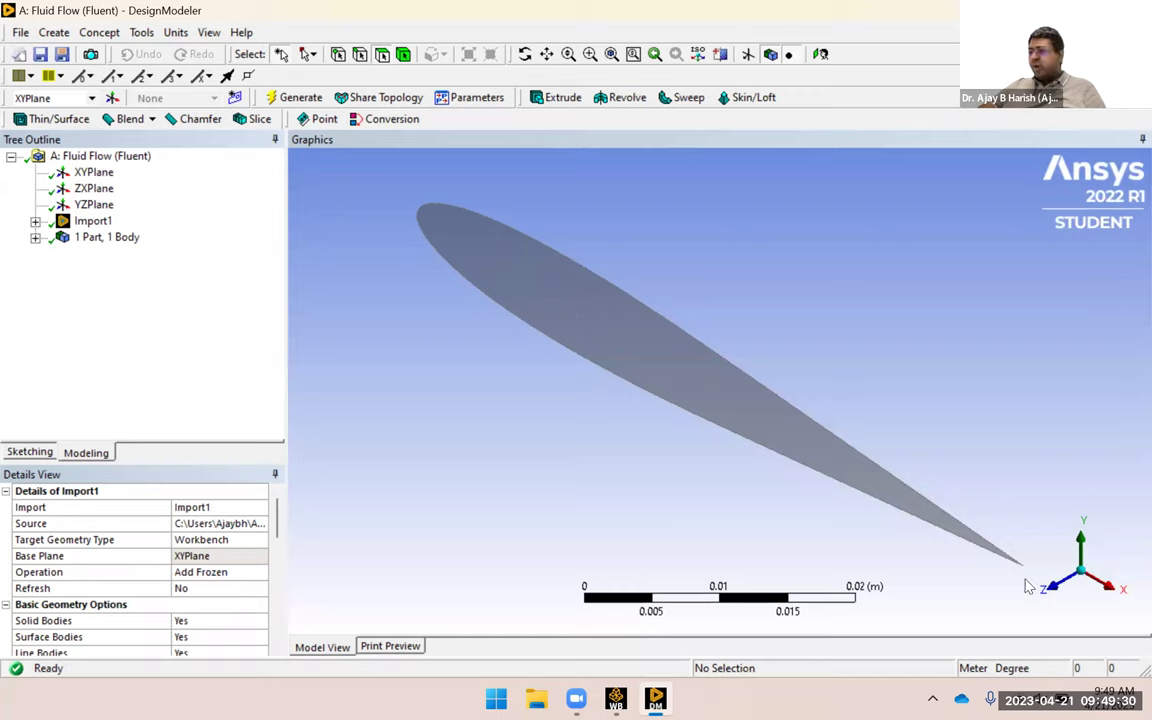
Examine the flat aerofoil surface along the X, Y and Z axes and from oblique angles.
click(1058, 590)
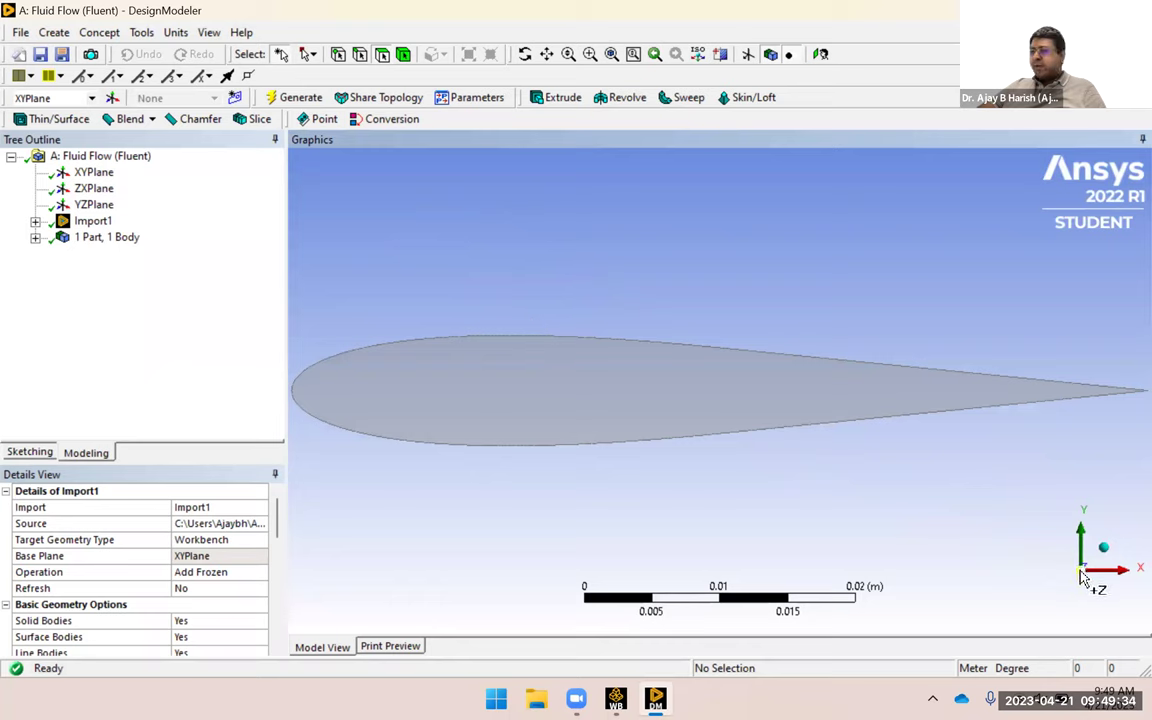
click(1083, 528)
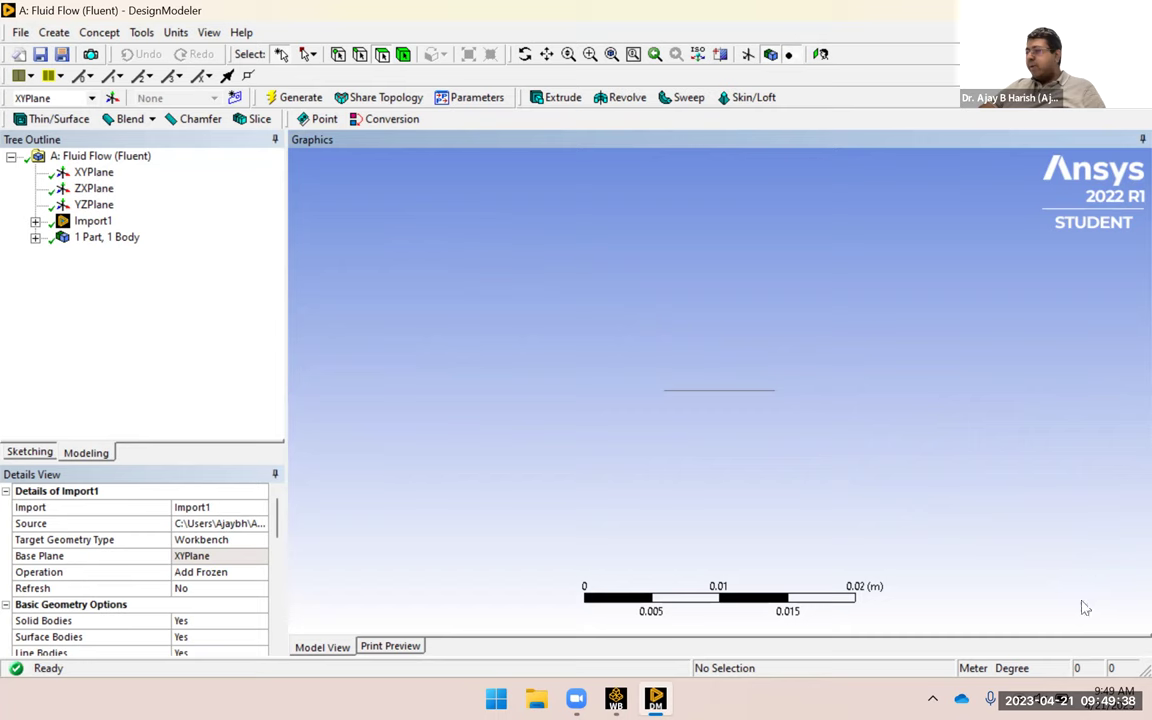
drag(745, 482, 746, 406)
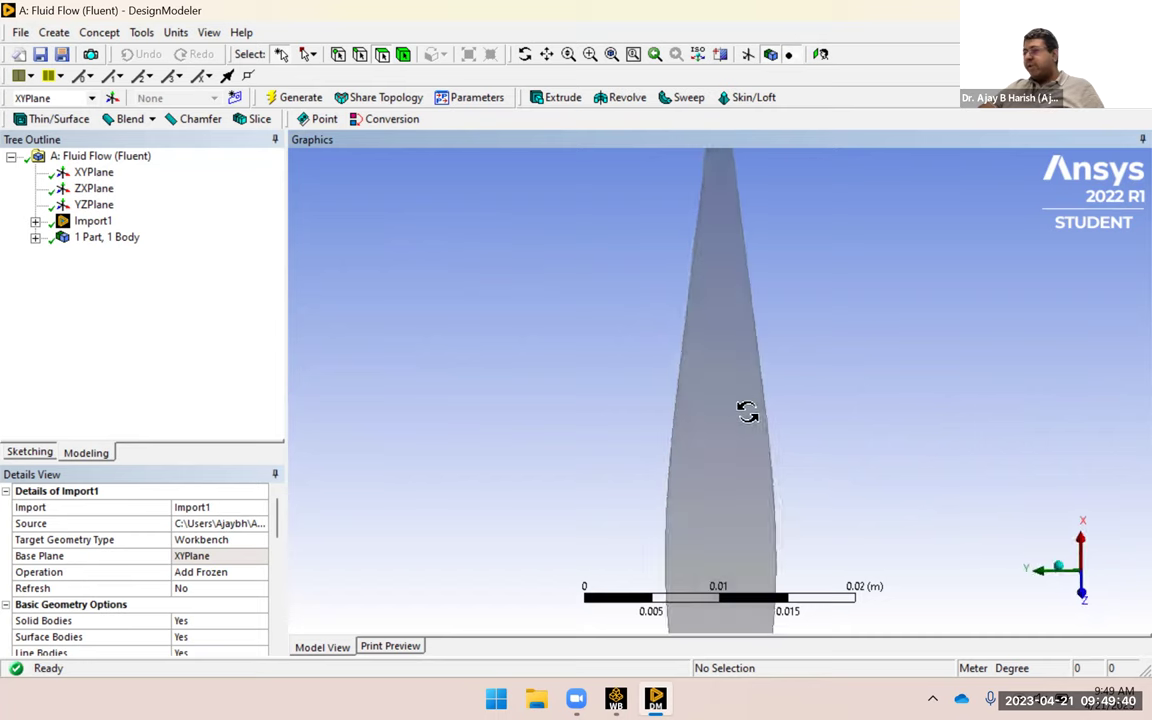
click(1085, 600)
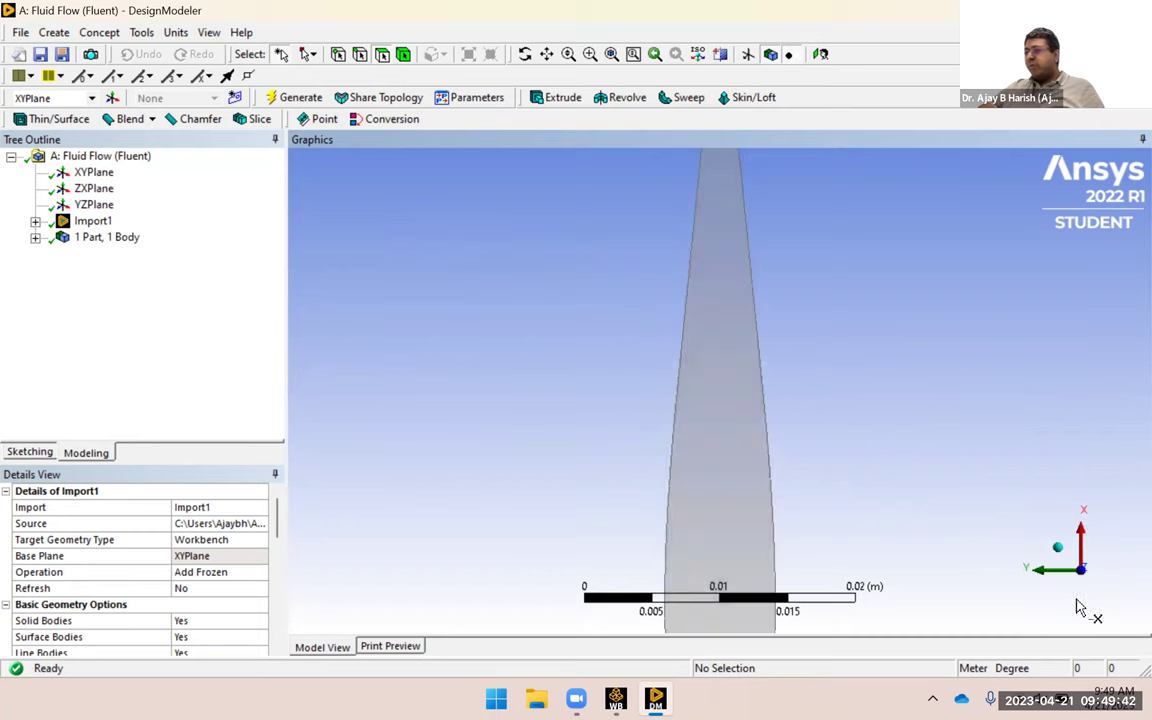
drag(733, 296, 921, 398)
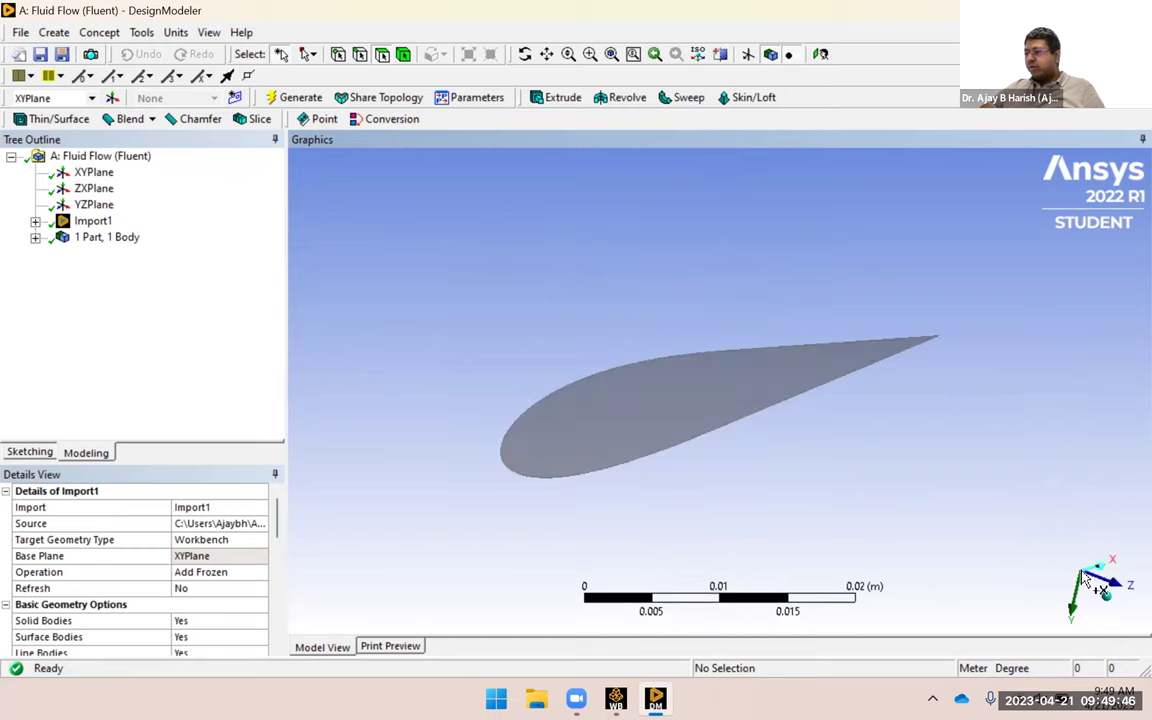
click(1049, 600)
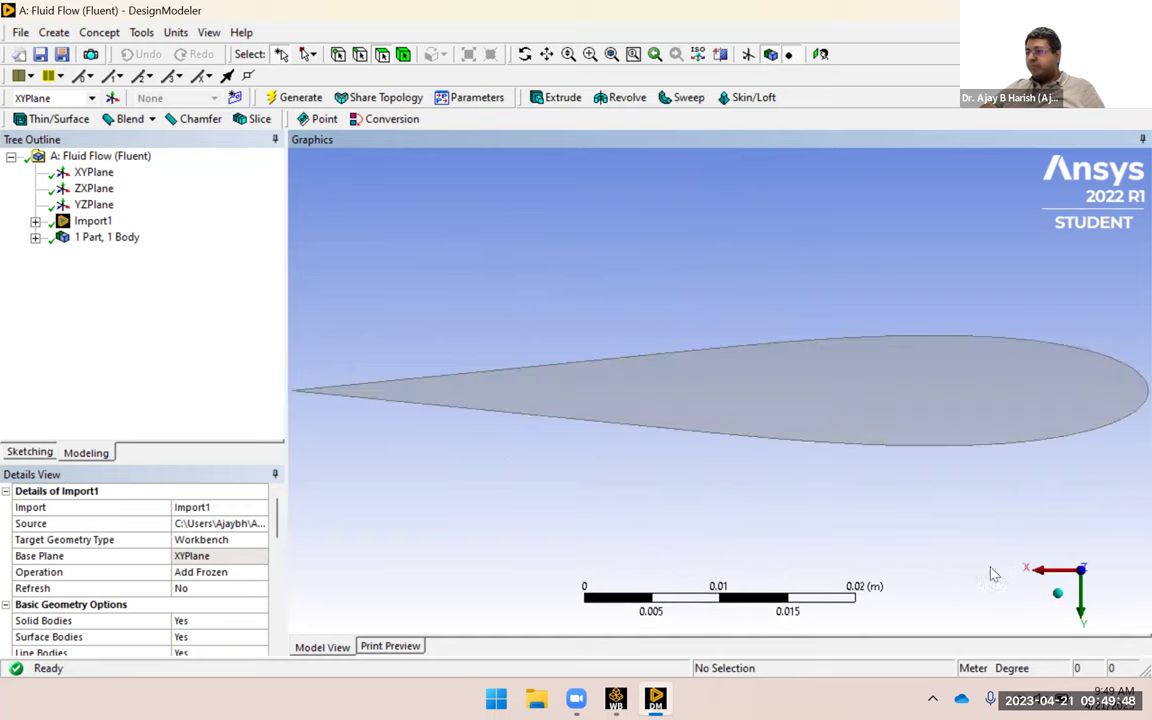
click(1038, 569)
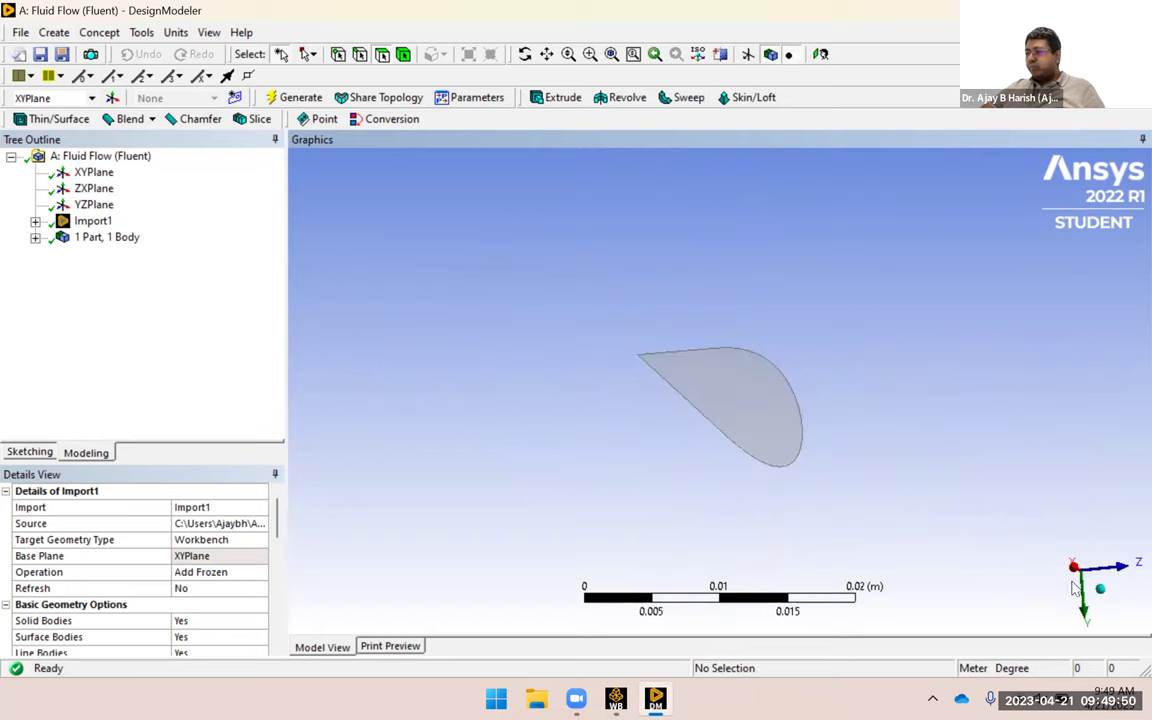
click(1072, 567)
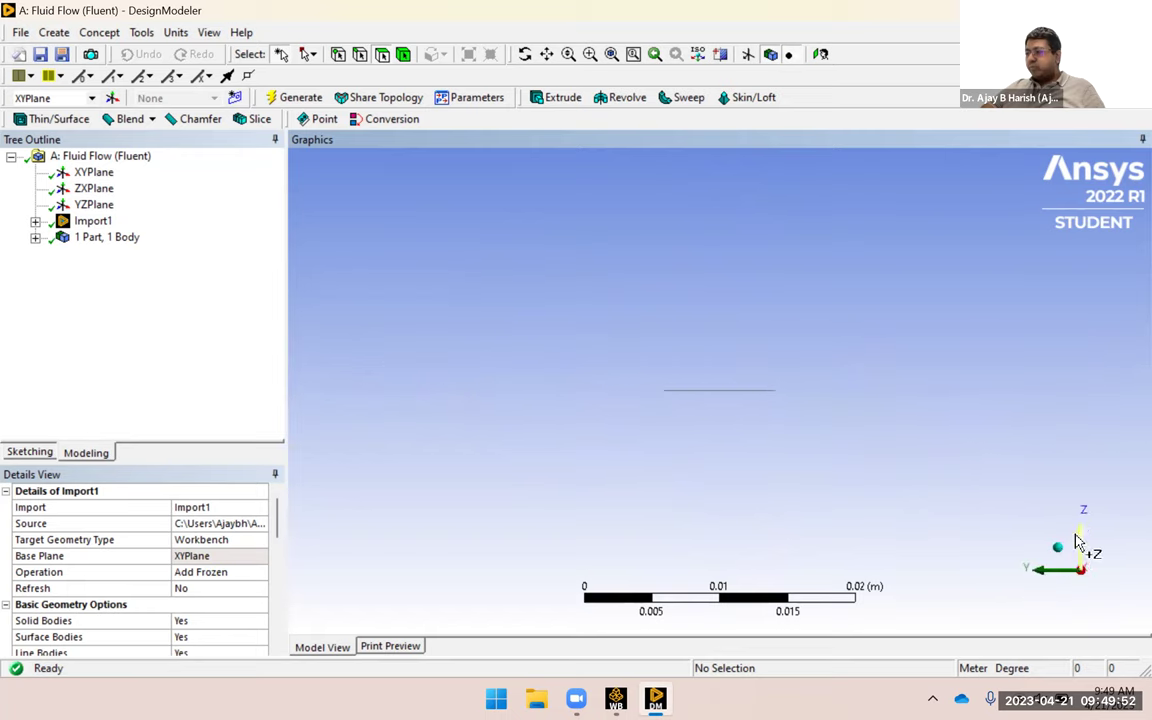
click(1077, 541)
middle_drag(578, 306, 964, 411)
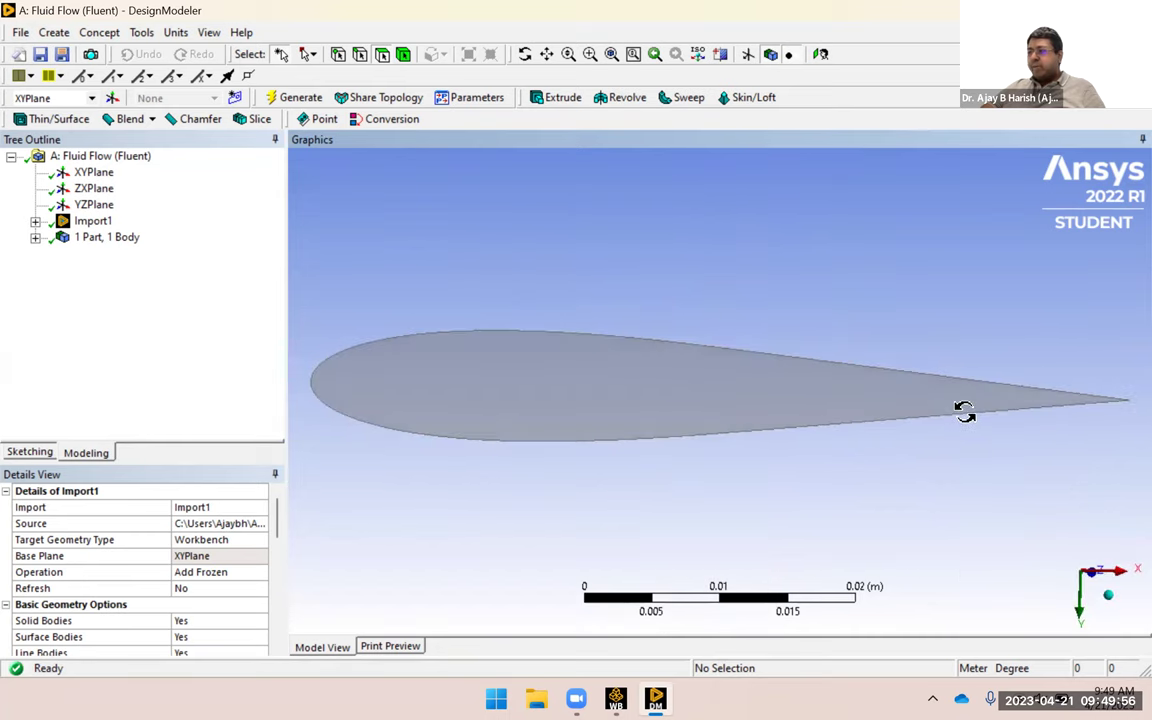
click(1096, 589)
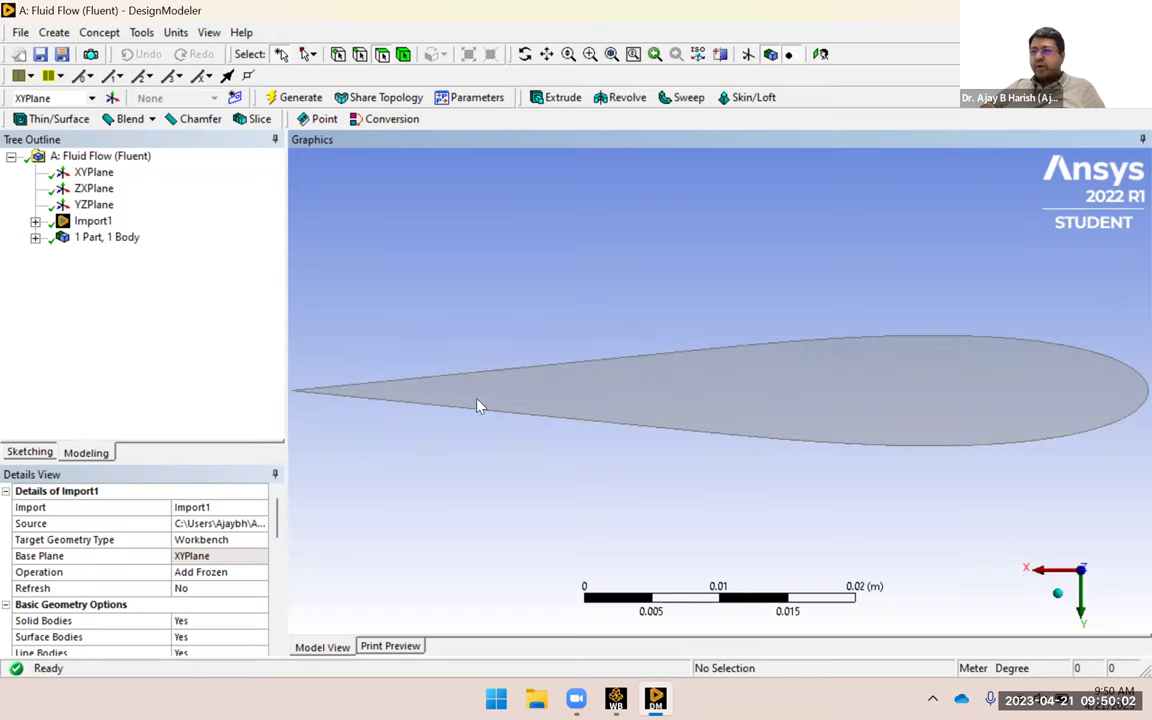
Set the model's length unit to millimeter.
click(165, 33)
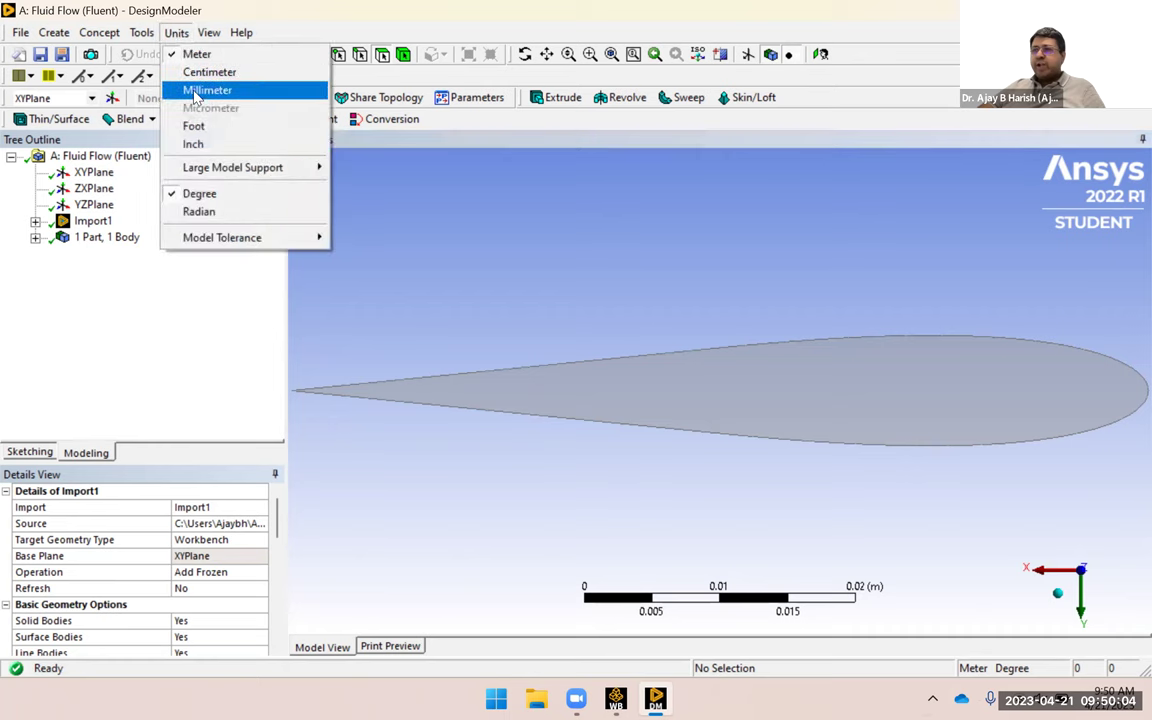
click(196, 92)
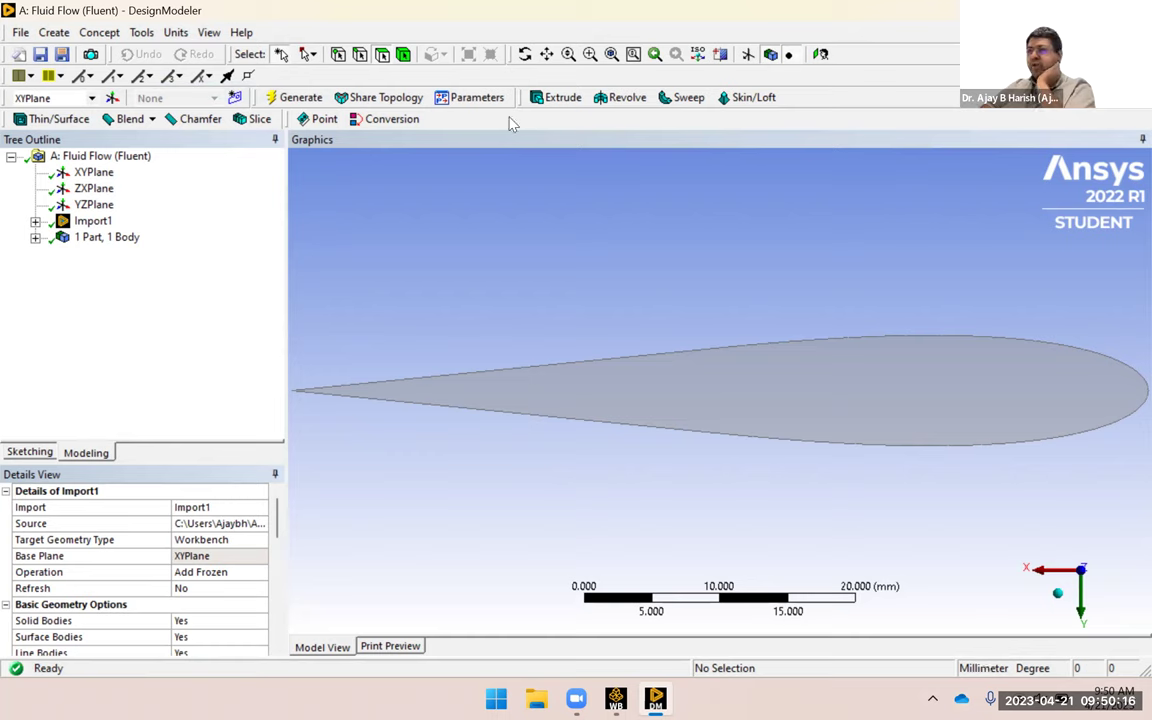
Start an Extrude feature and assign the flat aerofoil face as its geometry.
middle_drag(1054, 398, 630, 388)
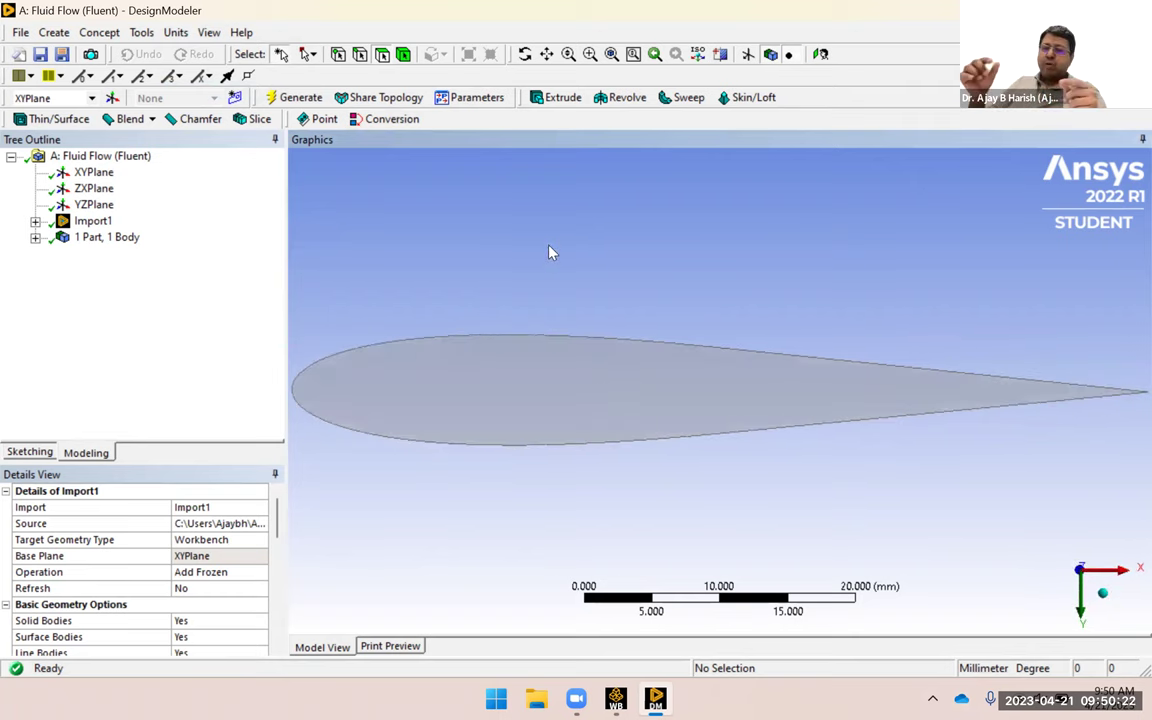
click(560, 99)
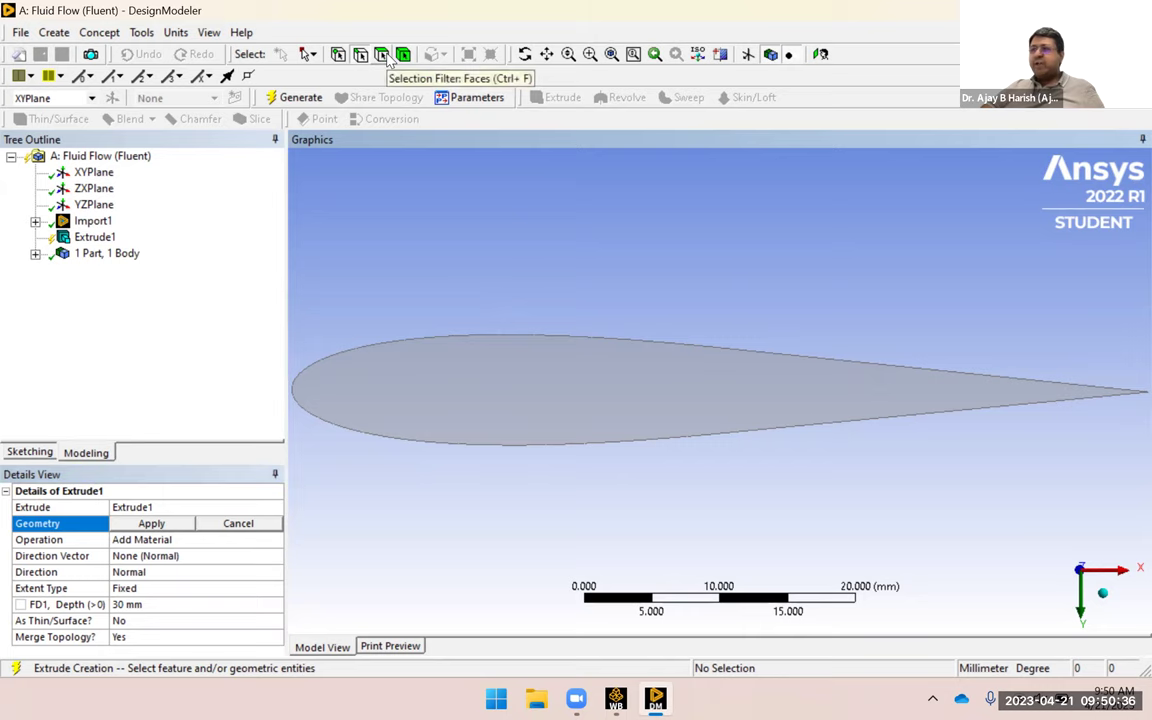
click(575, 395)
middle_drag(823, 485, 480, 423)
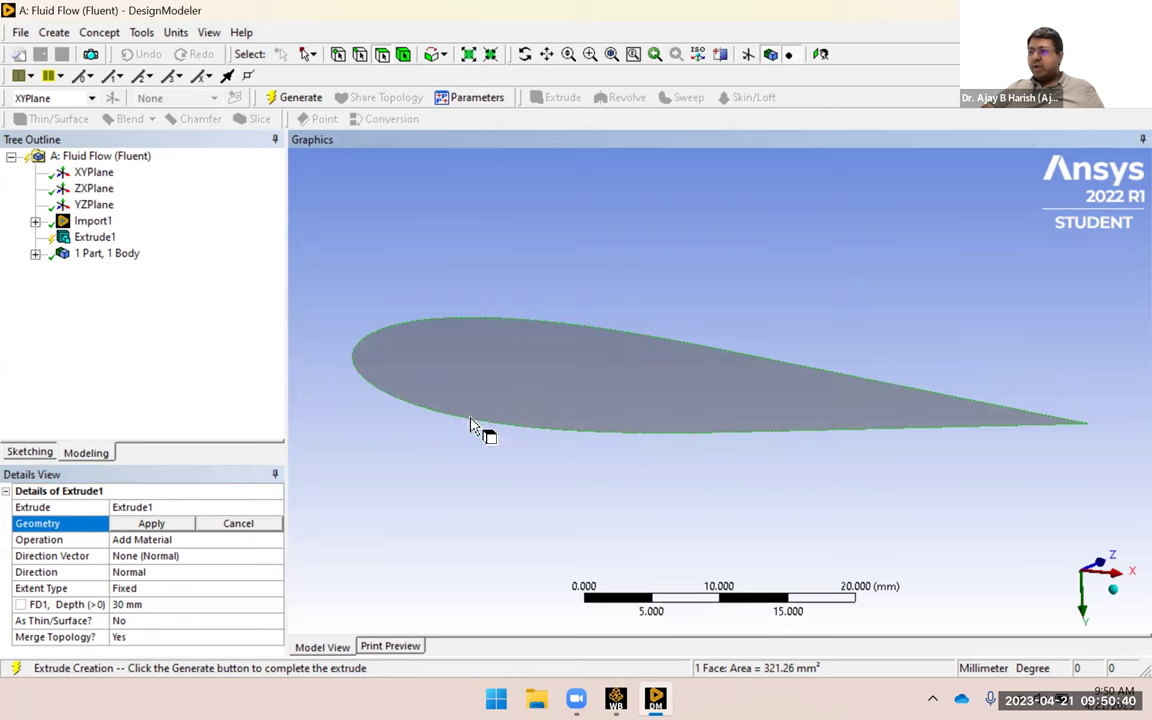
click(155, 527)
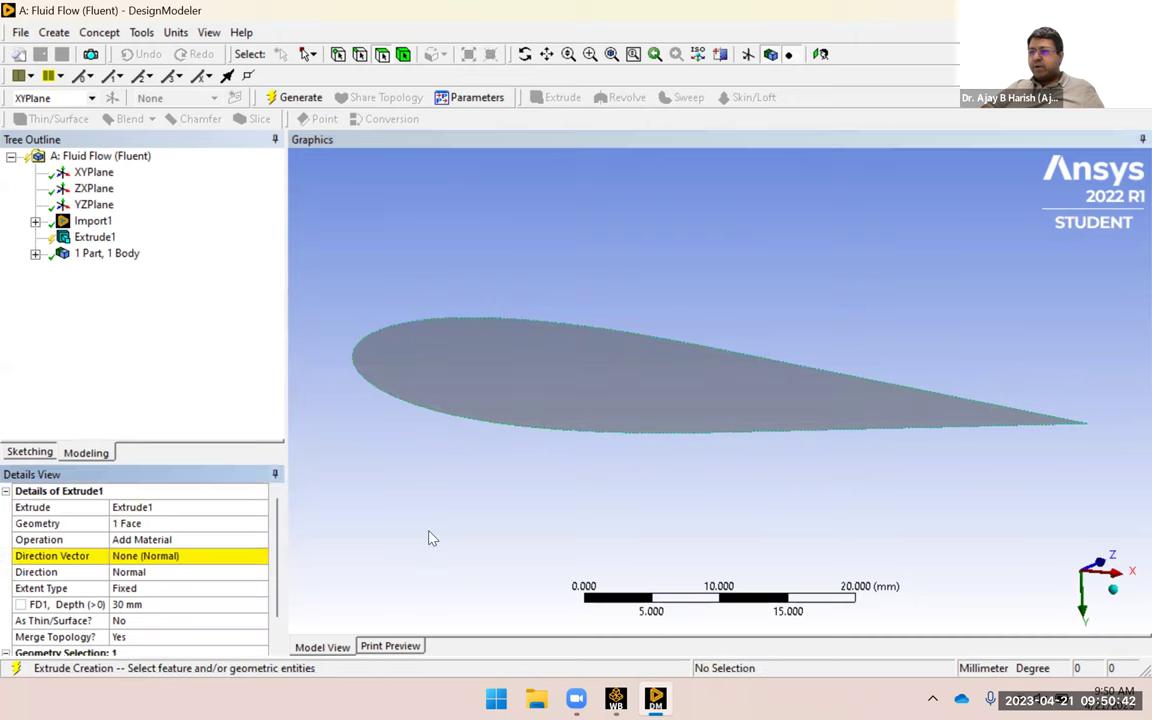
Set the aerofoil extrusion's direction to Both - Symmetric with a depth of 2 mm.
click(145, 573)
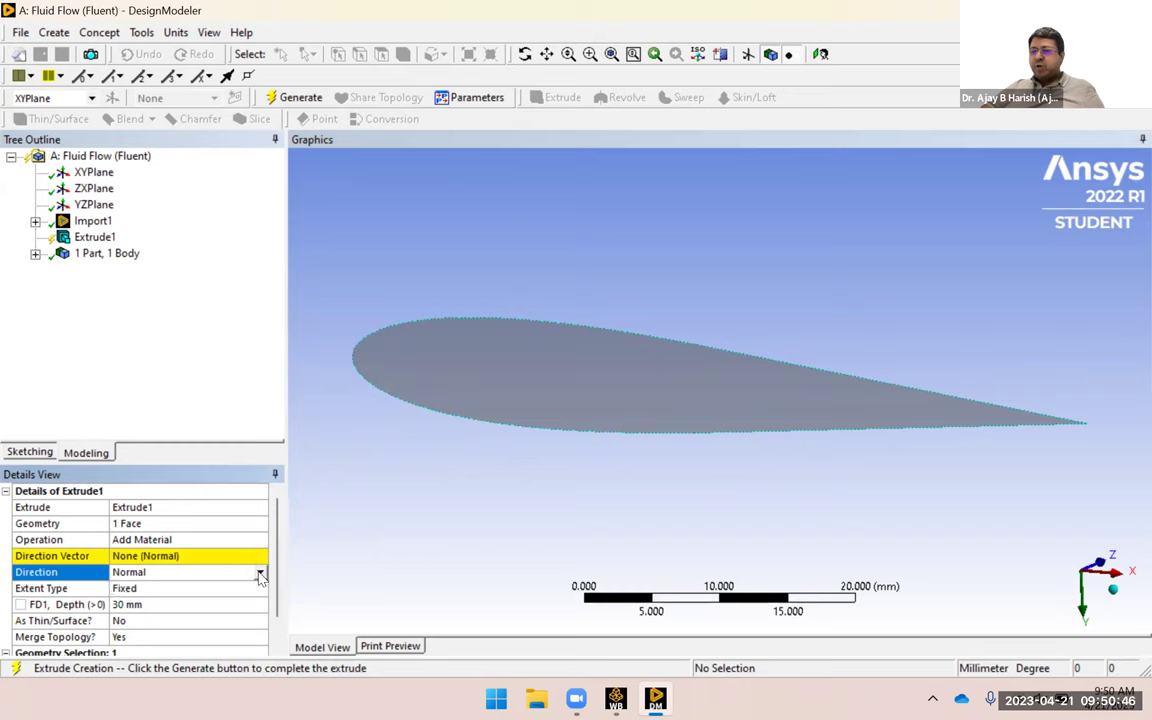
click(260, 574)
click(190, 609)
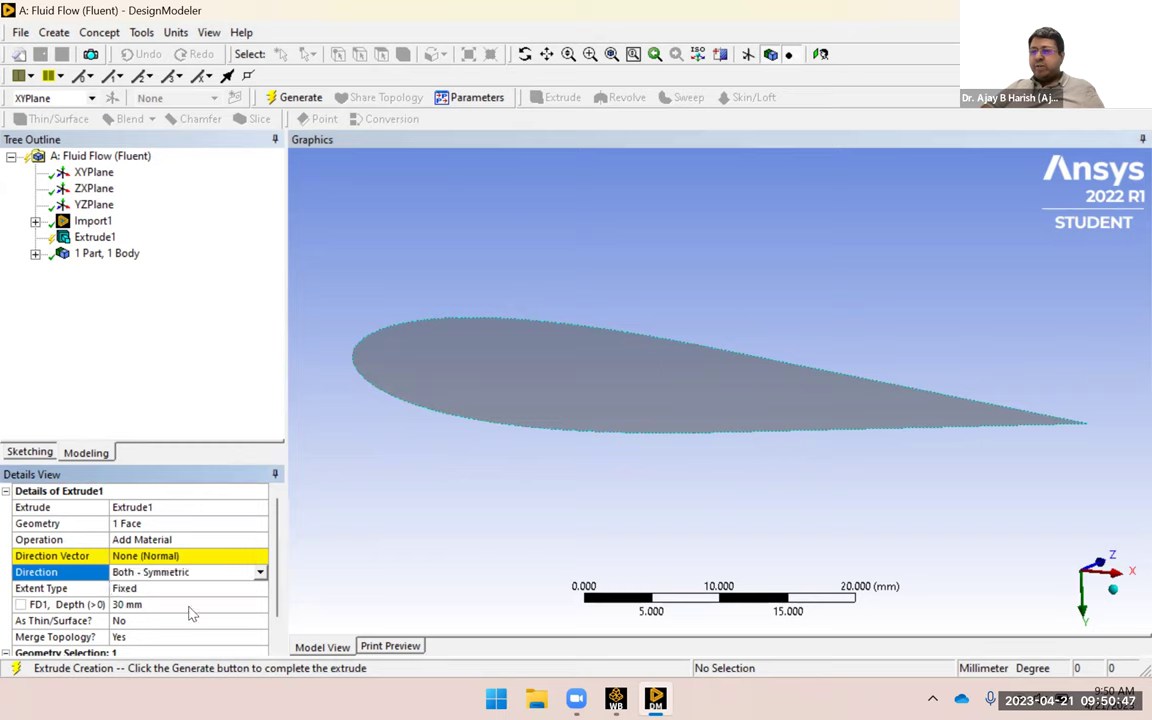
click(125, 605)
text(2)
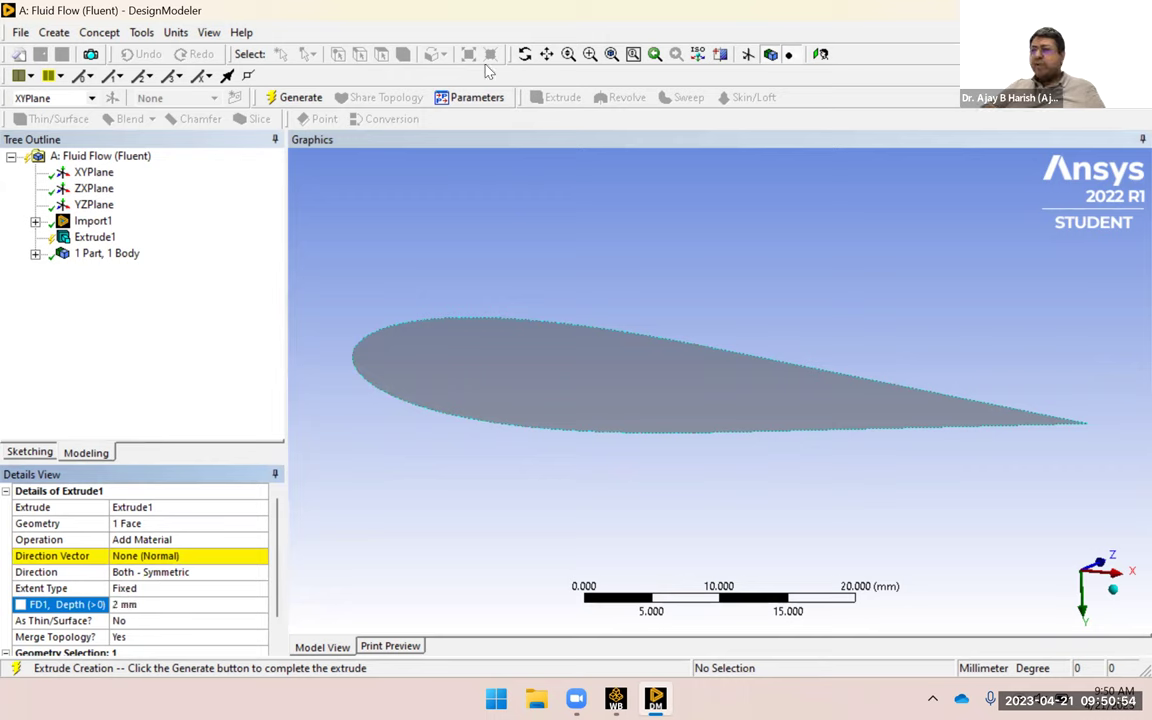
Use the aerofoil's face normal as the extrusion's direction vector and generate the solid.
click(190, 556)
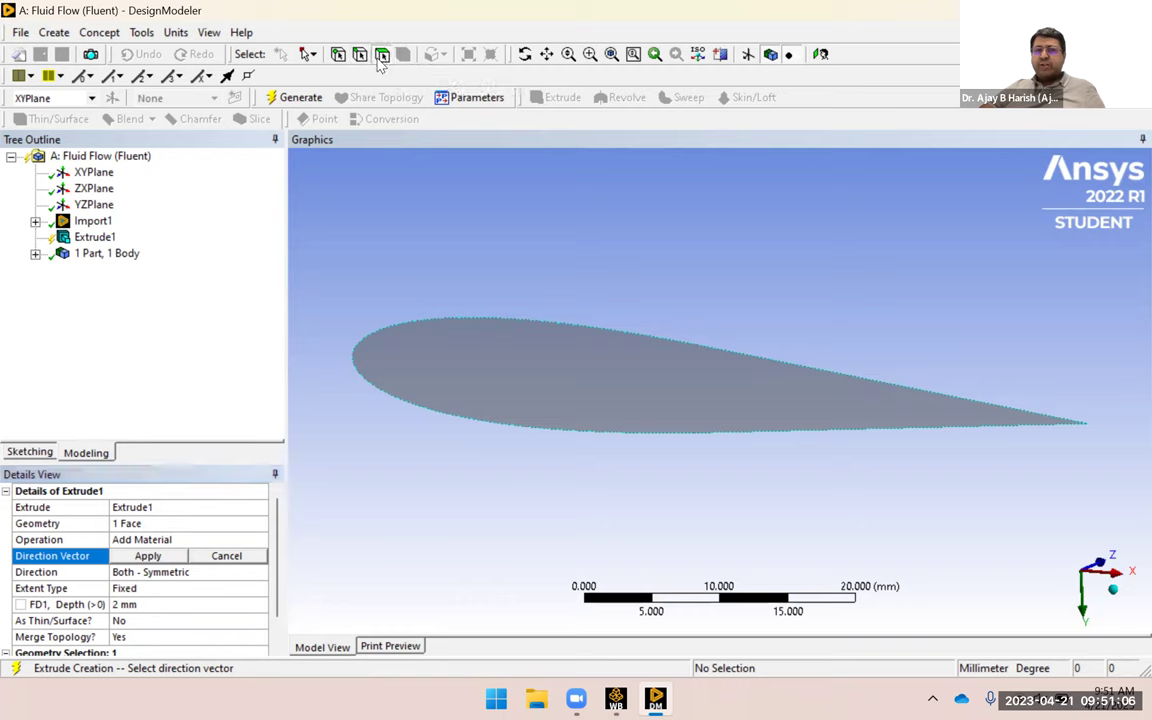
click(510, 399)
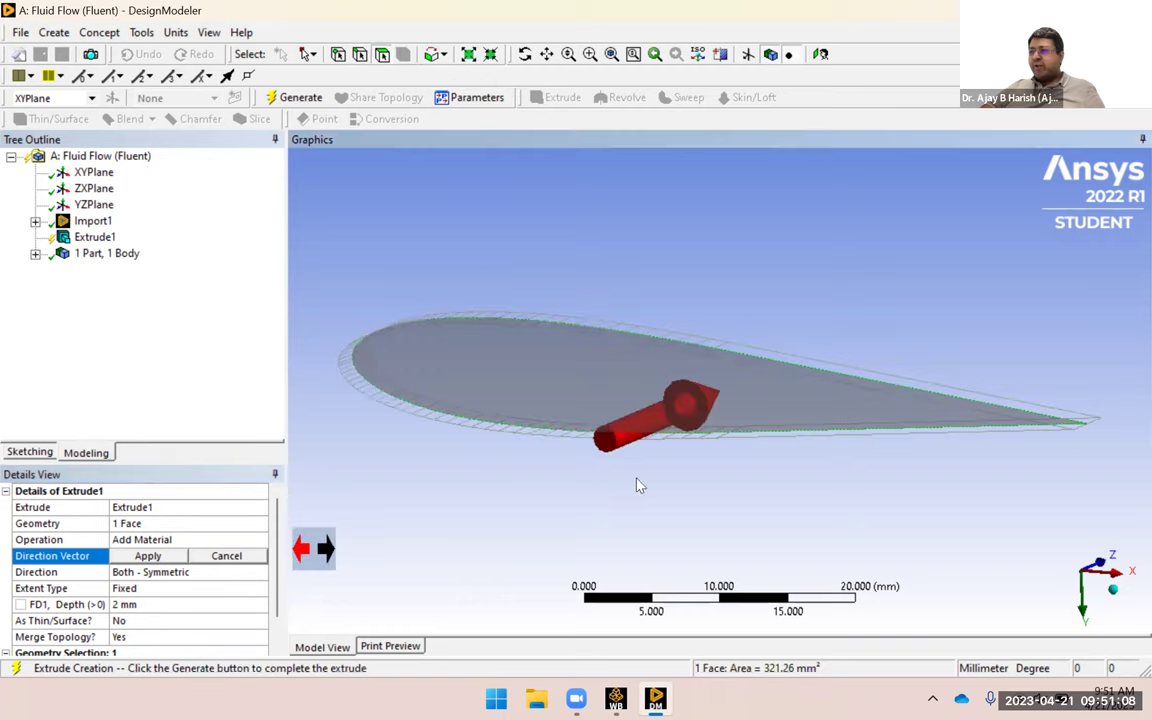
middle_drag(612, 463, 548, 472)
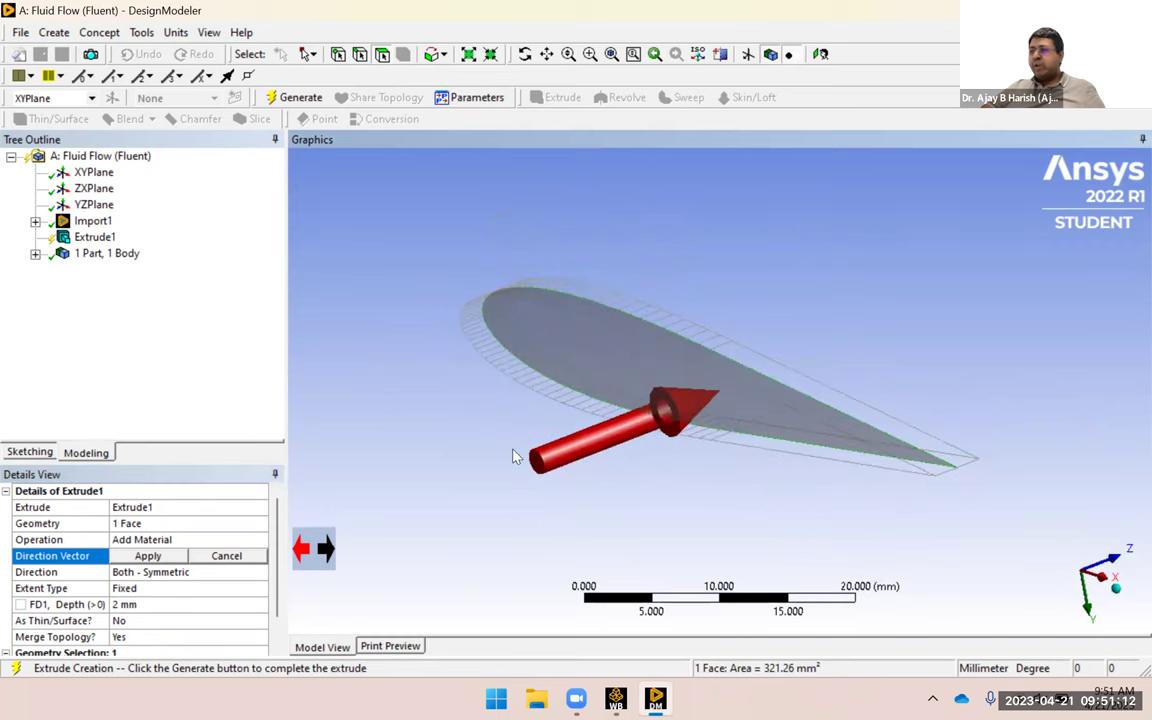
click(301, 97)
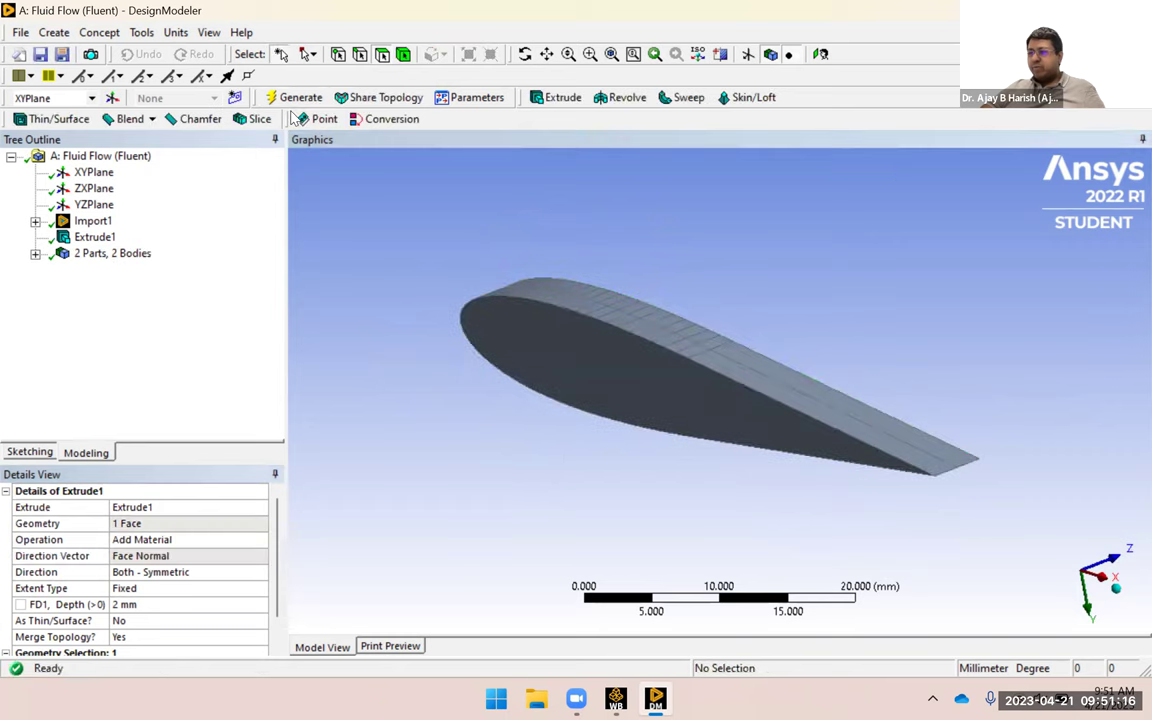
Sketch a rectangle about 70 mm by 23 mm on the XY plane, enclosing the whole aerofoil.
middle_drag(678, 444, 627, 466)
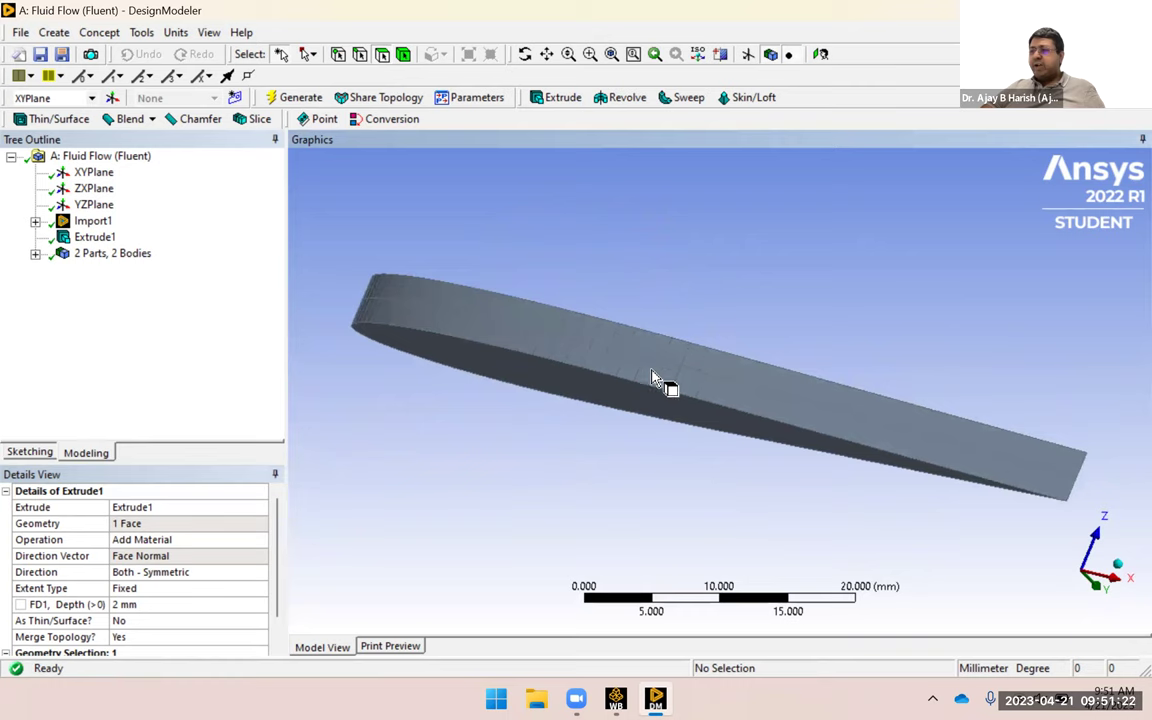
middle_drag(540, 410, 545, 339)
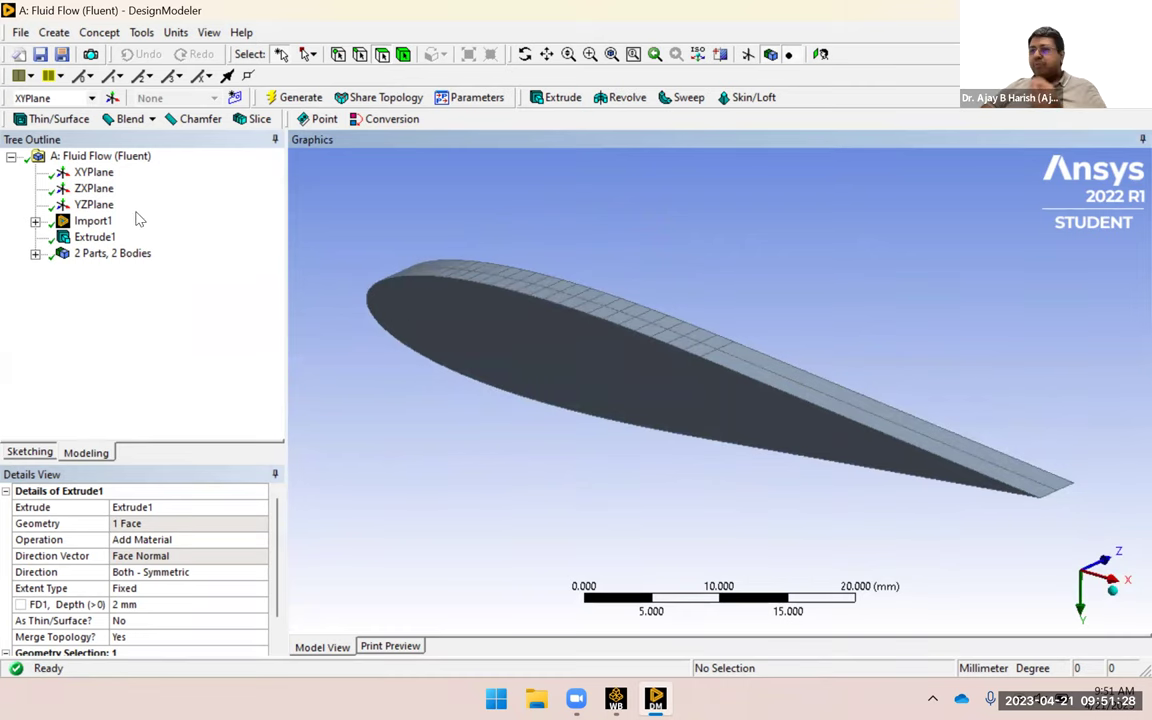
mouse_move(643, 424)
middle_down()
mouse_move(646, 397)
mouse_move(668, 404)
middle_up()
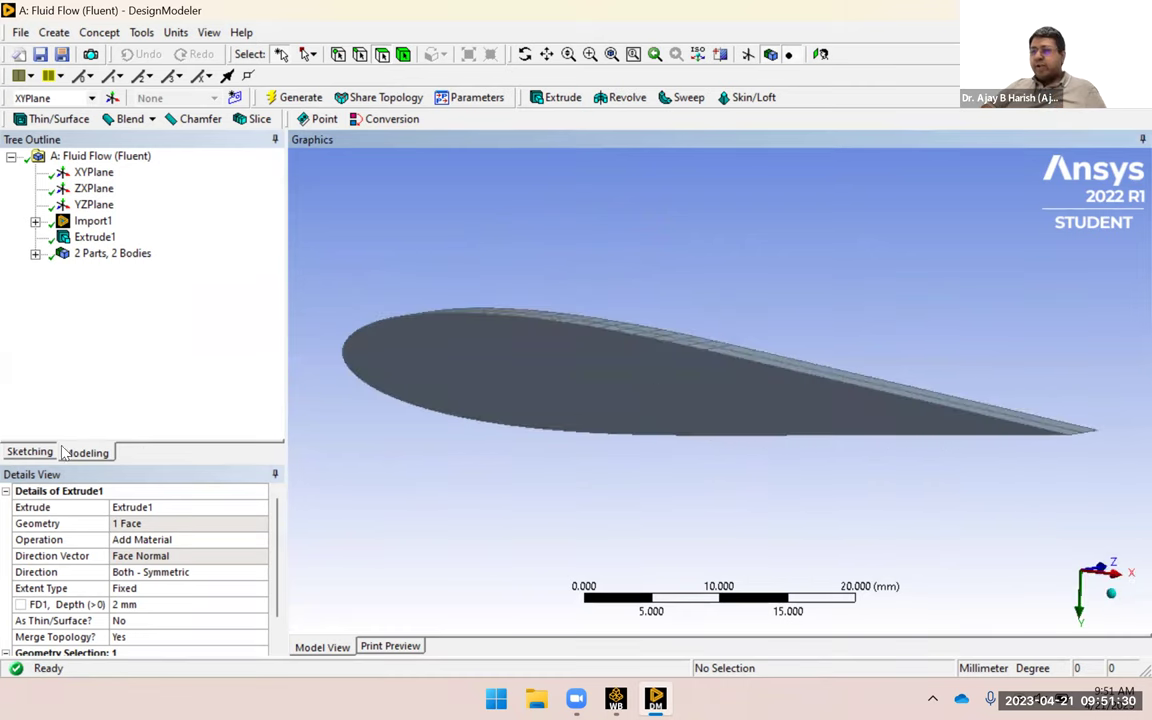
click(30, 452)
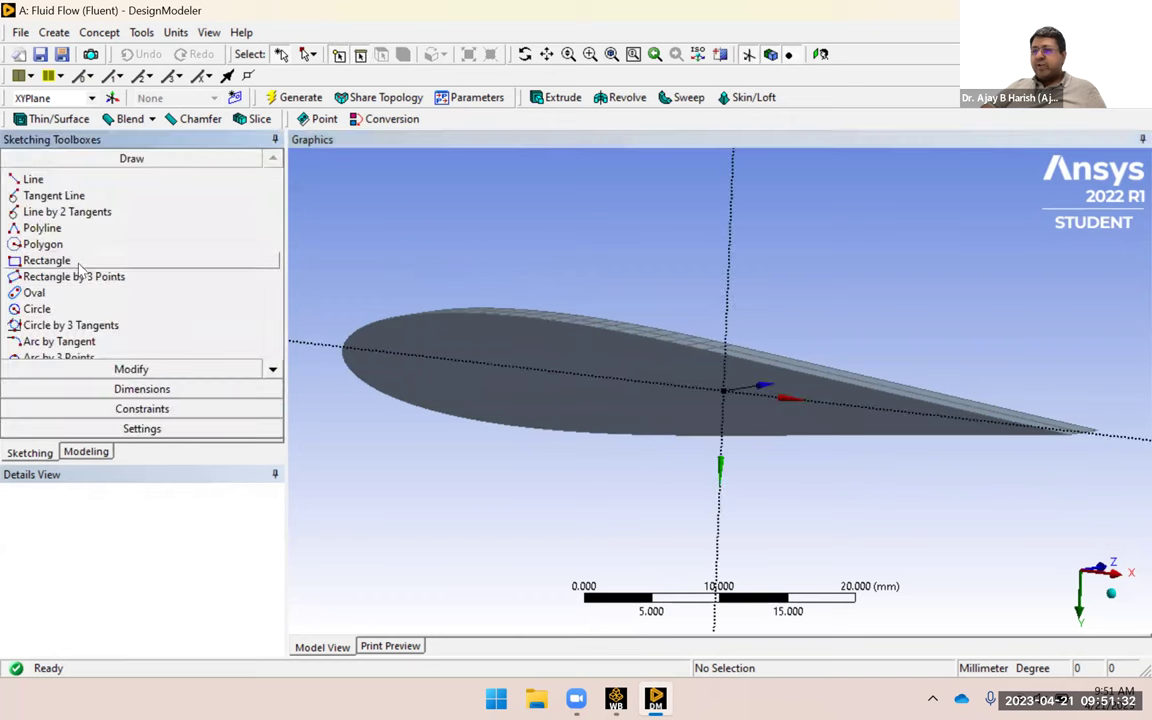
click(207, 264)
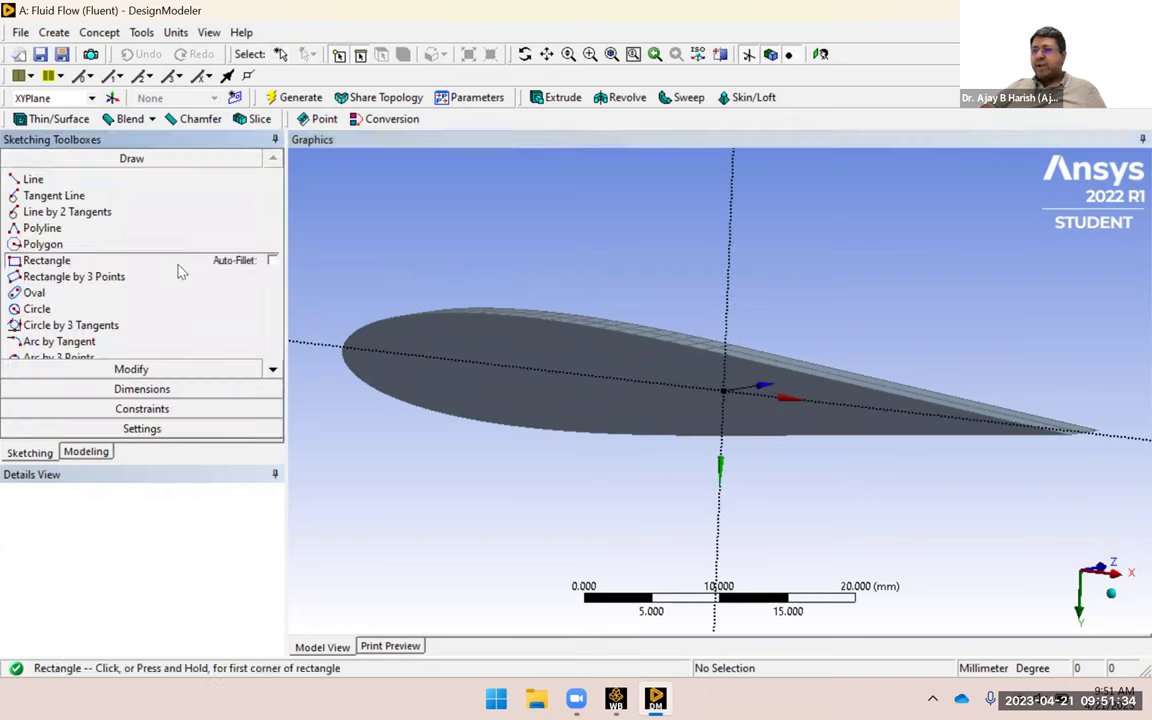
click(326, 188)
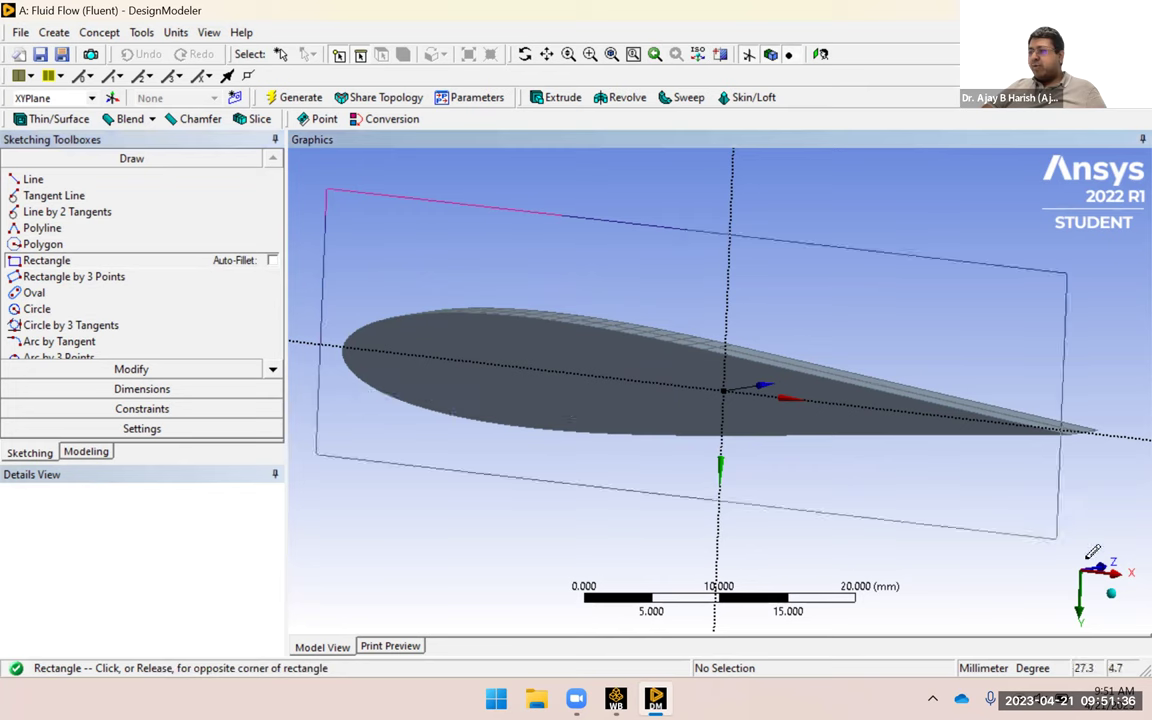
click(1118, 588)
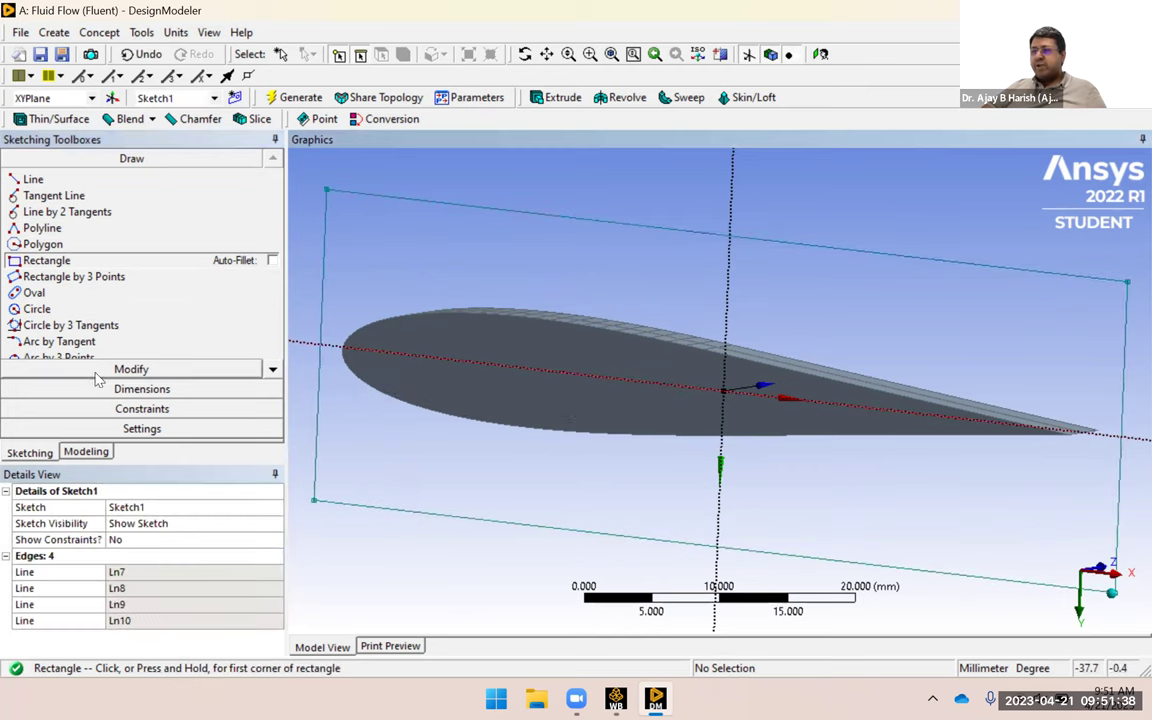
click(86, 452)
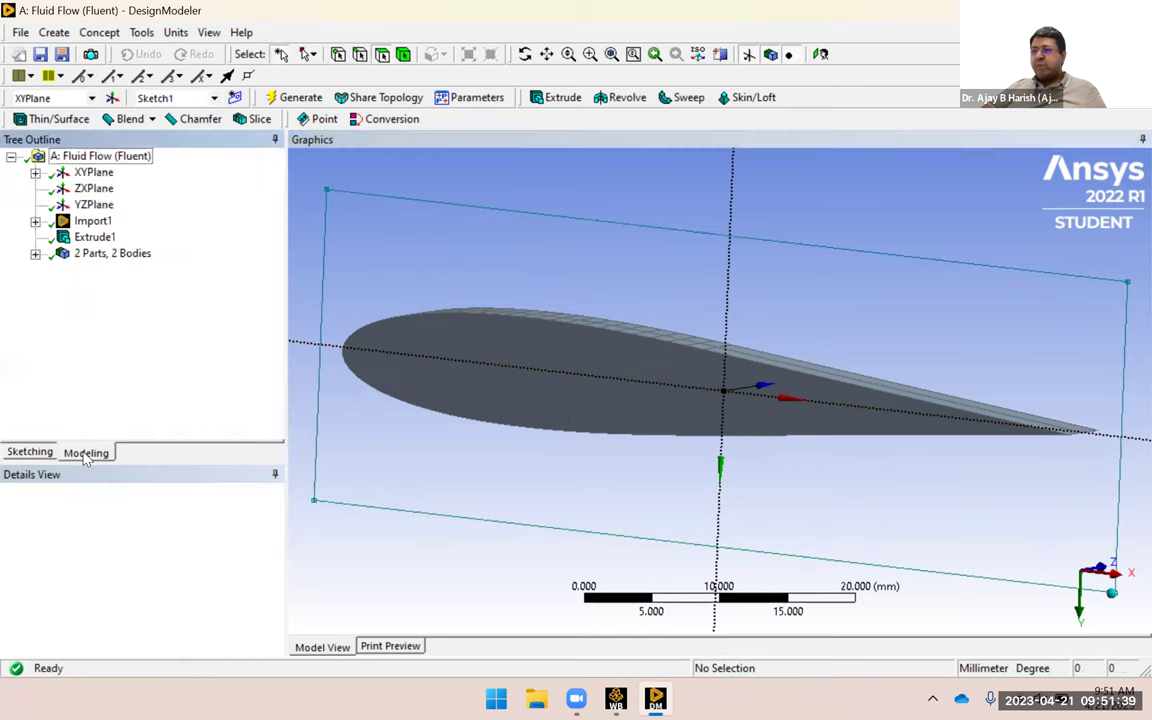
click(90, 170)
click(35, 453)
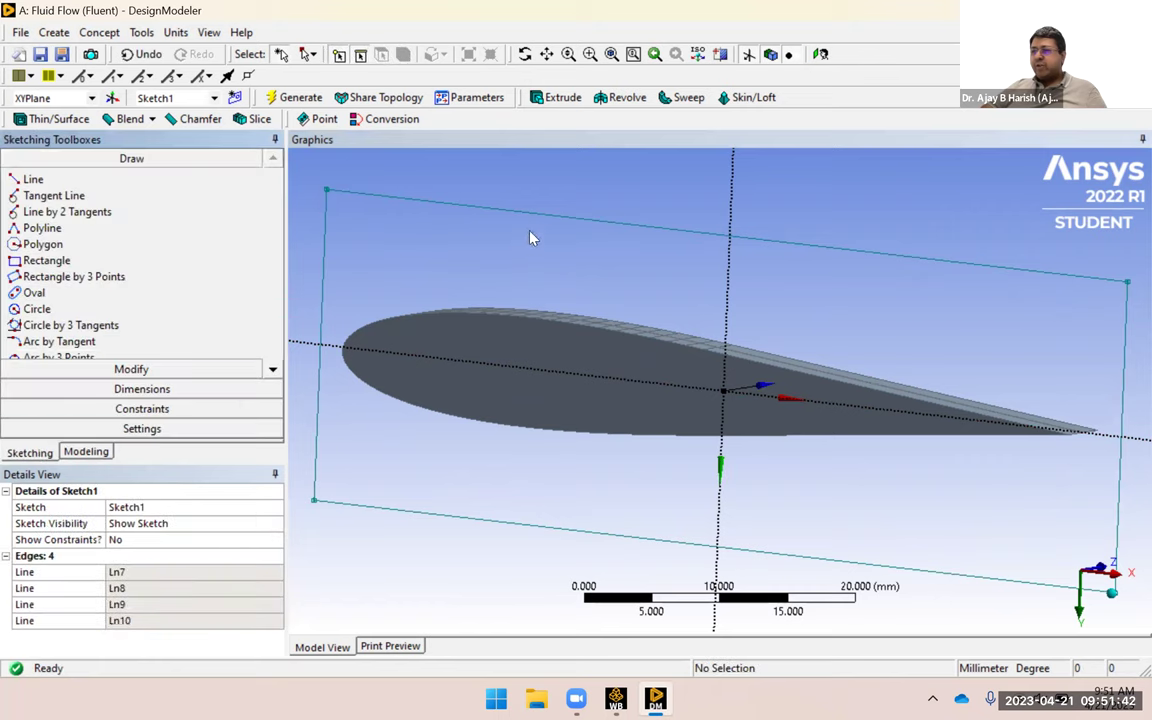
Dimension the distances from the X axis to the rectangle's upper and lower edges, above and below the aerofoil.
mouse_move(699, 263)
middle_down()
mouse_move(576, 309)
mouse_move(650, 311)
mouse_move(653, 301)
mouse_move(789, 286)
mouse_move(738, 219)
mouse_move(738, 293)
mouse_move(748, 293)
middle_up()
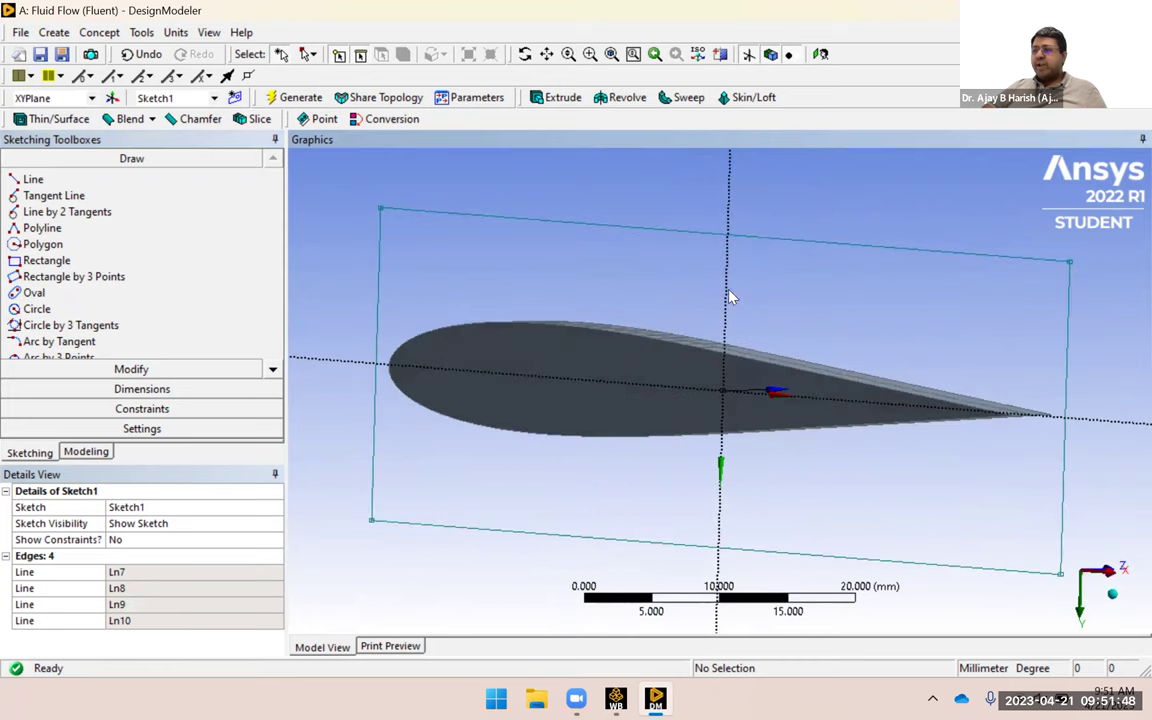
click(141, 389)
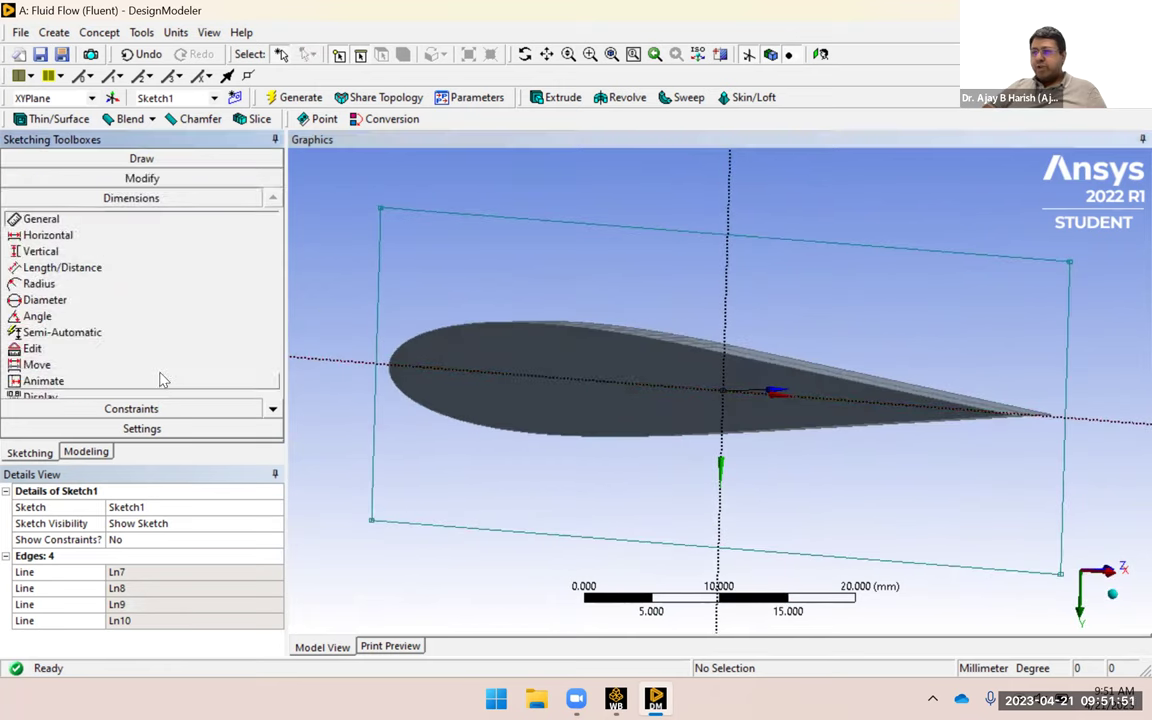
click(79, 367)
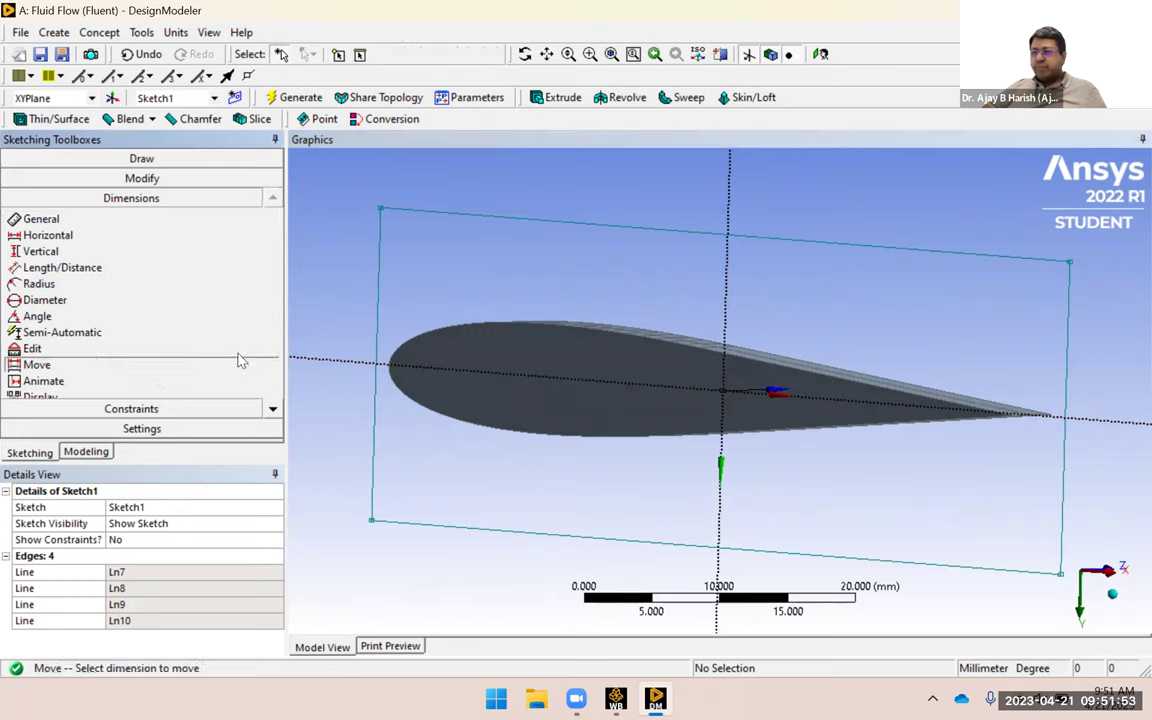
click(80, 268)
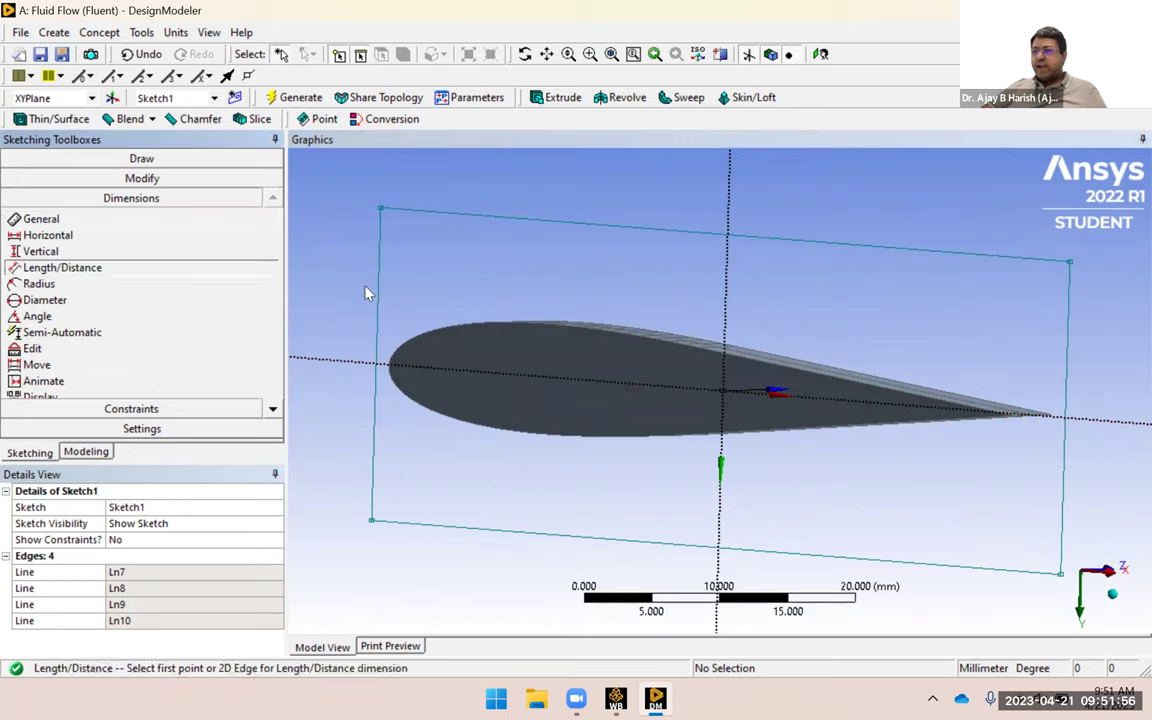
click(350, 361)
click(400, 211)
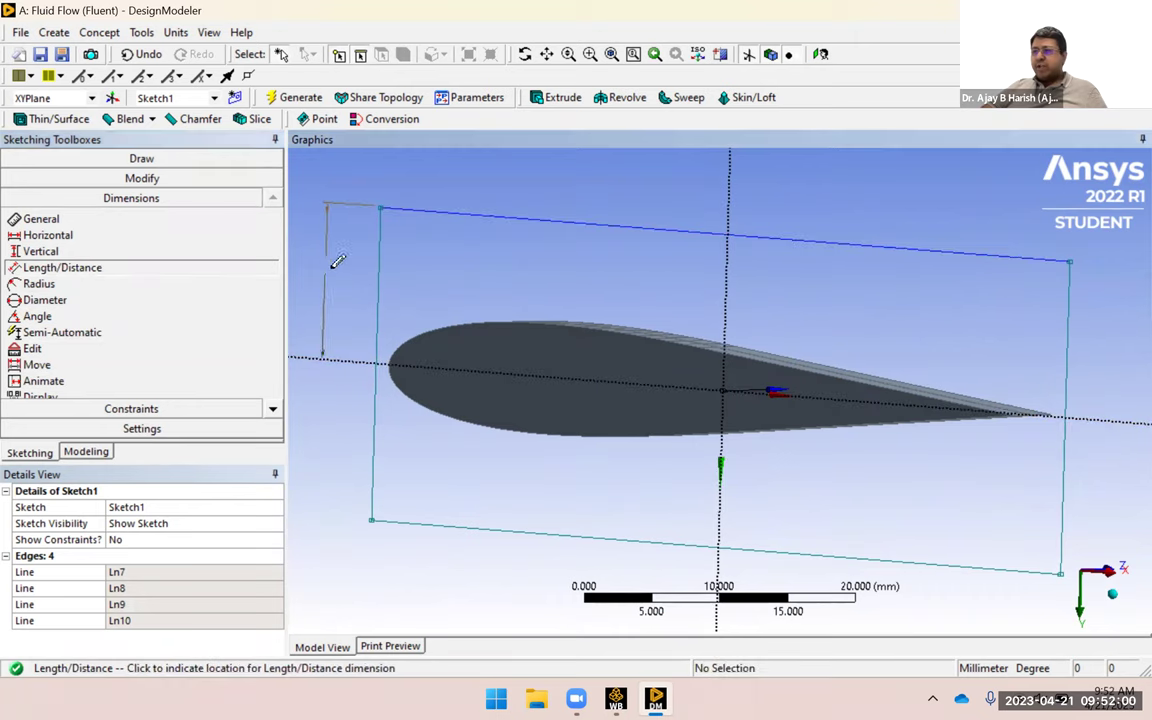
click(334, 273)
click(337, 357)
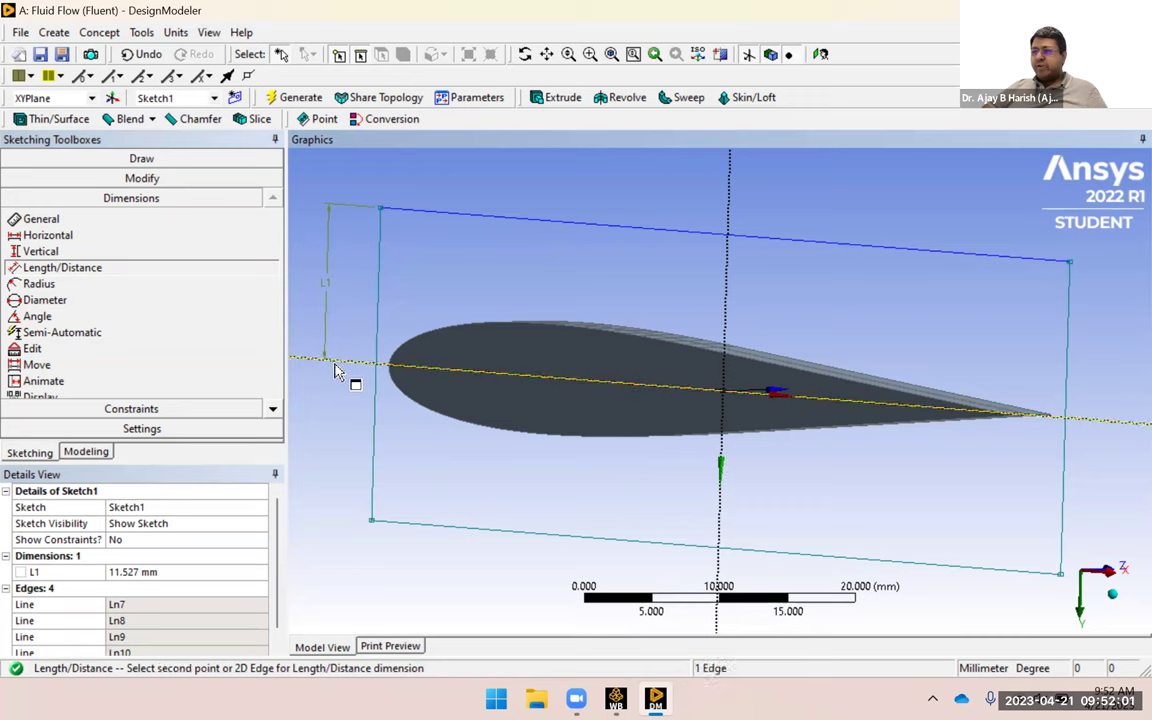
click(403, 527)
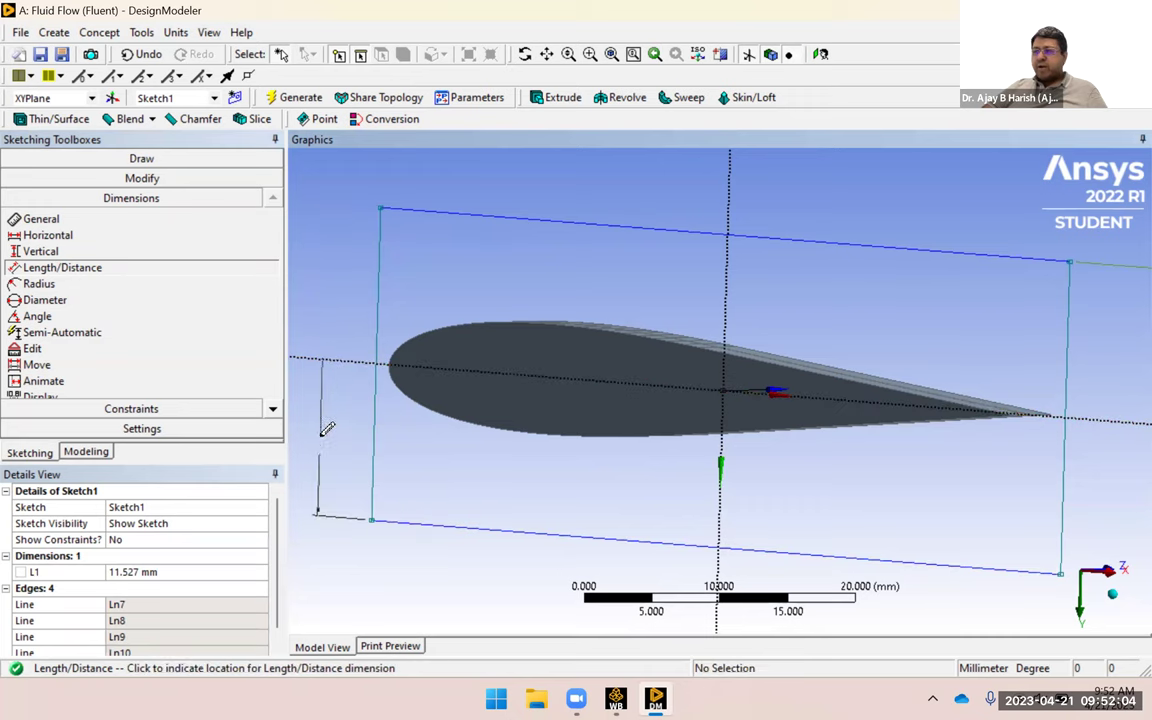
click(360, 446)
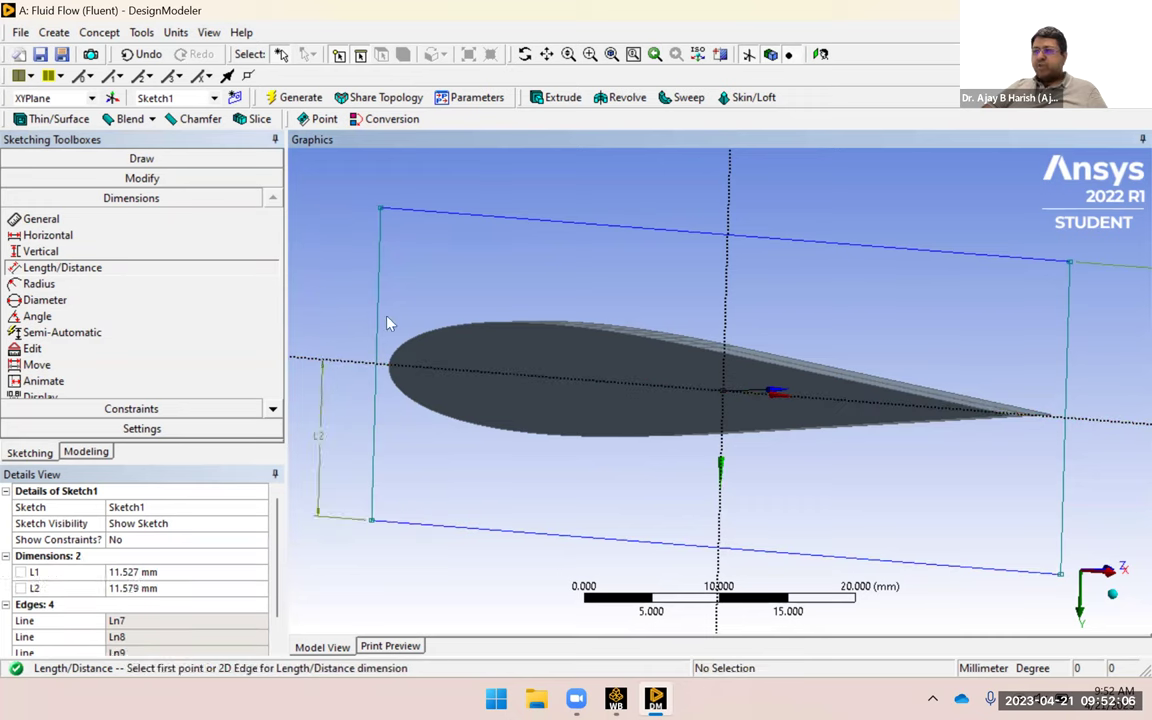
Dimension the distances from the Y axis to the rectangle's two side edges, ahead of and behind the aerofoil.
click(378, 285)
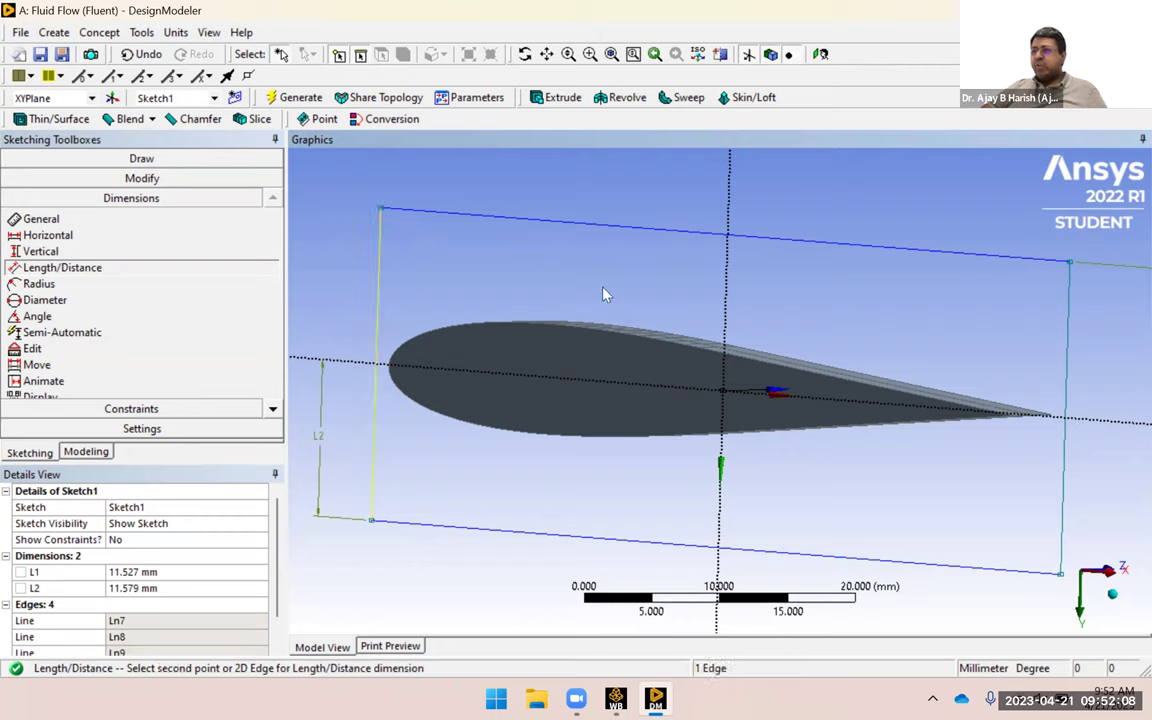
click(655, 255)
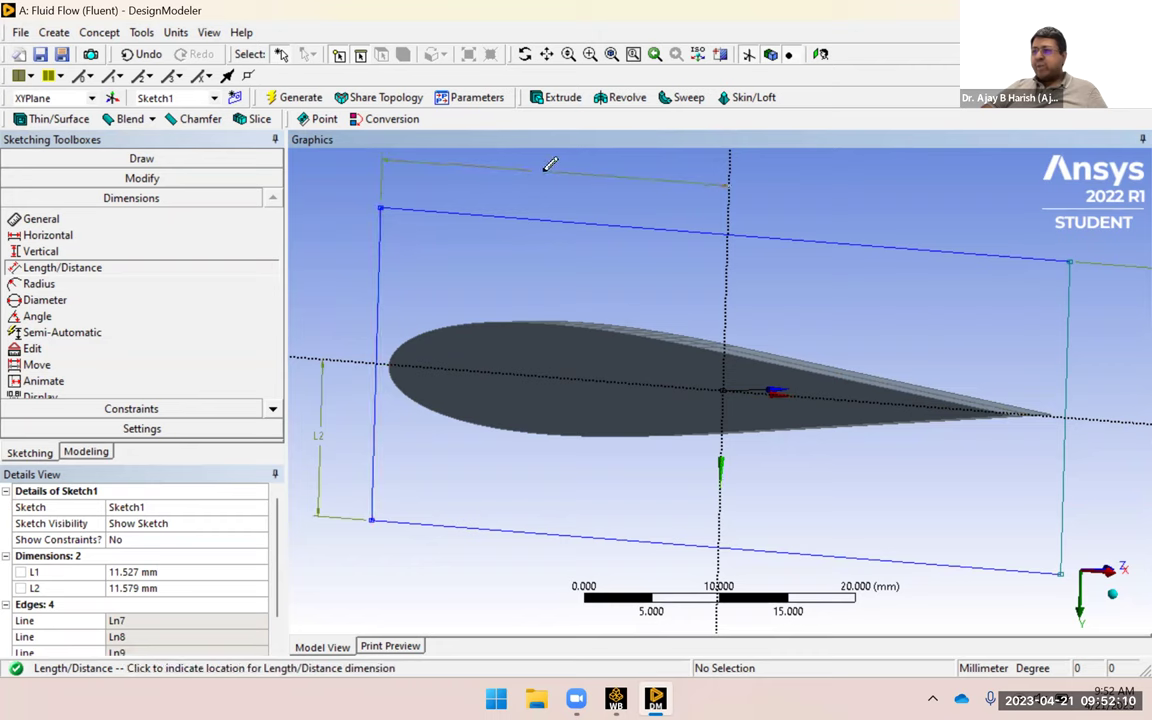
click(540, 165)
click(728, 280)
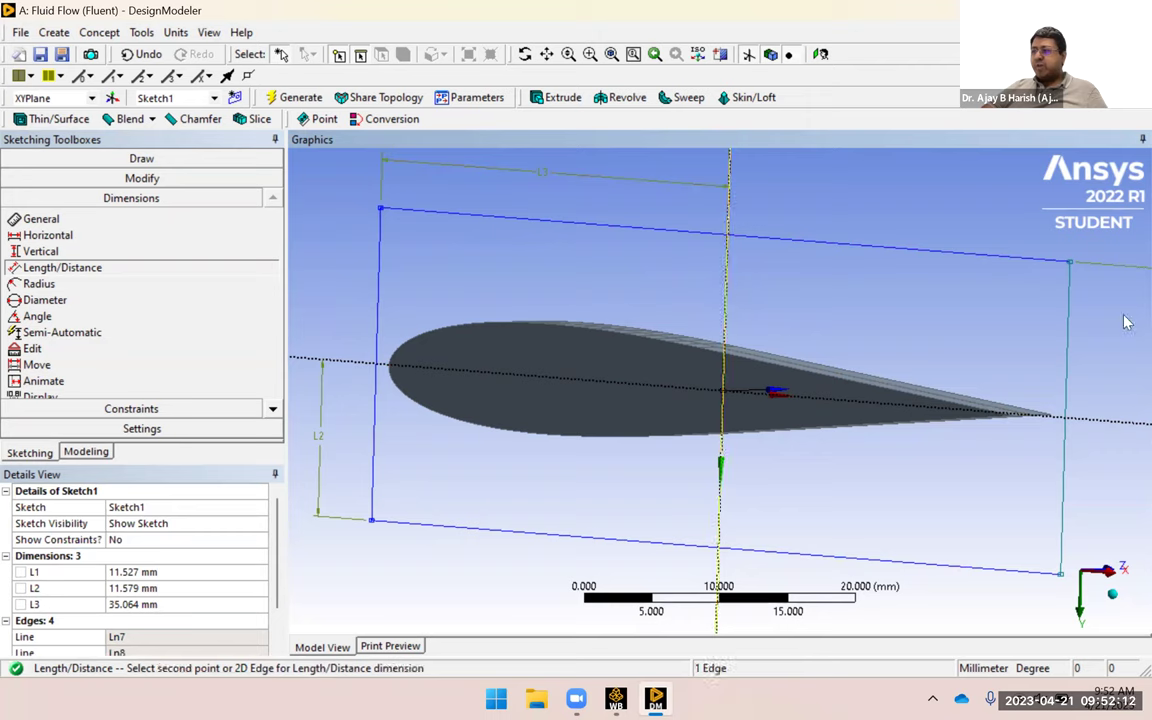
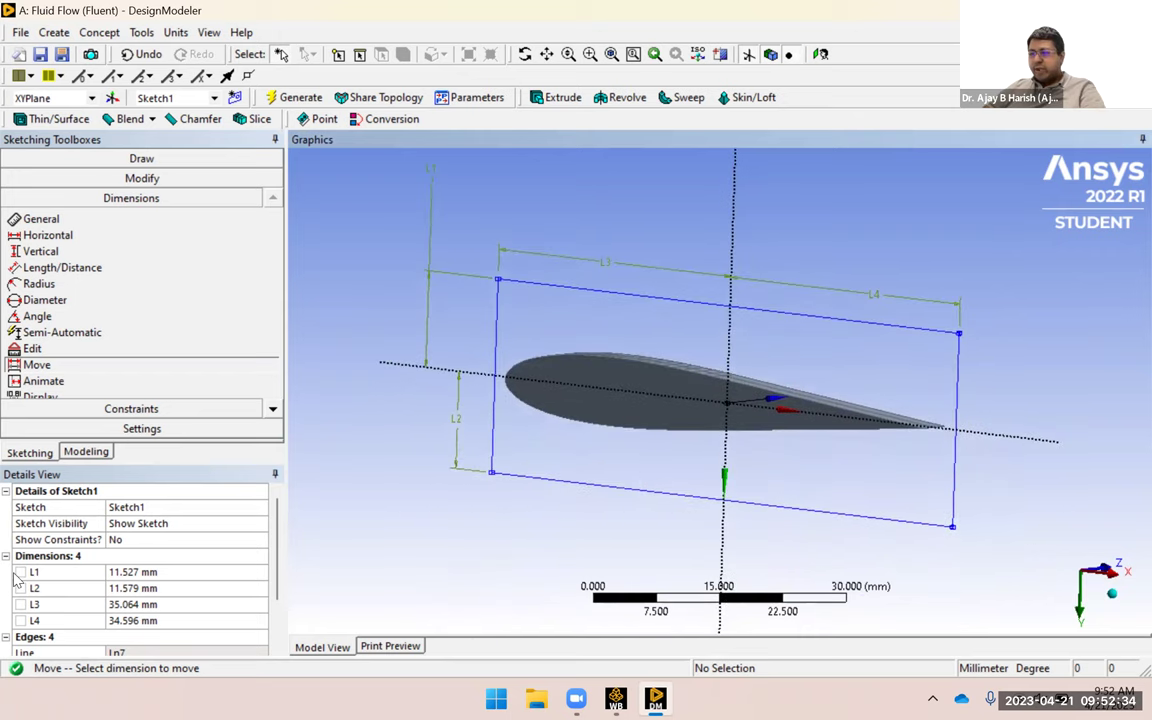
Set the rectangle's upper and lower edge distances from the X axis, L1 and L2, to 50 mm each.
click(133, 572)
text(50)
key(Return)
click(114, 588)
text(50)
key(Return)
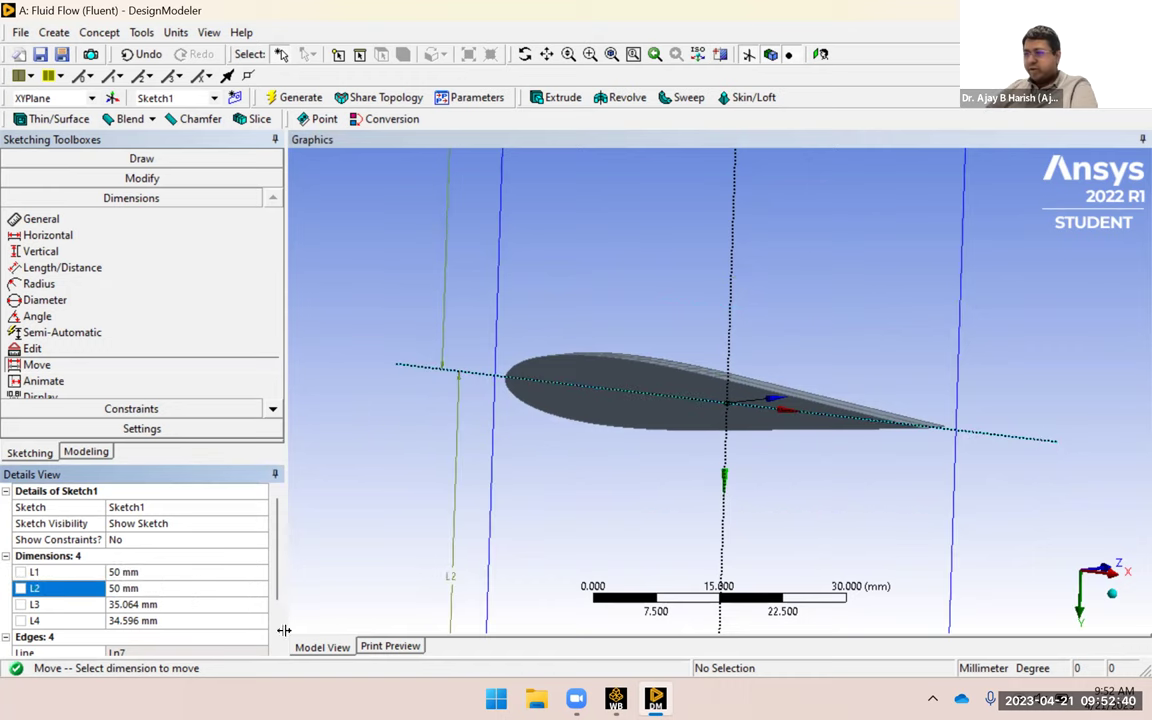
Set L3, the distance from the Y axis to the rectangle's edge ahead of the aerofoil's nose, to 200 mm.
click(114, 604)
text(2)
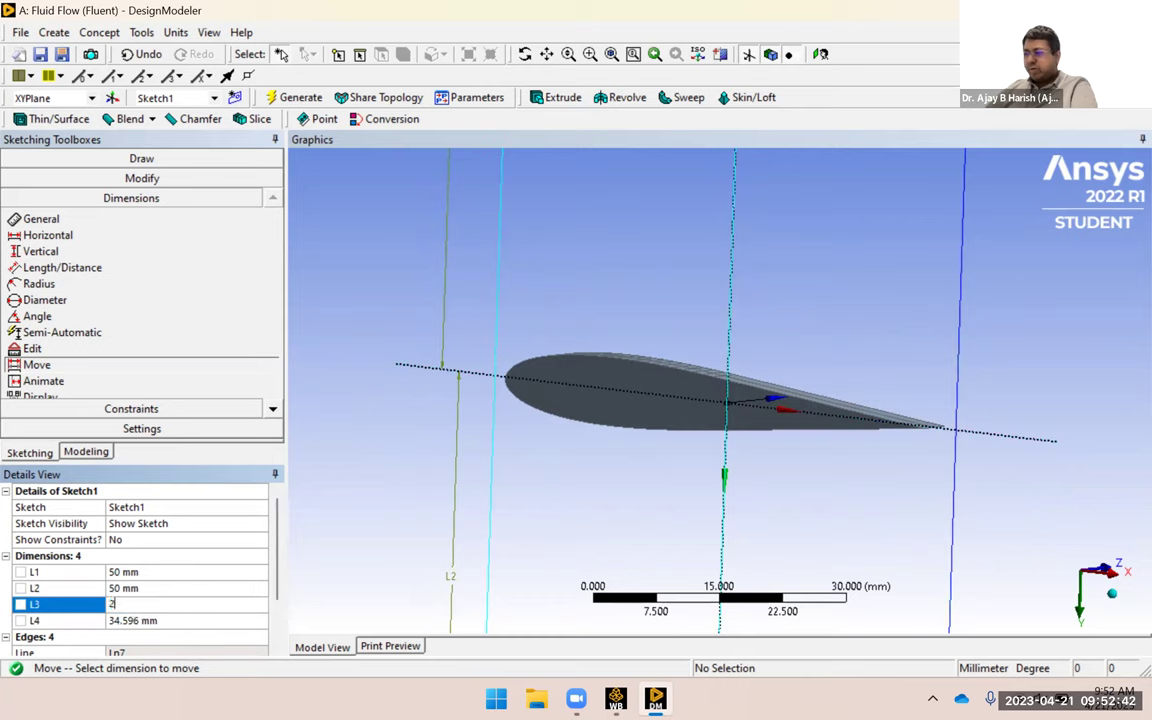
text(00)
key(Return)
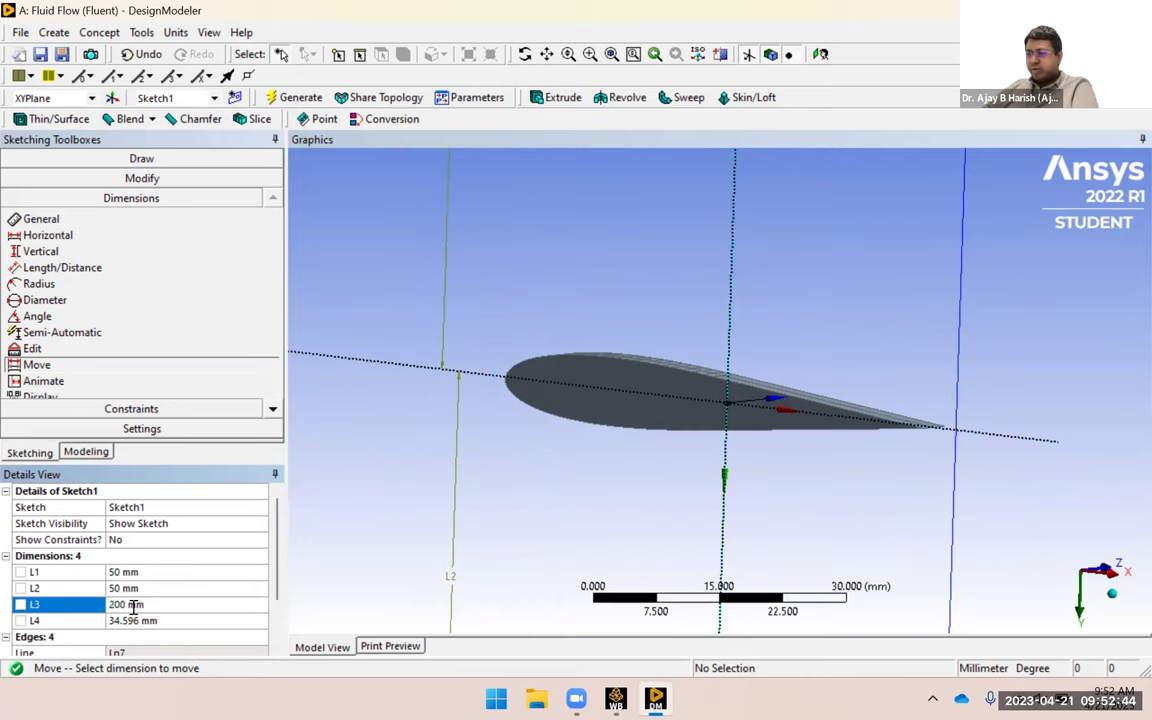
Set L4, the distance from the Y axis to the rectangle's edge behind the aerofoil, to 300 mm.
click(133, 616)
text(300)
key(Return)
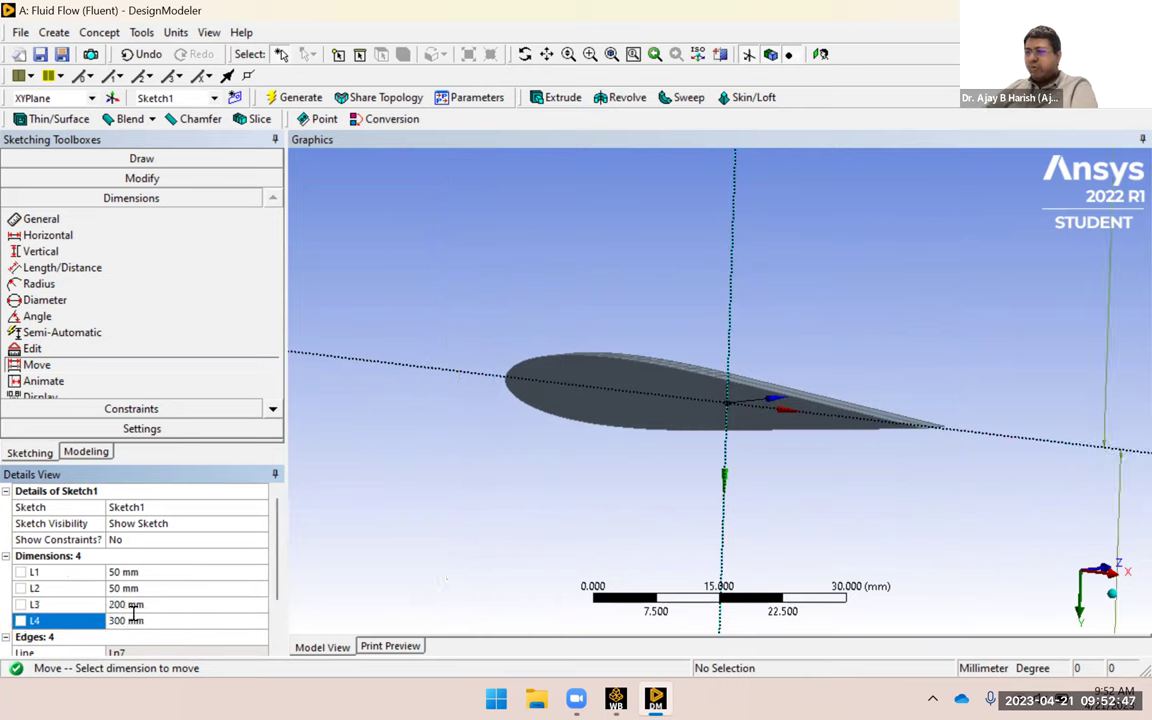
Reposition the dimension labels, placing L3 and L4 above the rectangle's upper edge and L1 and L2 beside its edge ahead of the aerofoil.
click(611, 54)
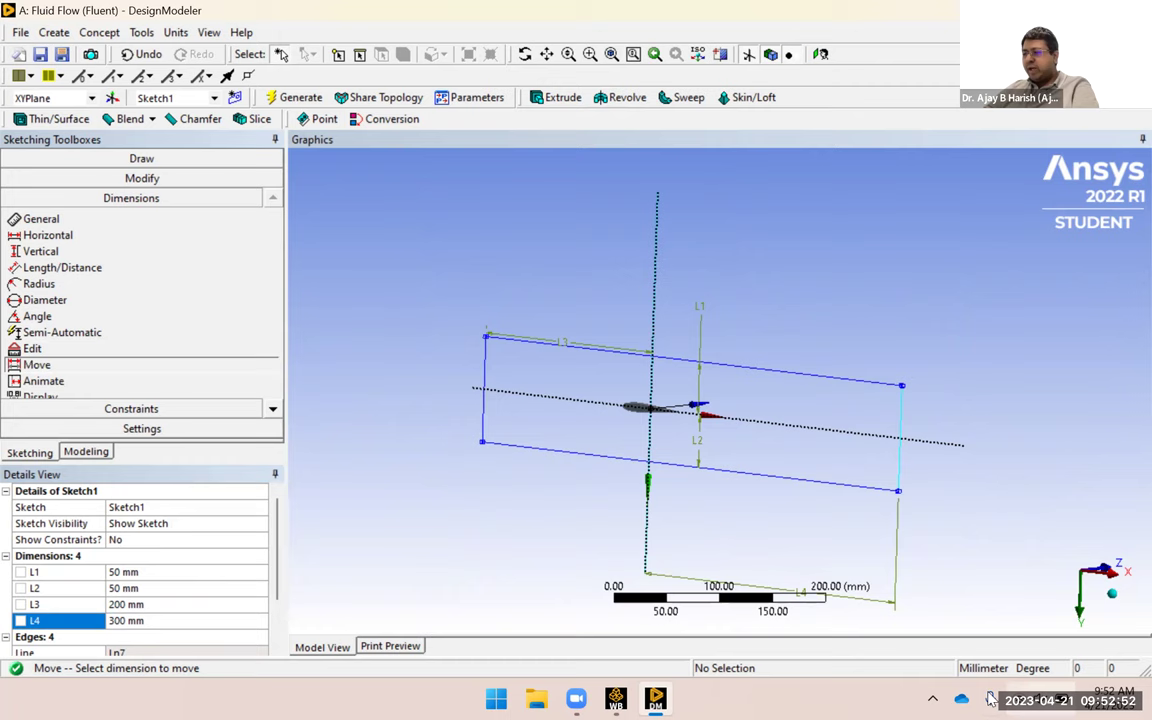
click(803, 592)
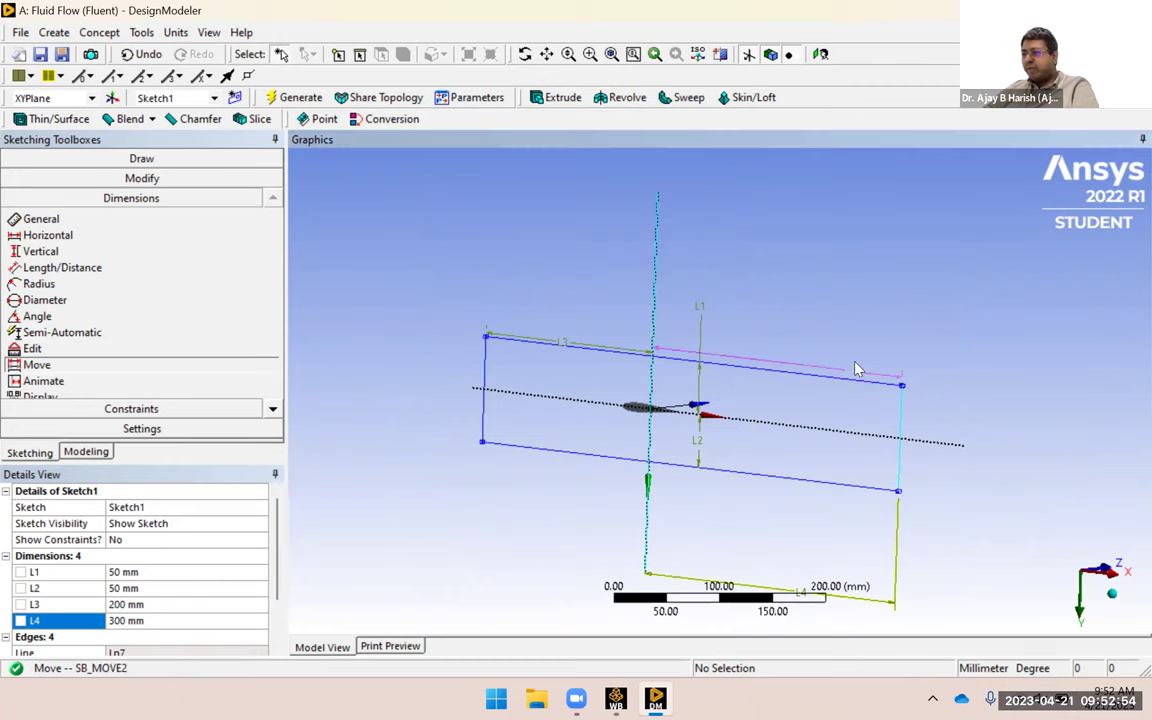
click(600, 342)
click(607, 330)
click(685, 332)
click(699, 306)
click(522, 400)
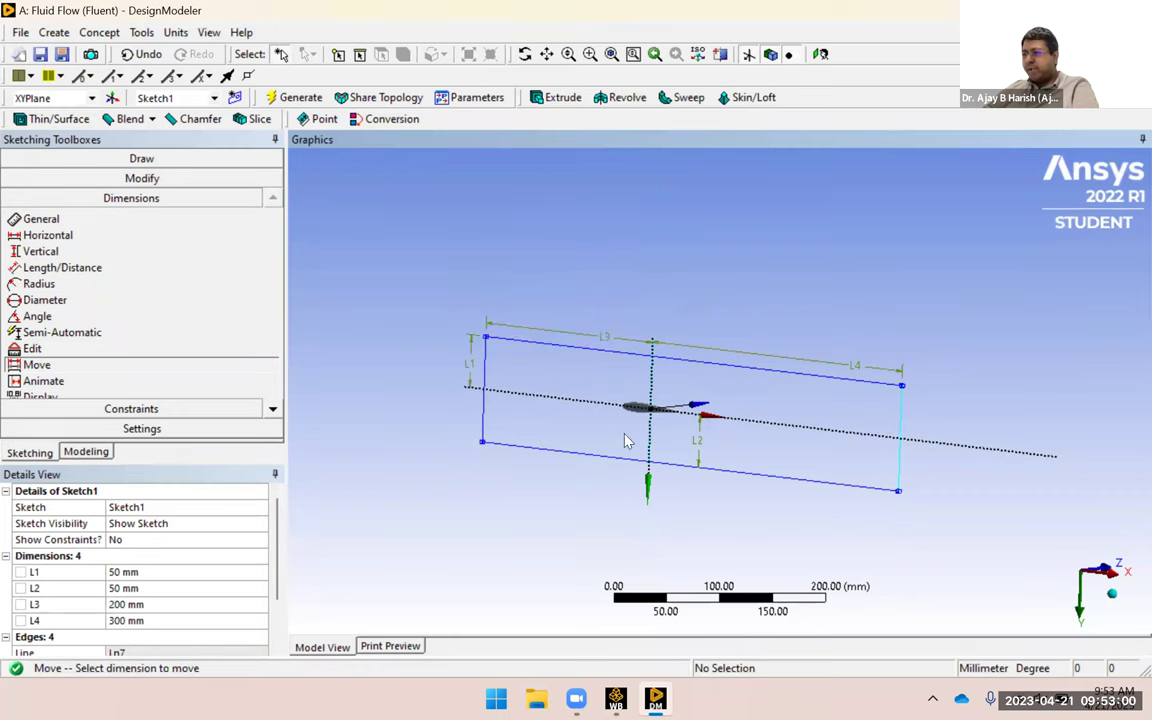
click(695, 440)
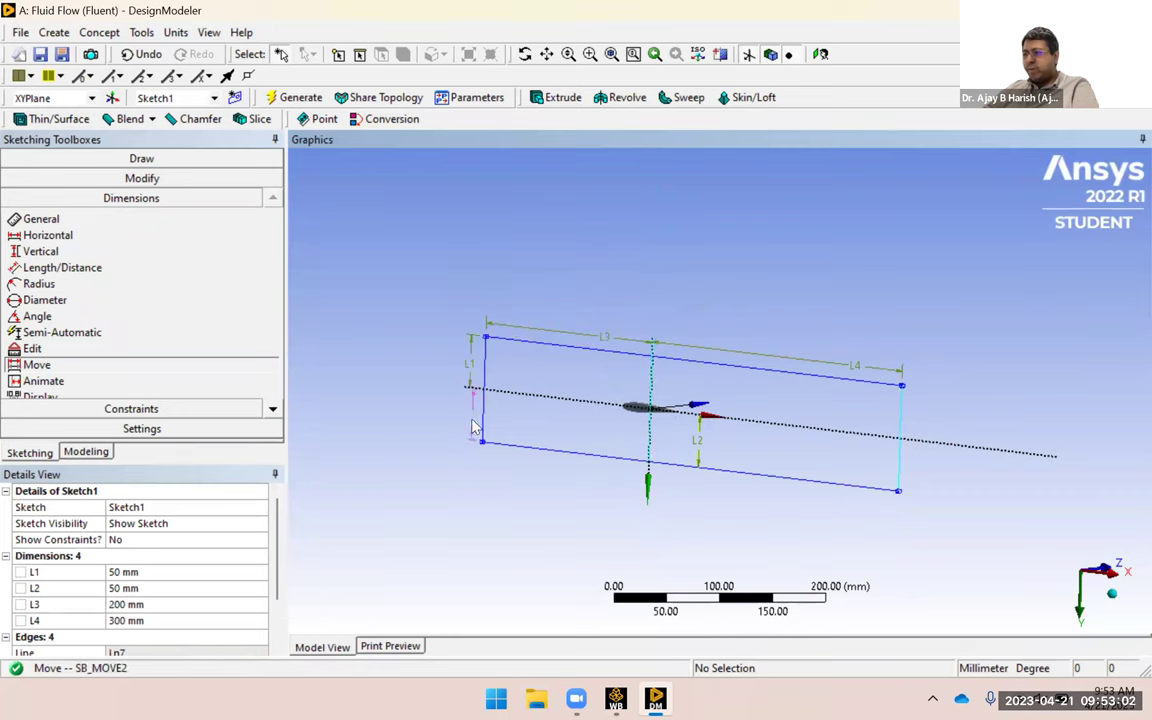
click(470, 428)
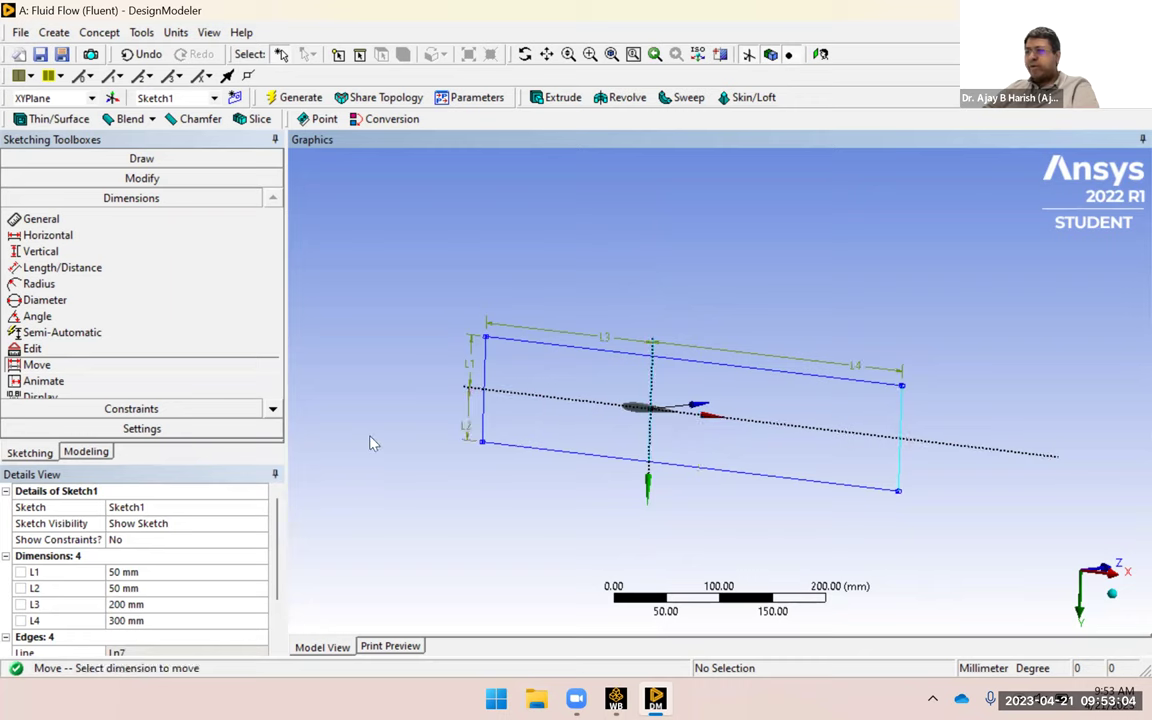
Extrude the rectangle sketch as the flow domain using Add Frozen, direction Both - Symmetric and a fixed depth of 2 mm.
click(104, 452)
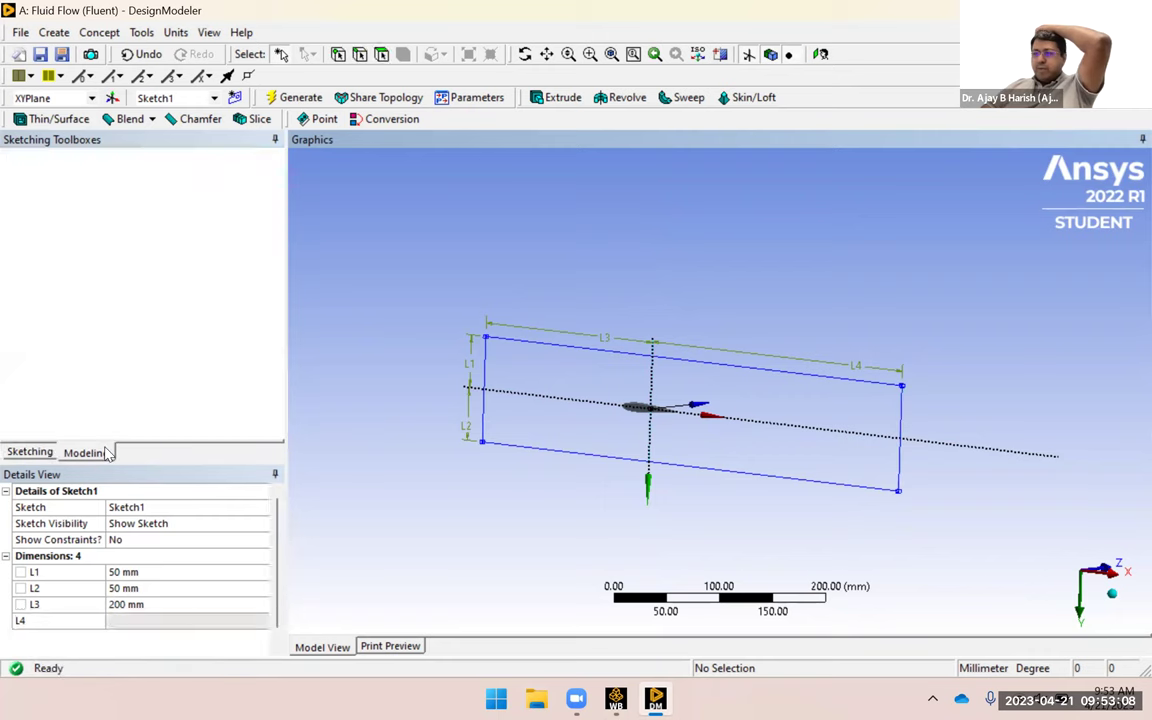
click(556, 101)
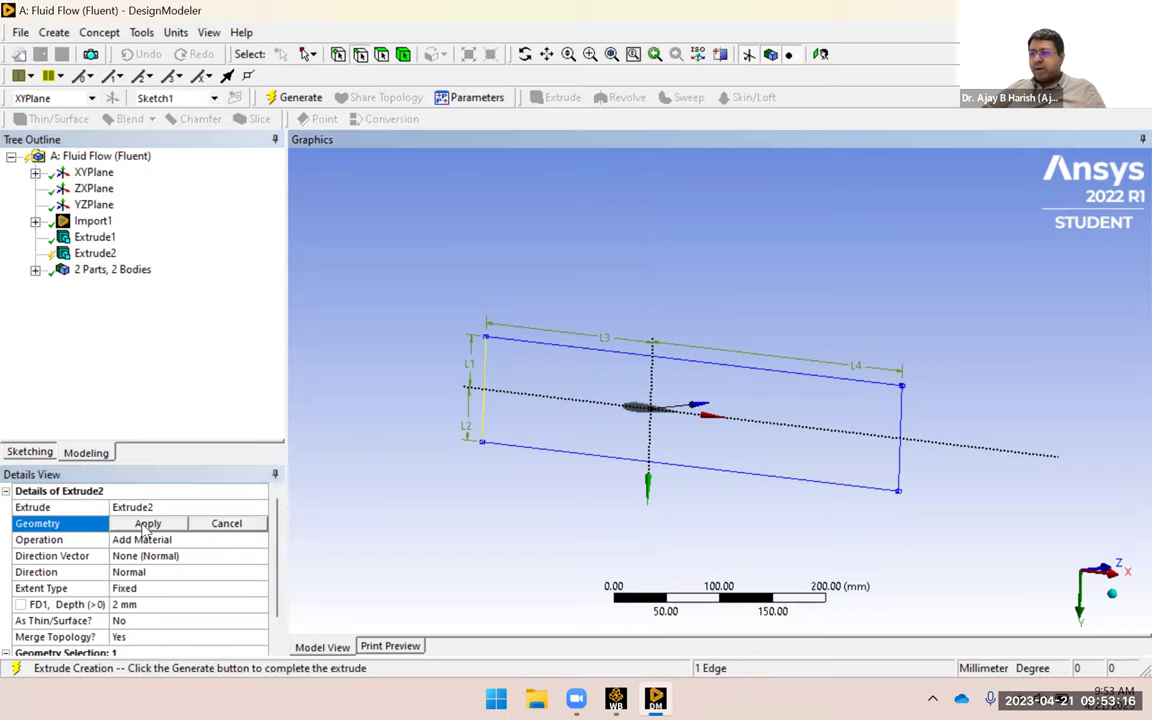
click(149, 521)
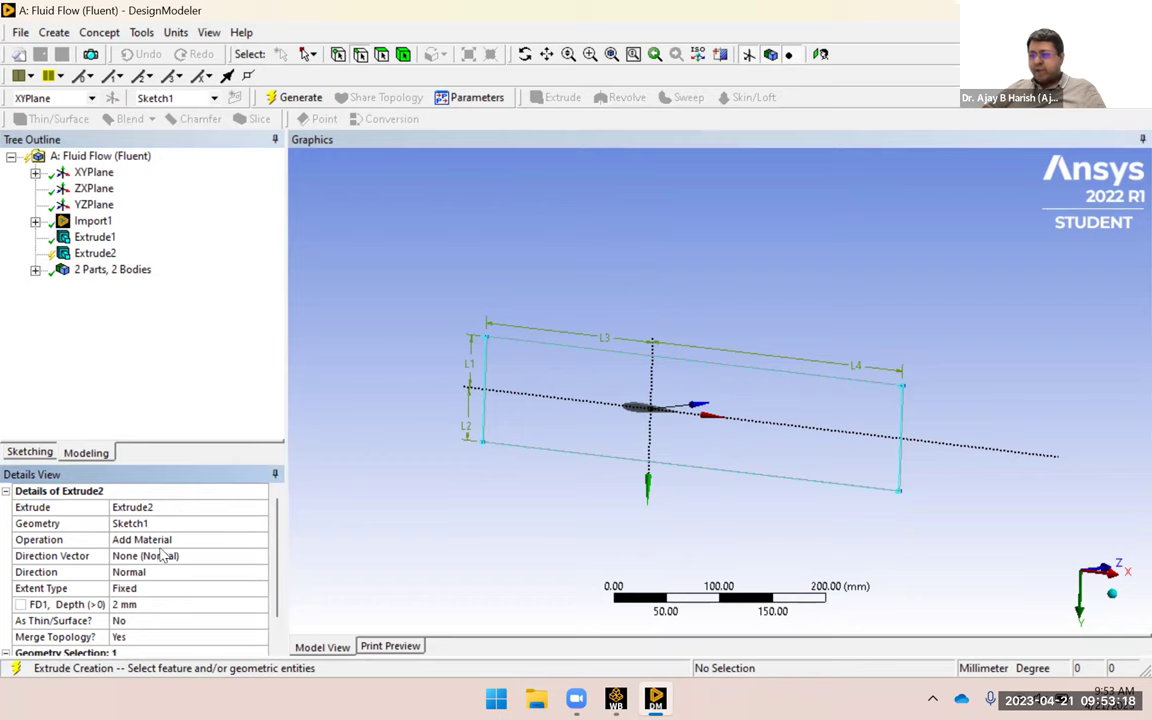
click(149, 543)
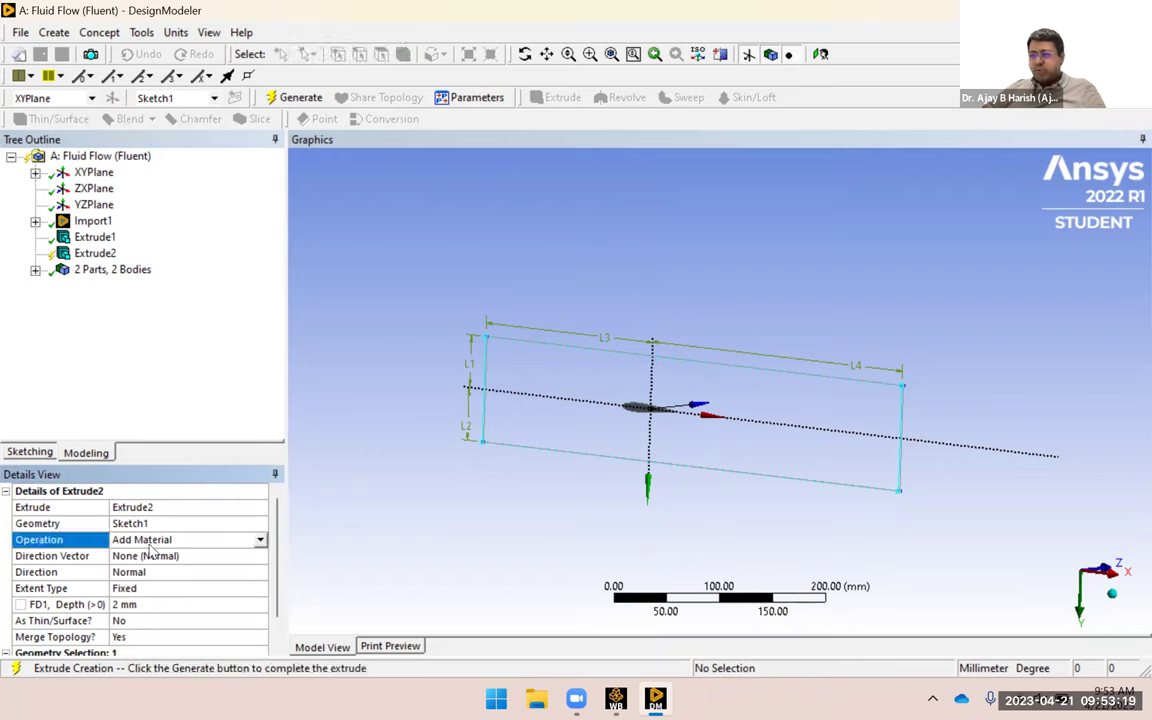
click(260, 540)
click(147, 564)
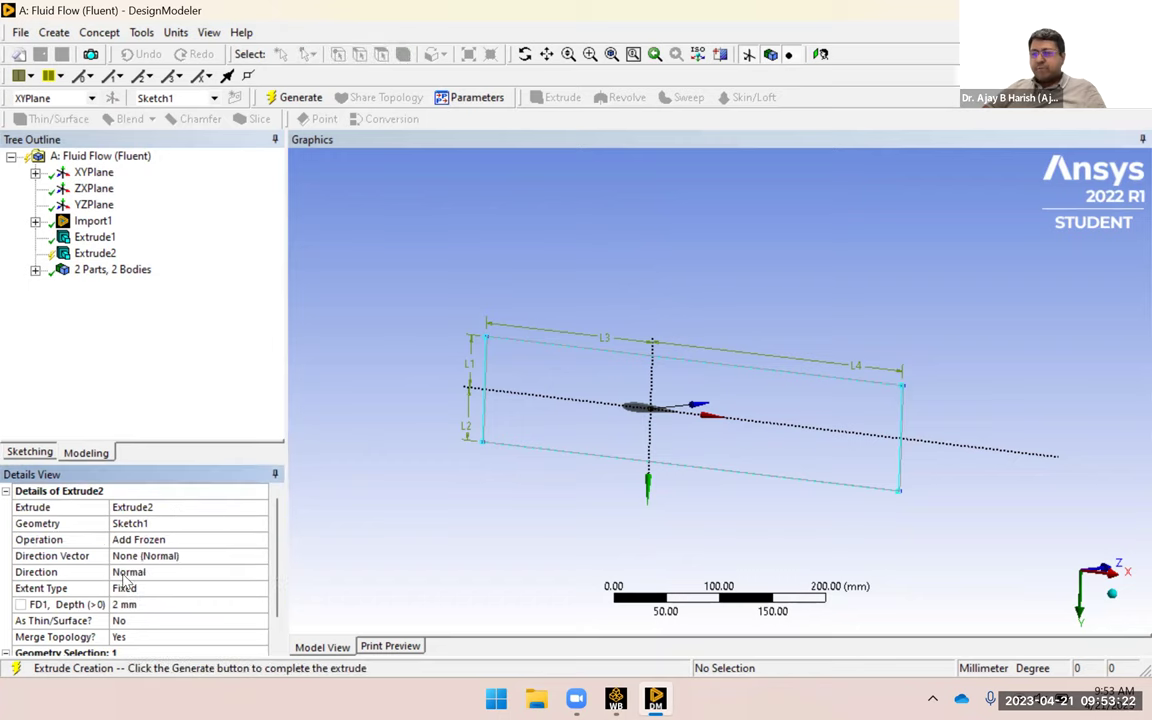
click(128, 574)
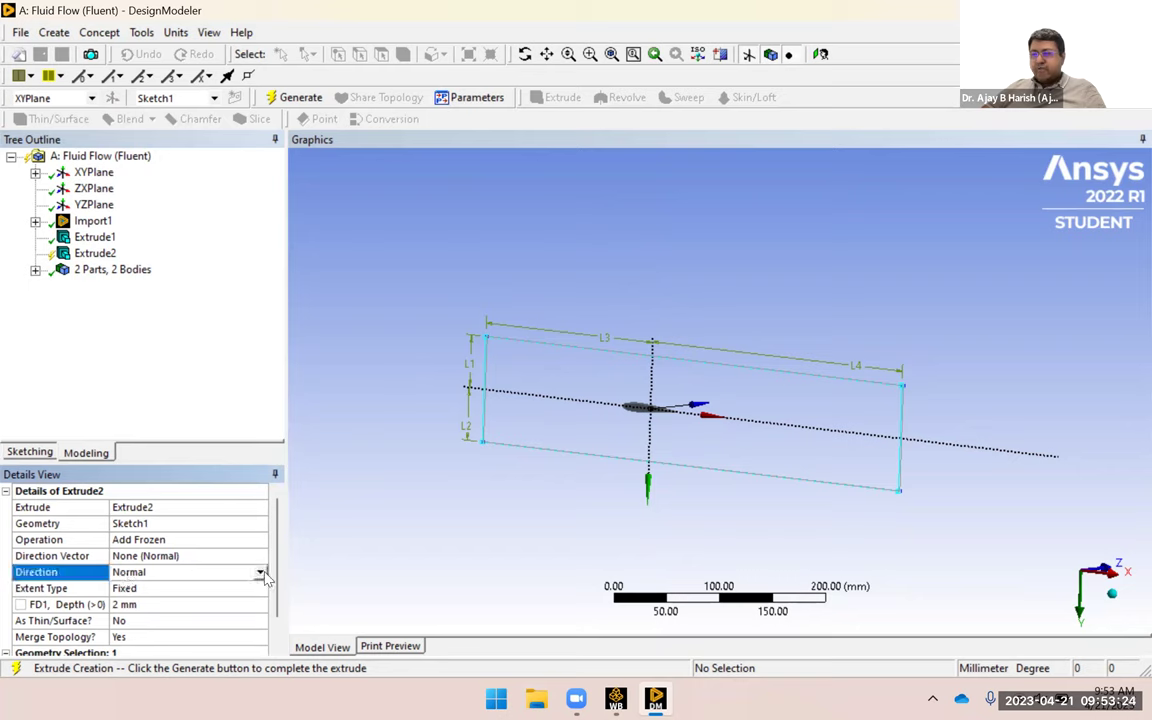
click(260, 572)
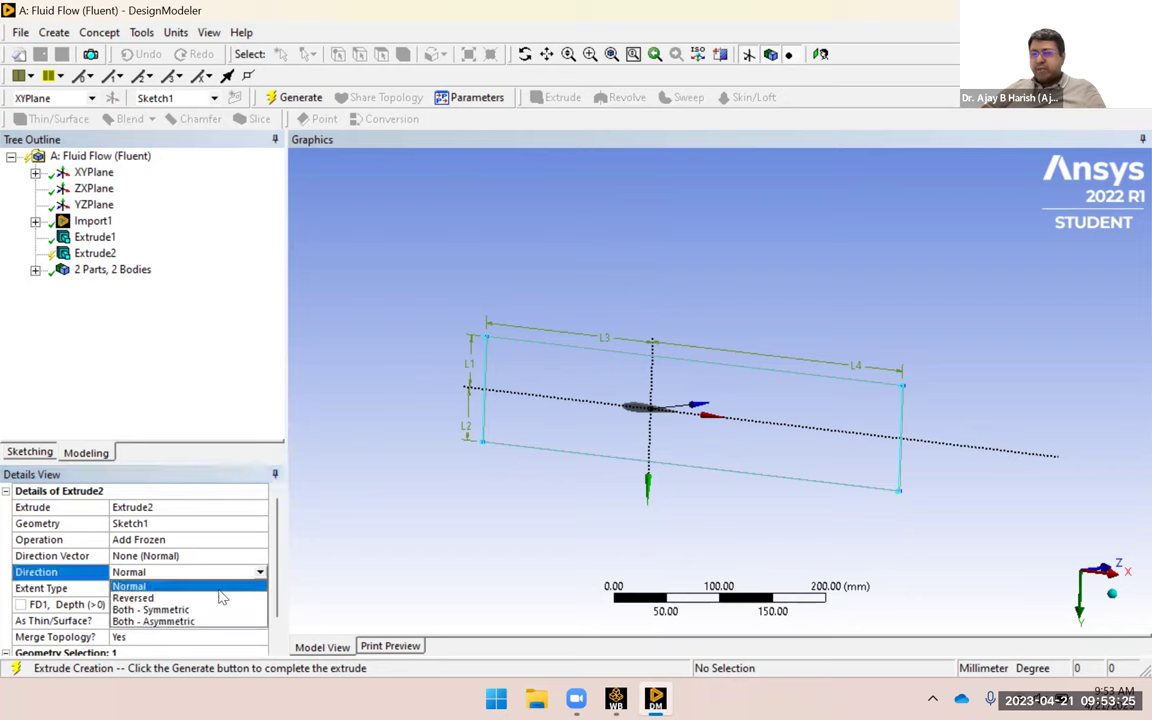
click(167, 610)
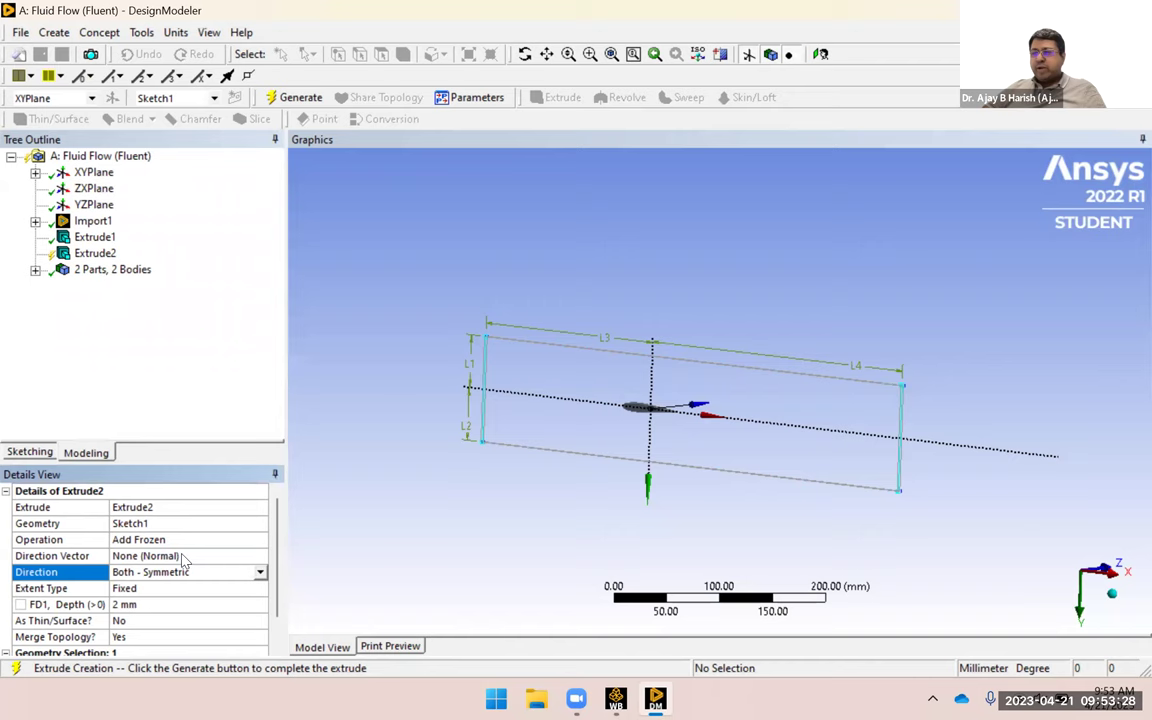
click(292, 97)
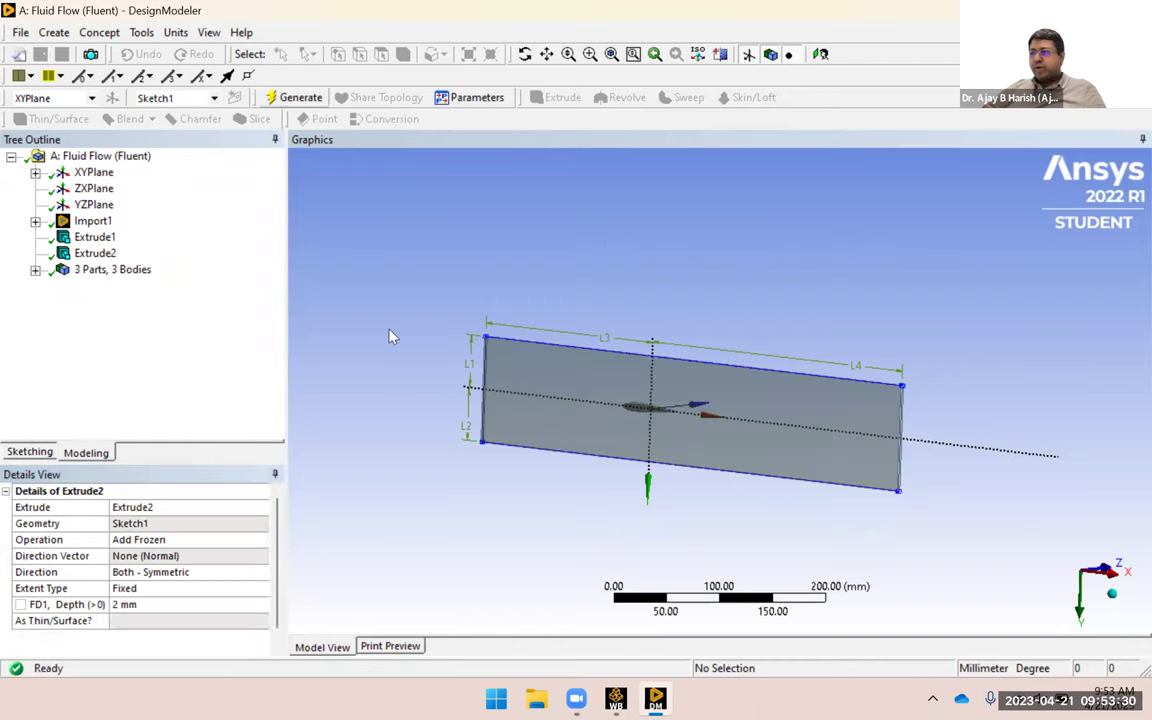
Create a Boolean feature with the Subtract operation and assign the extruded flow domain as its target body.
middle_drag(811, 414, 861, 432)
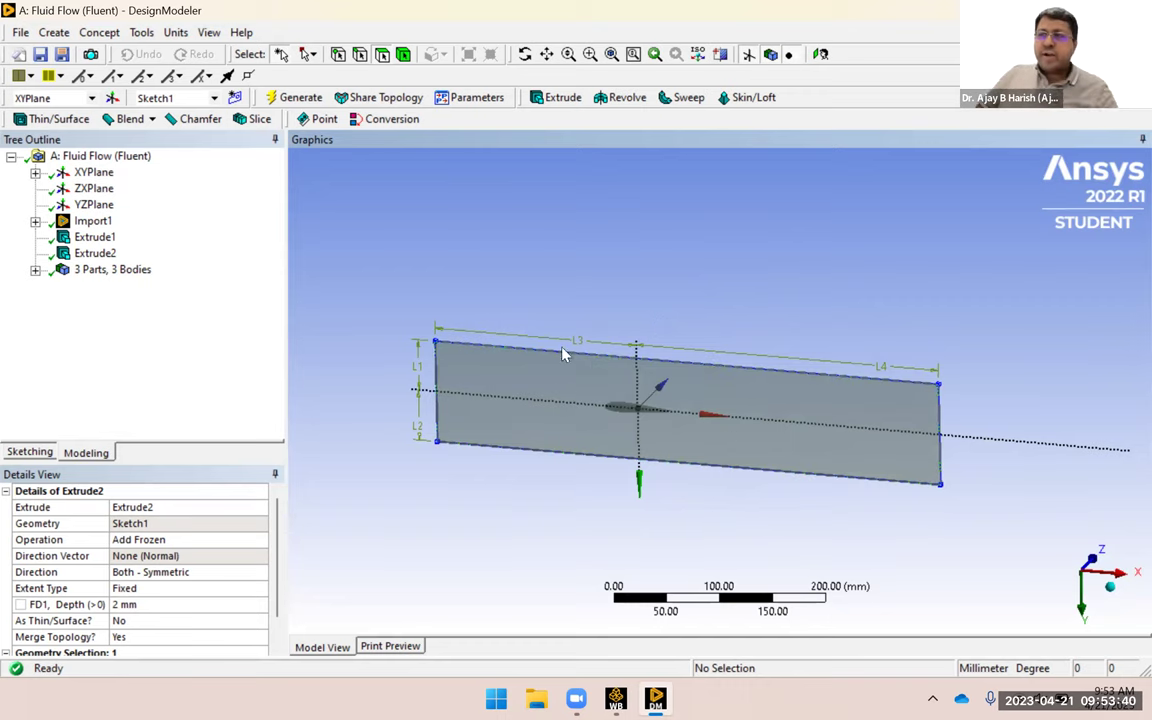
click(54, 32)
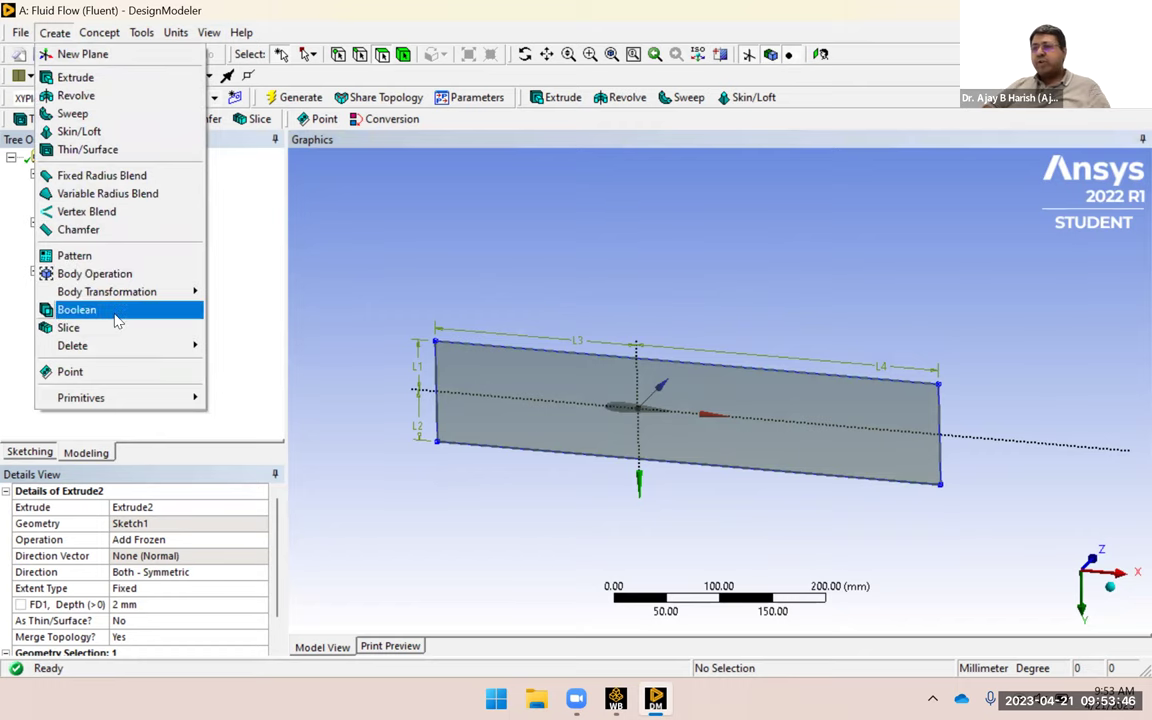
click(77, 310)
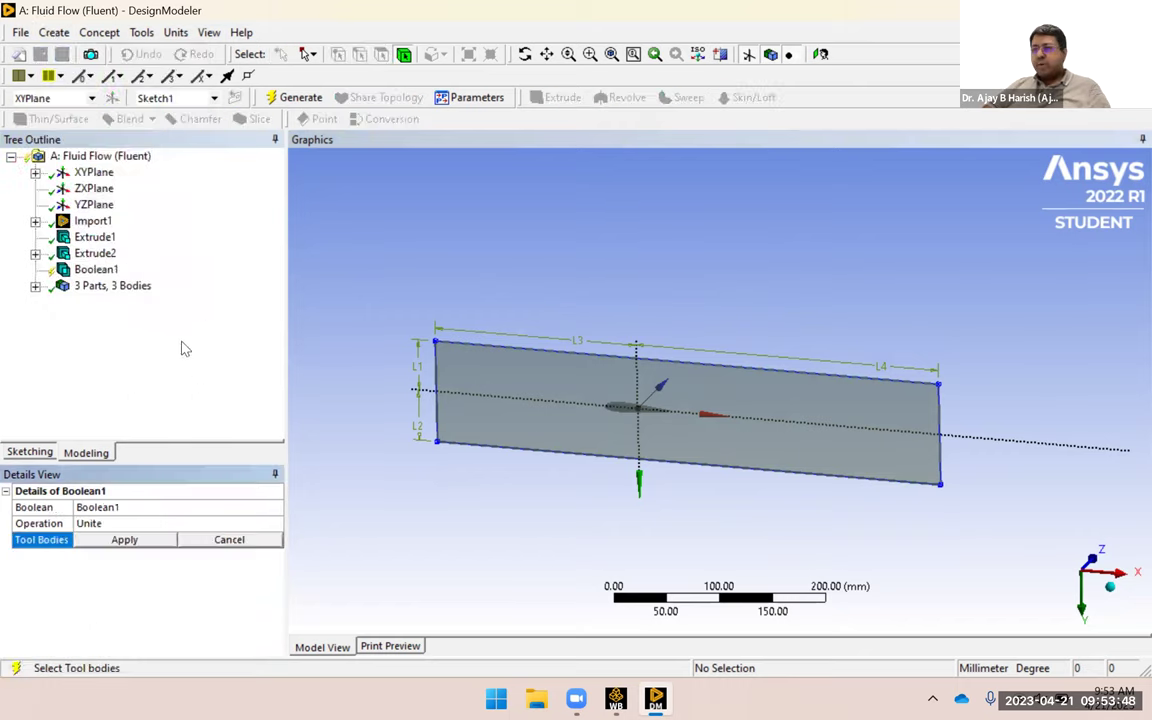
click(270, 525)
click(275, 525)
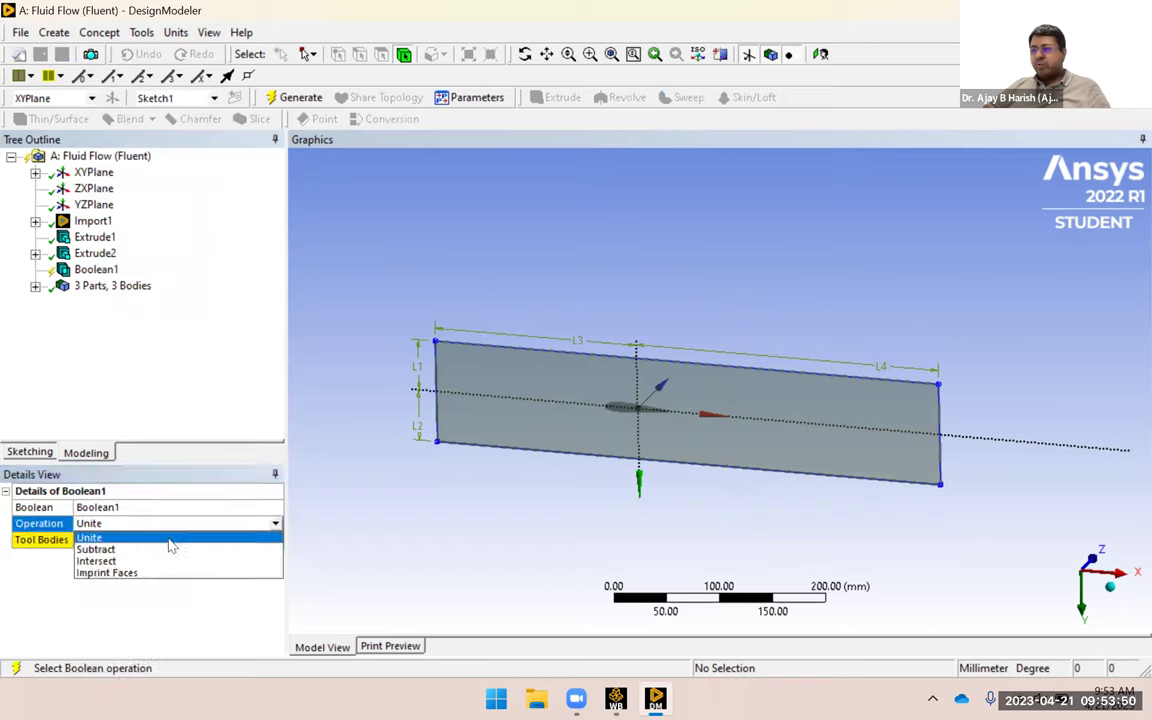
click(149, 550)
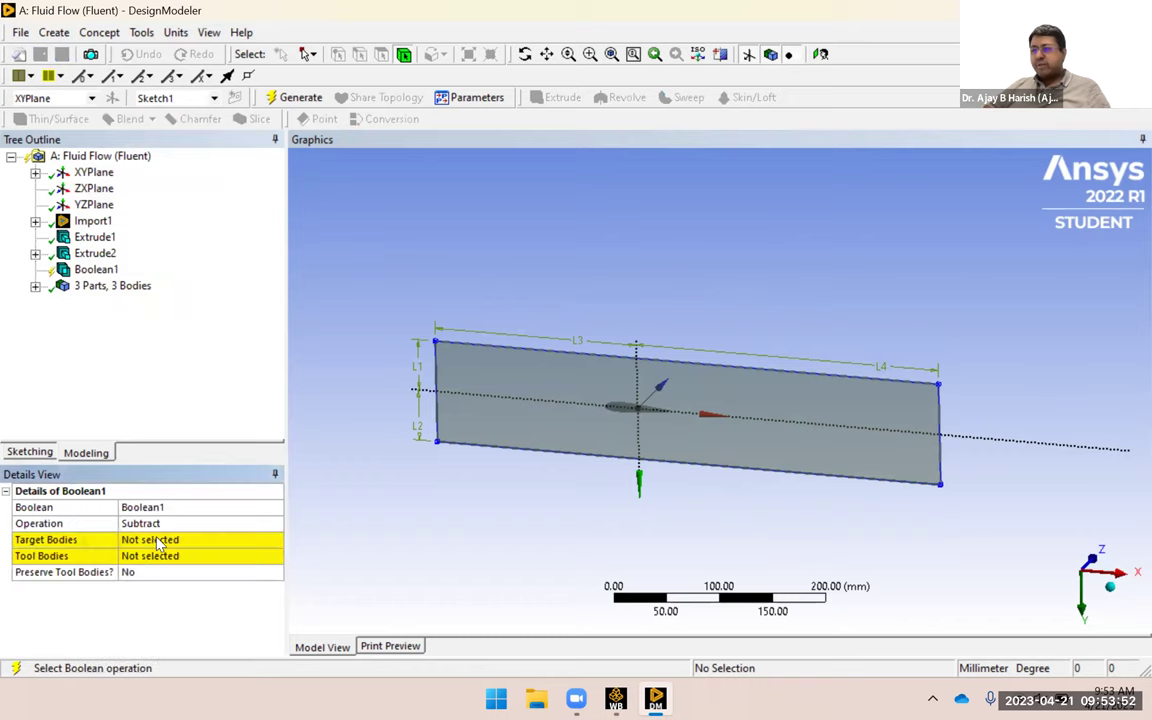
click(157, 541)
click(548, 391)
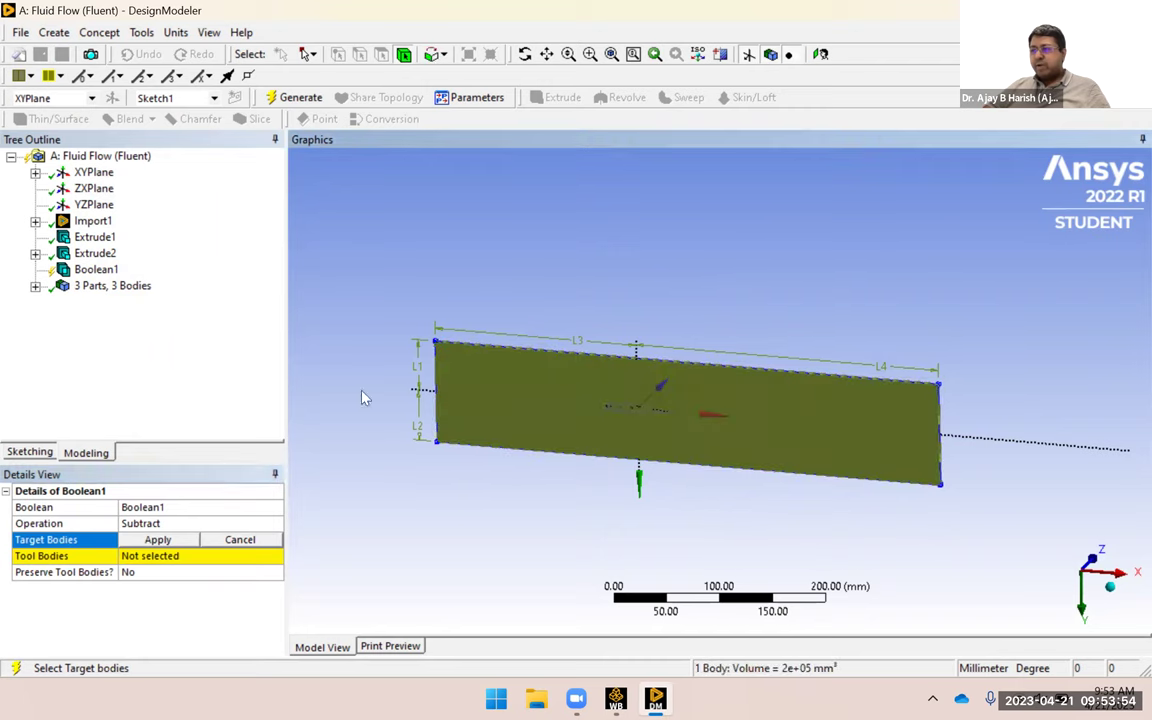
click(183, 548)
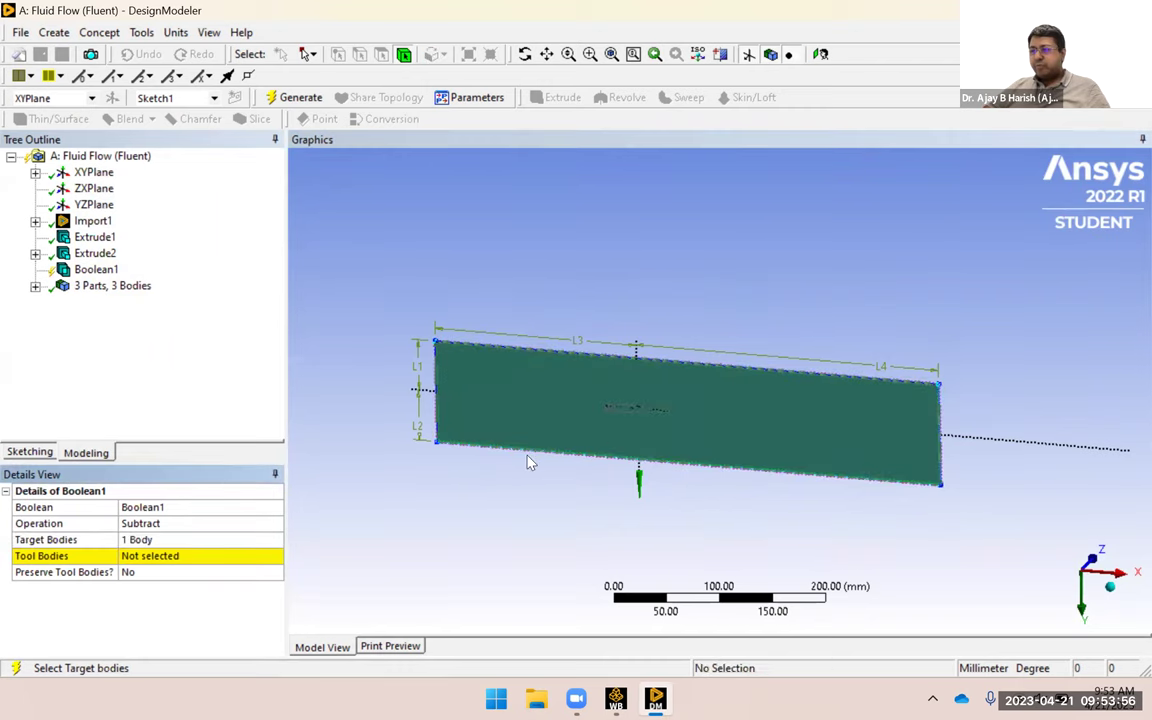
Assign the aerofoil solid inside the flow domain as the Boolean's tool body and generate the subtraction.
scroll(630, 445, up, 5)
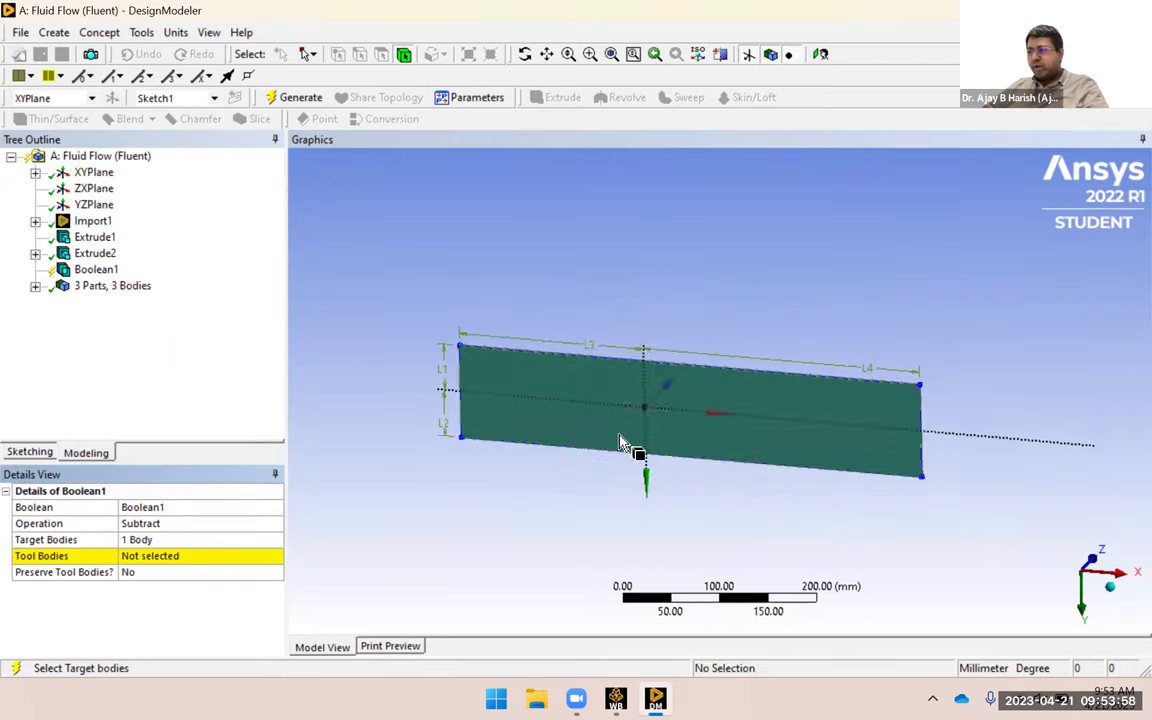
scroll(463, 440, up, 3)
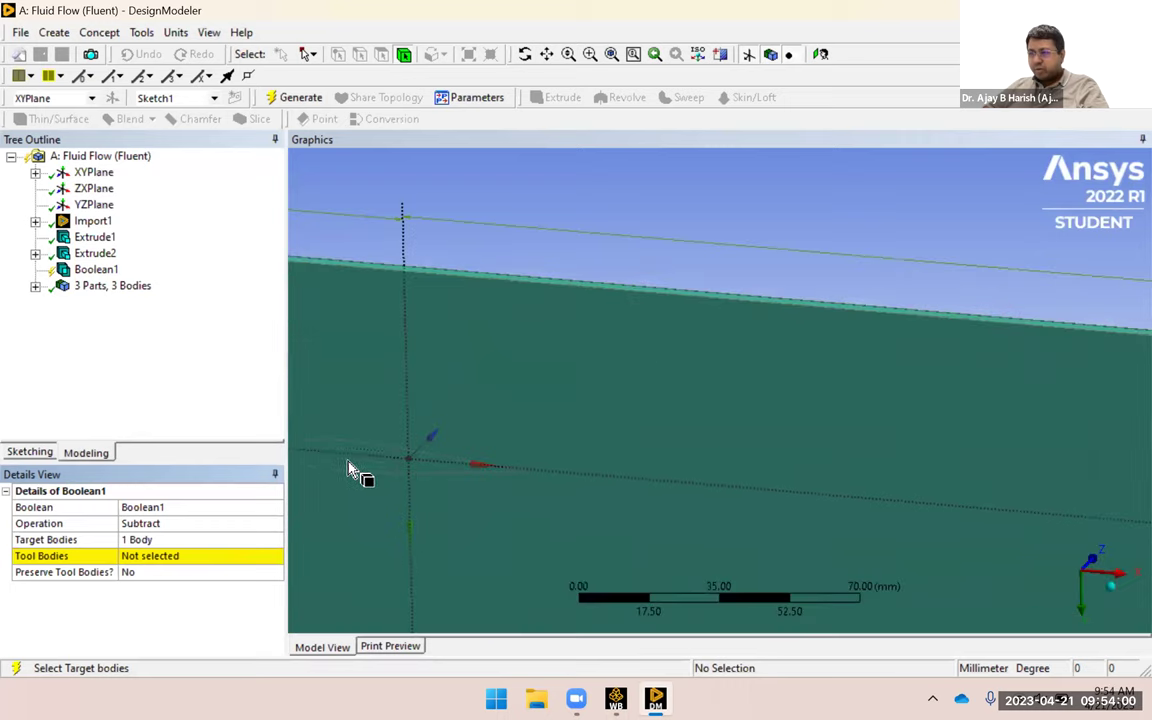
click(365, 464)
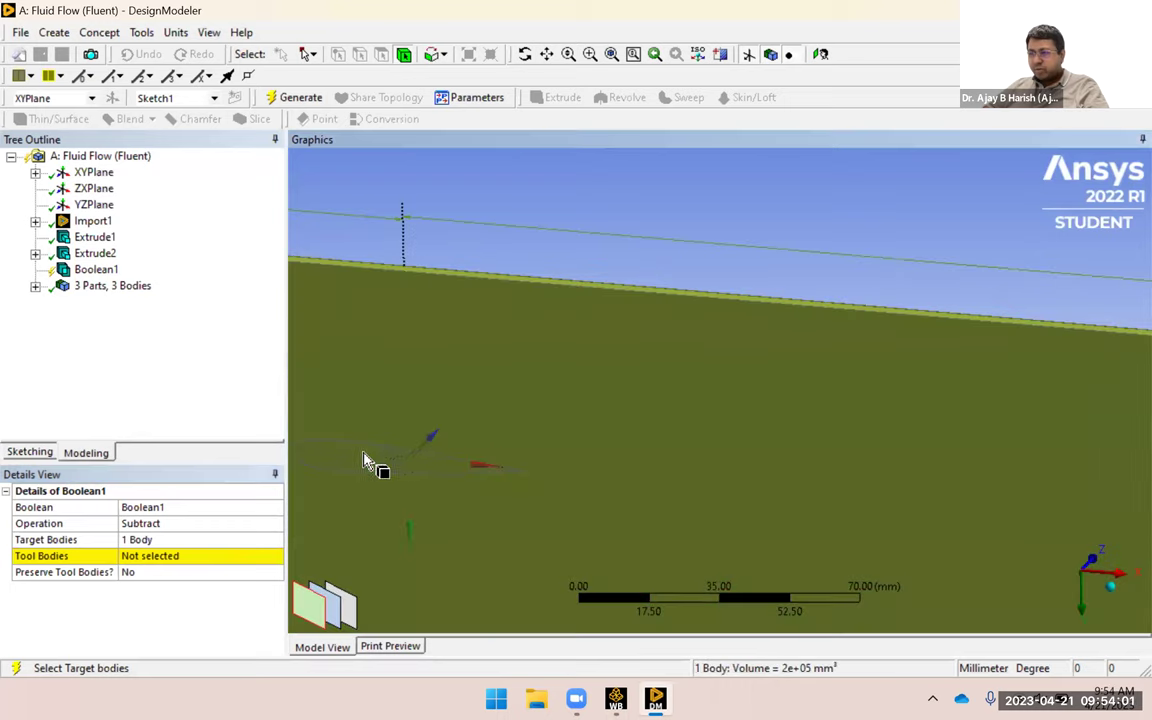
click(175, 558)
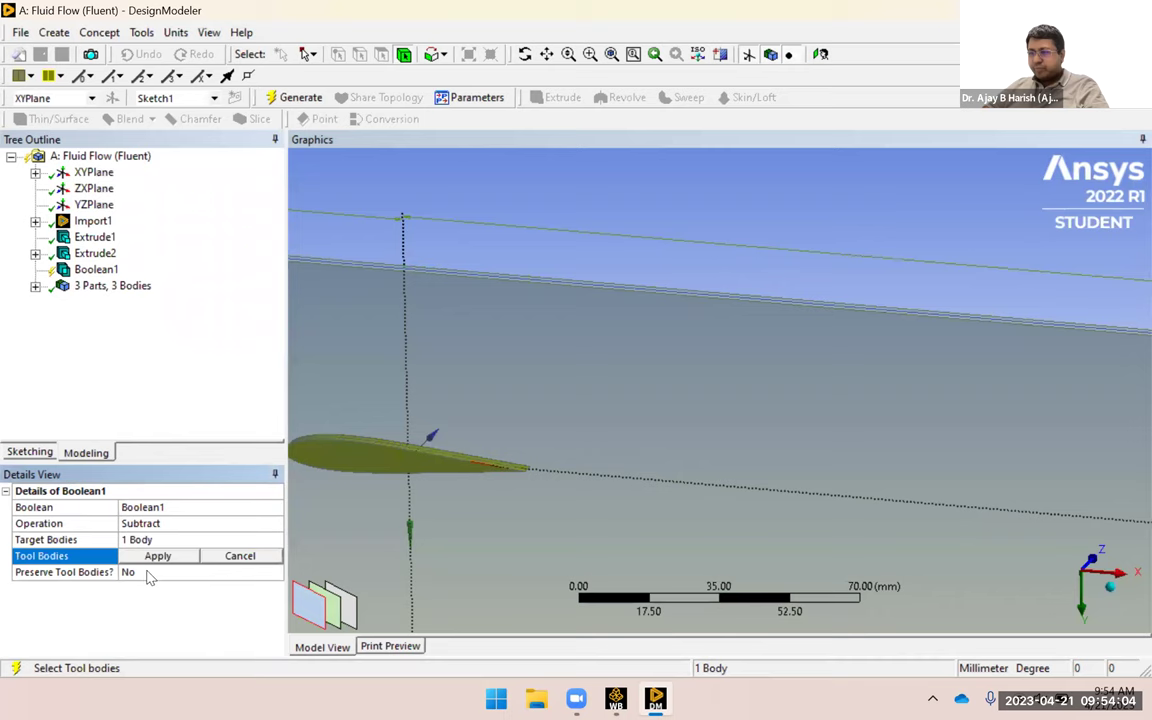
click(157, 556)
click(299, 97)
Check the two remaining bodies against the model and suppress the aerofoil surface body FFF\Surface.
scroll(570, 335, down, 4)
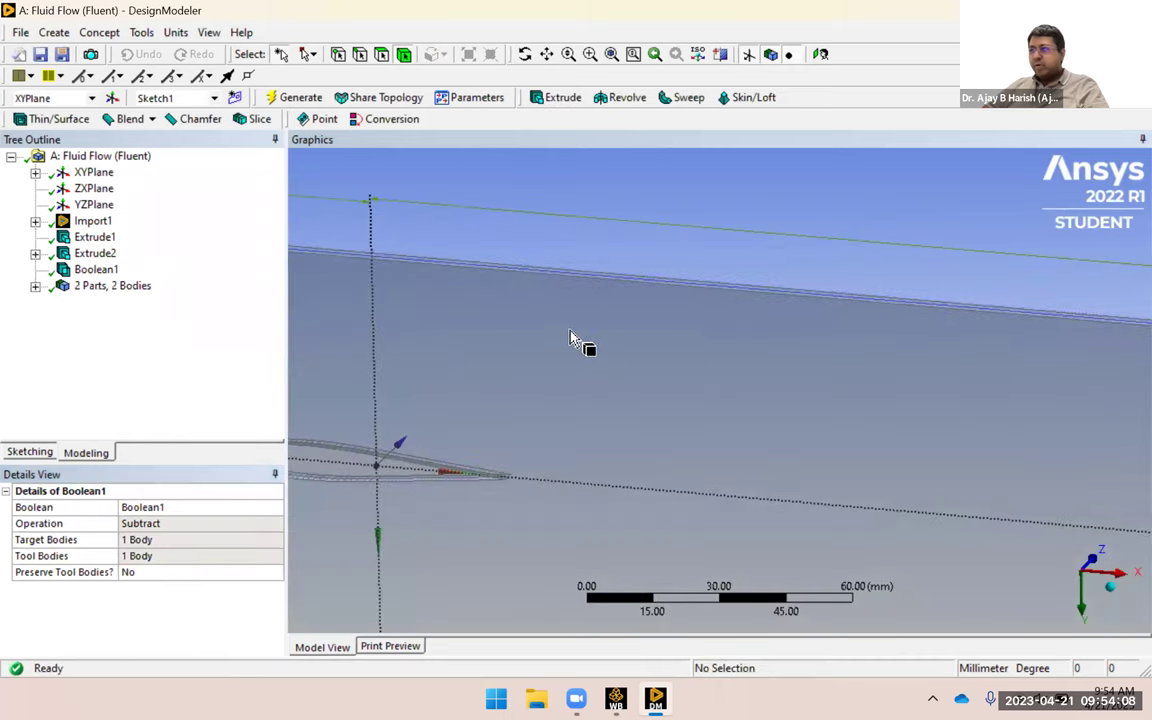
click(35, 285)
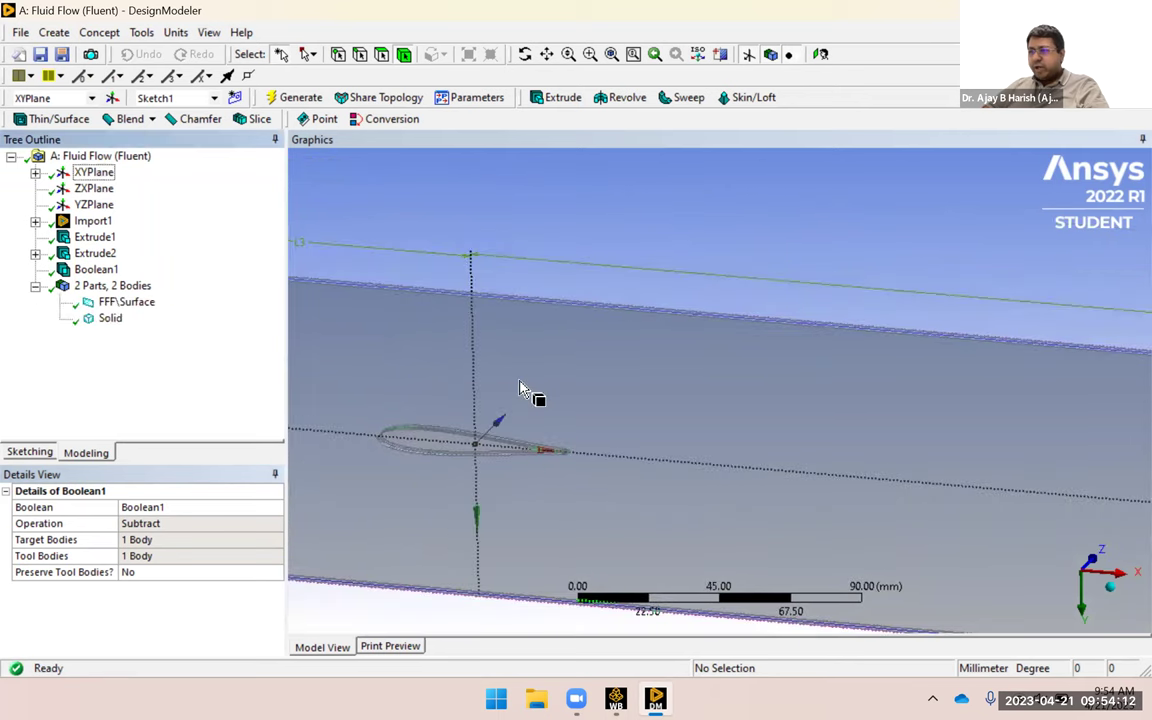
click(110, 320)
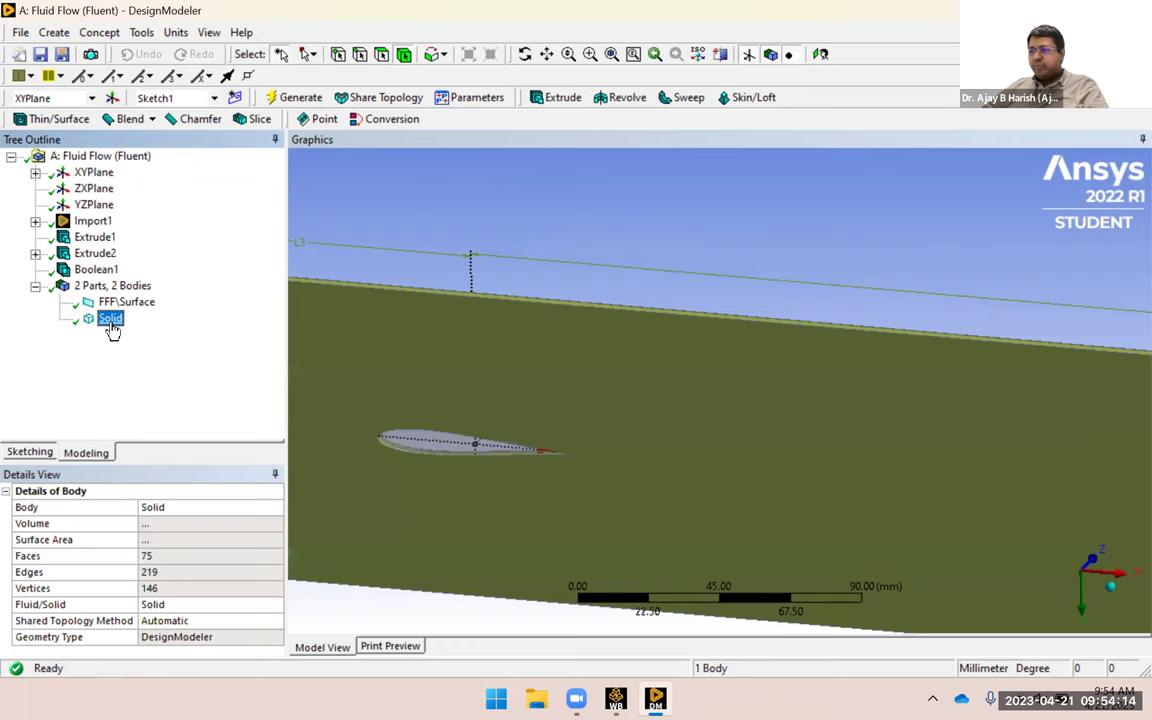
click(130, 303)
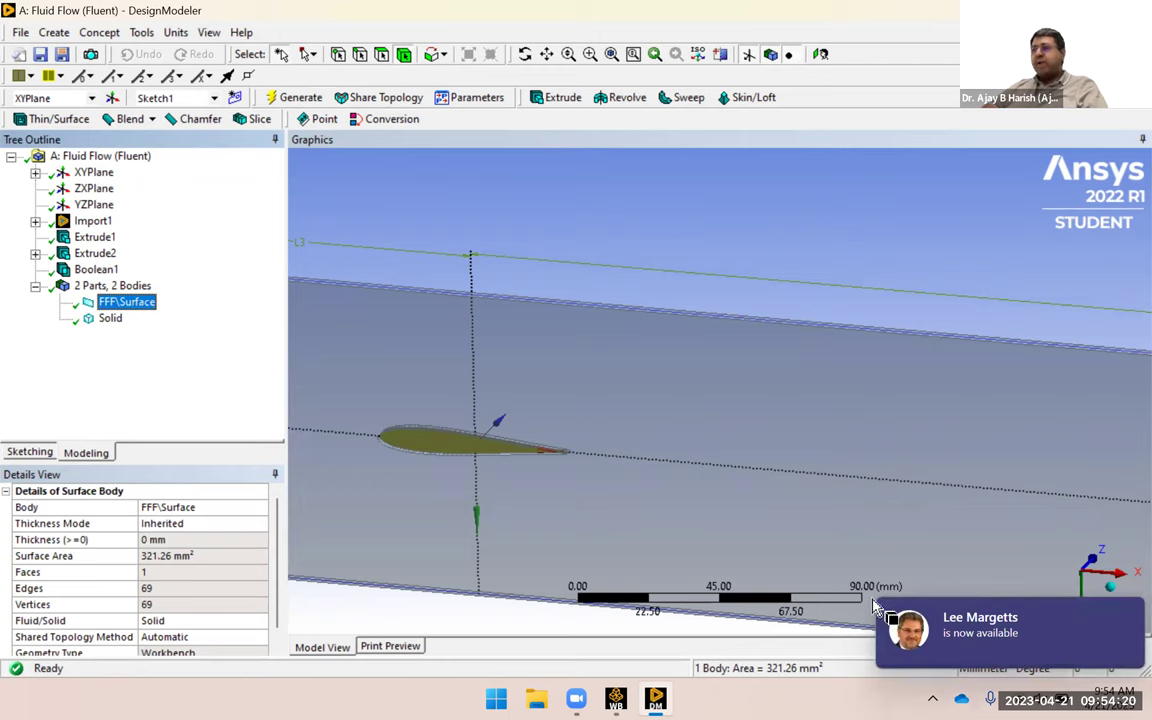
click(1124, 615)
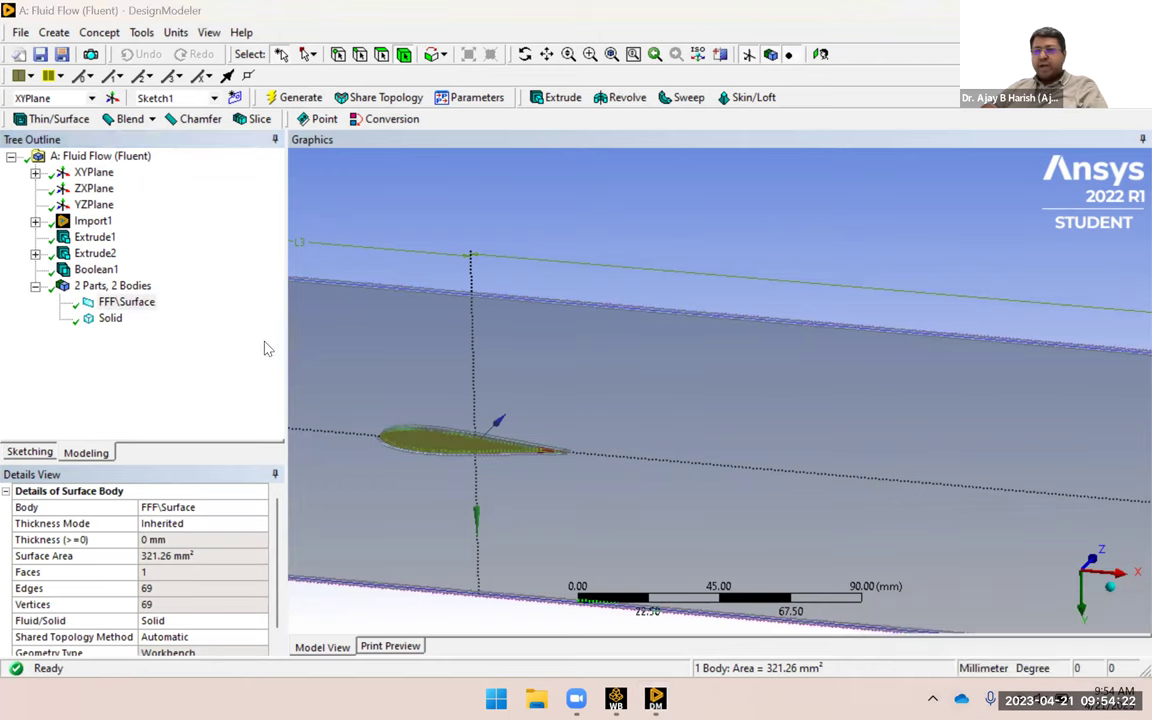
right_click(143, 304)
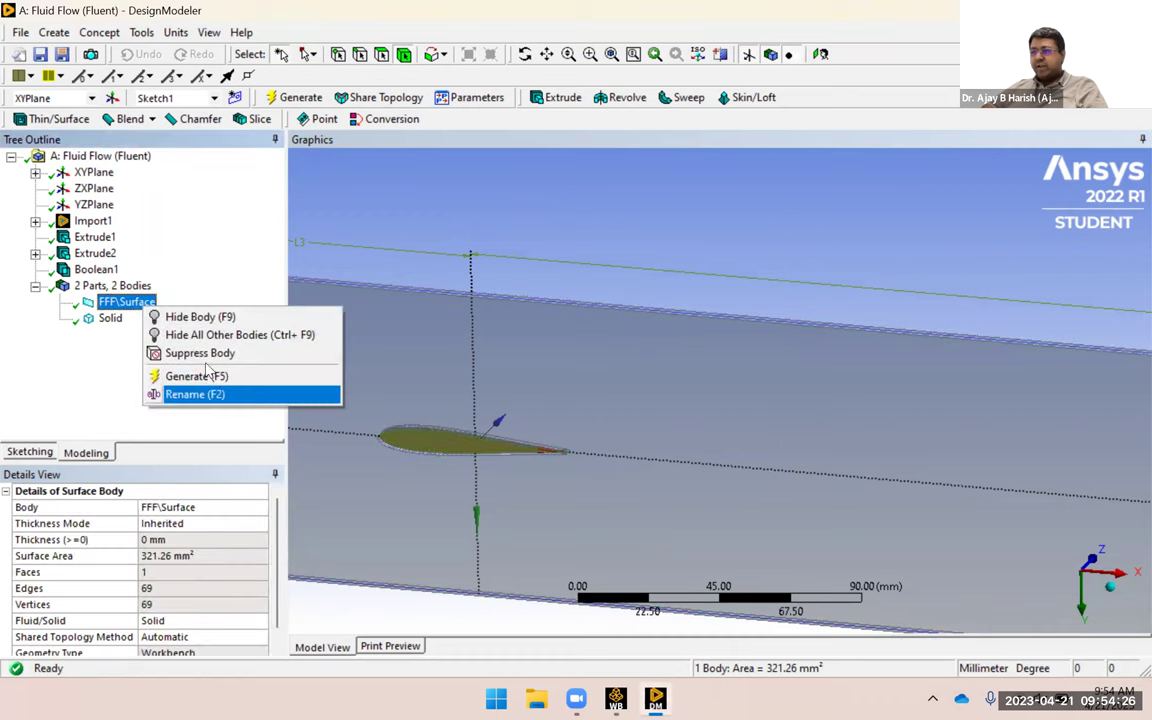
click(210, 353)
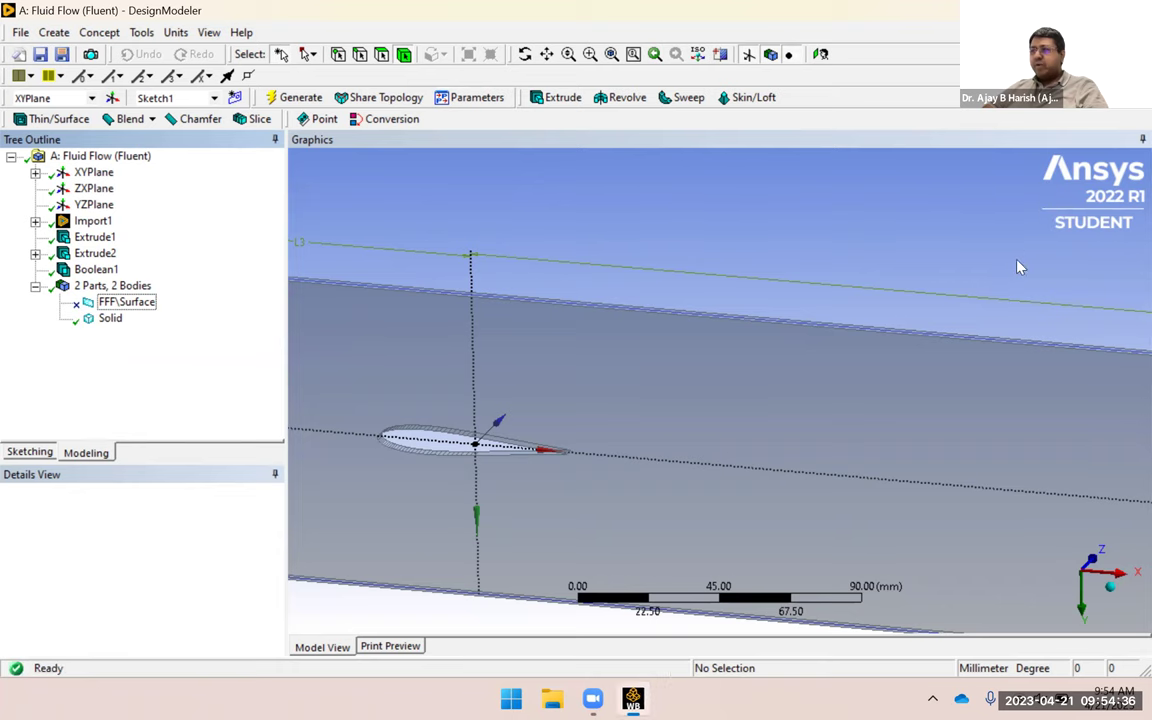
Close DesignModeler and open the Fluid Flow (Fluent) system's geometry from Workbench in SpaceClaim.
key(alt+F4)
right_click(322, 150)
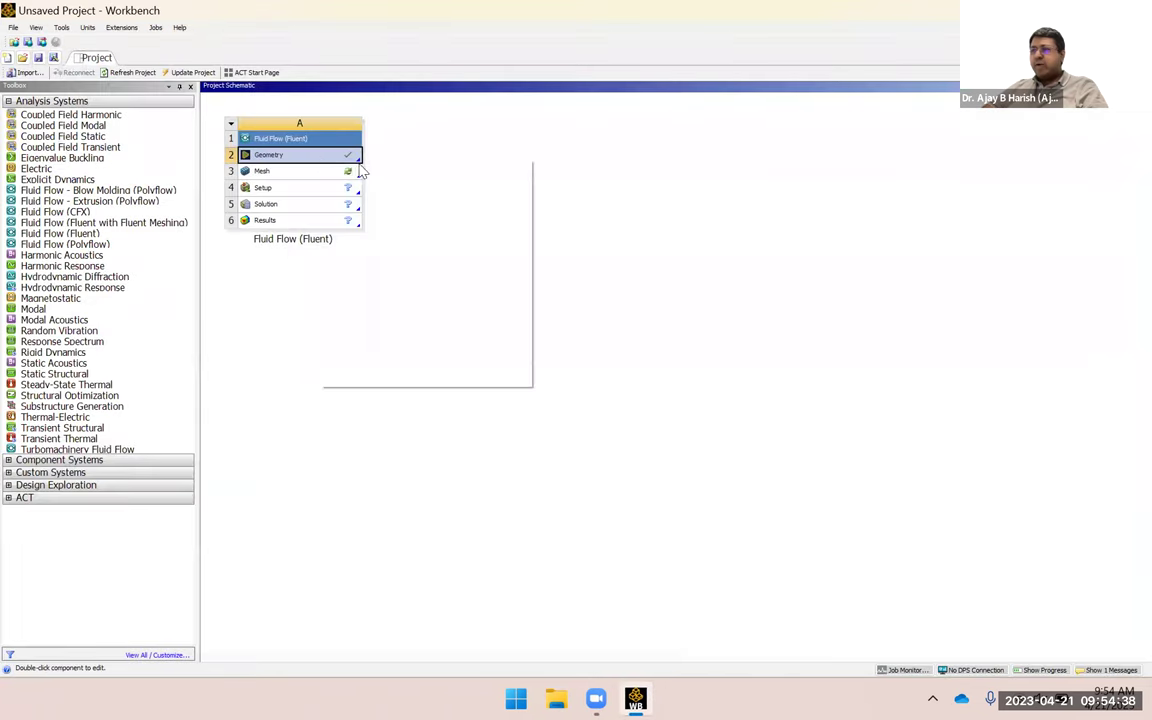
click(398, 179)
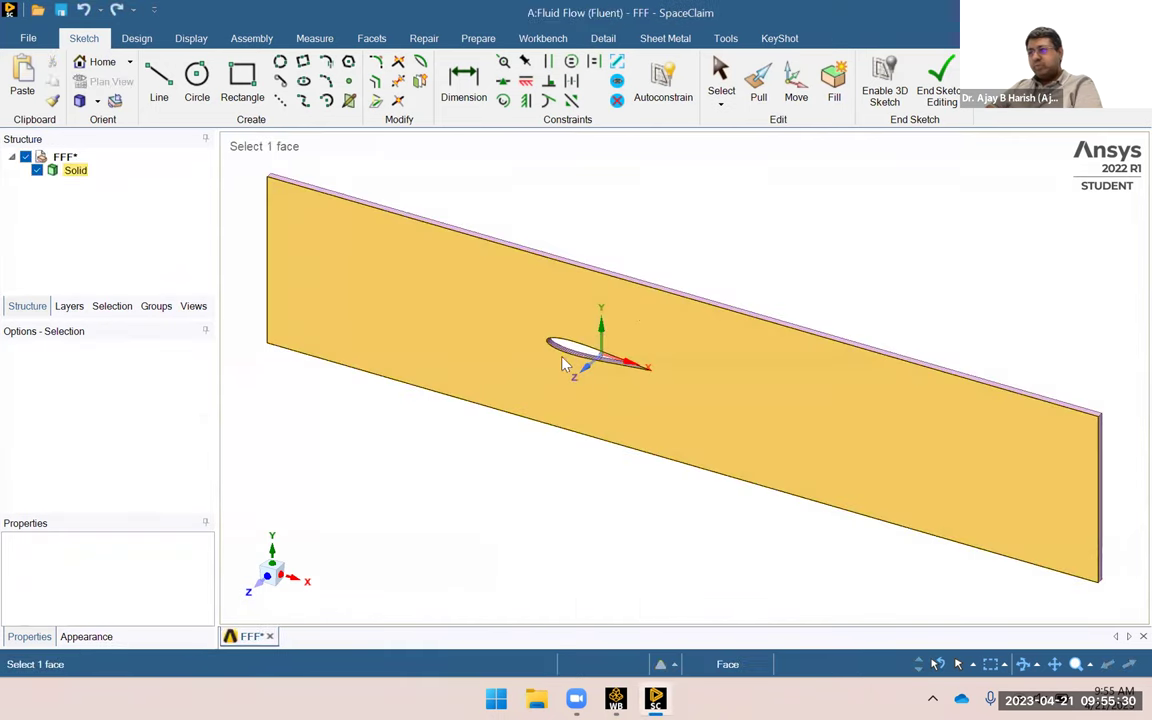
Examine the narrow strip faces that make up the inner wall of the aerofoil cut-out around its leading edge.
key(s)
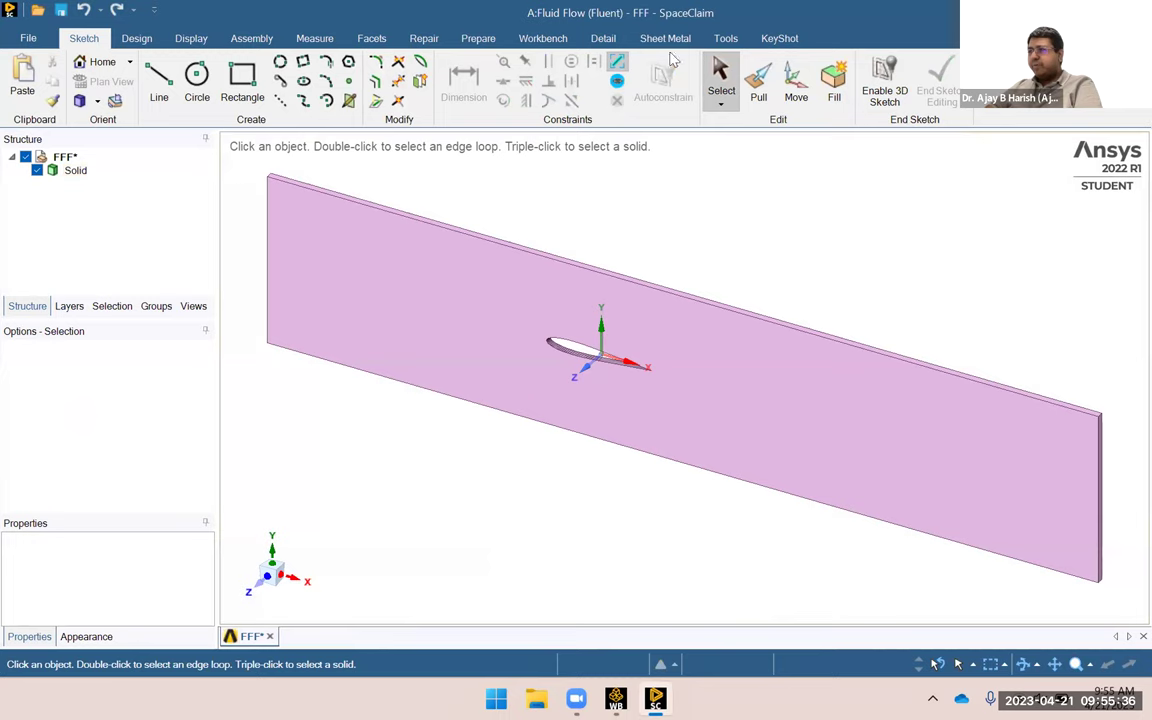
click(424, 38)
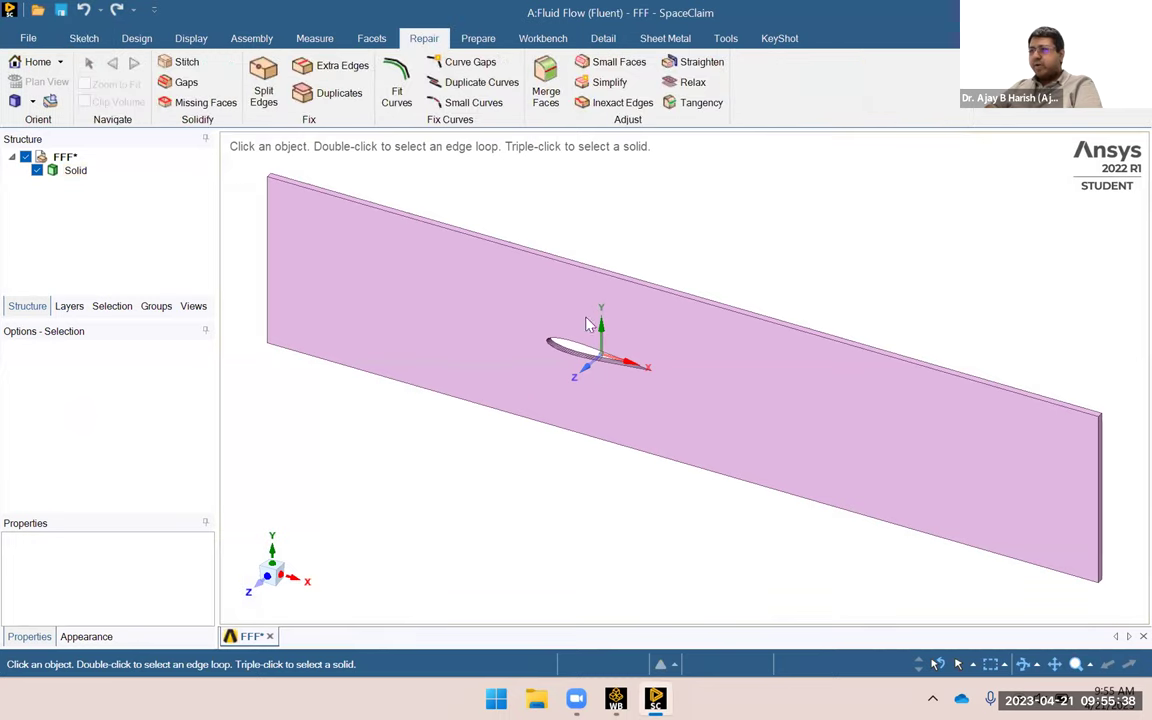
ctrl+click(550, 360)
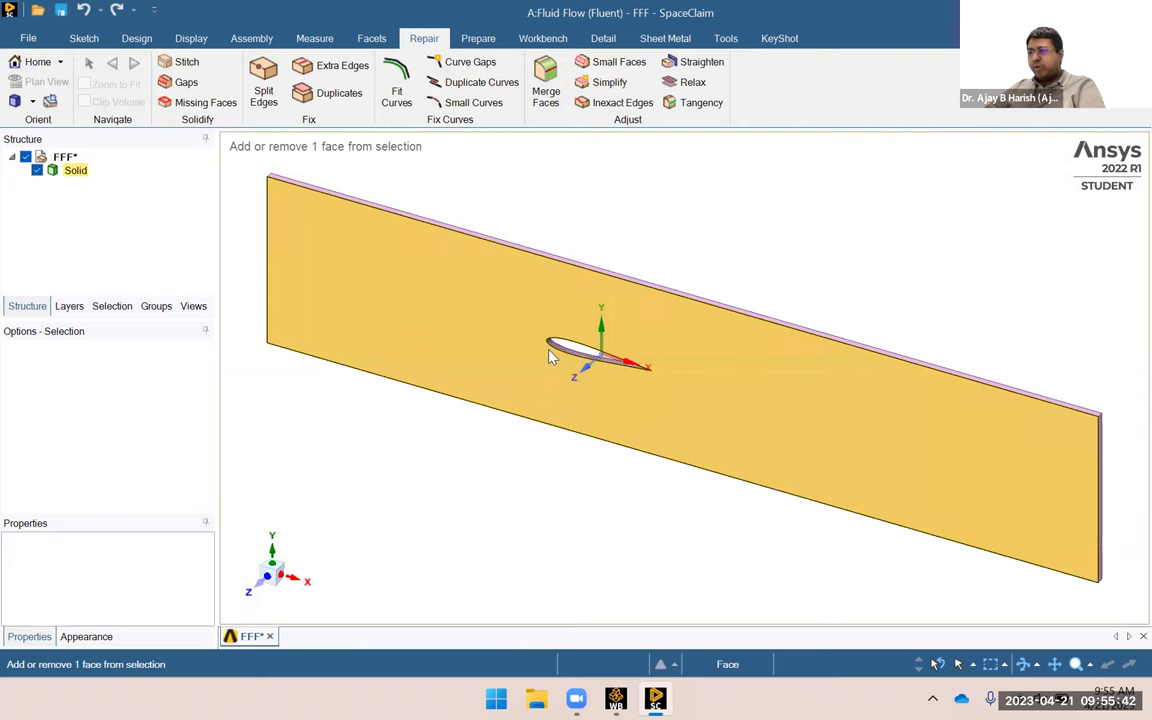
ctrl+click(563, 353)
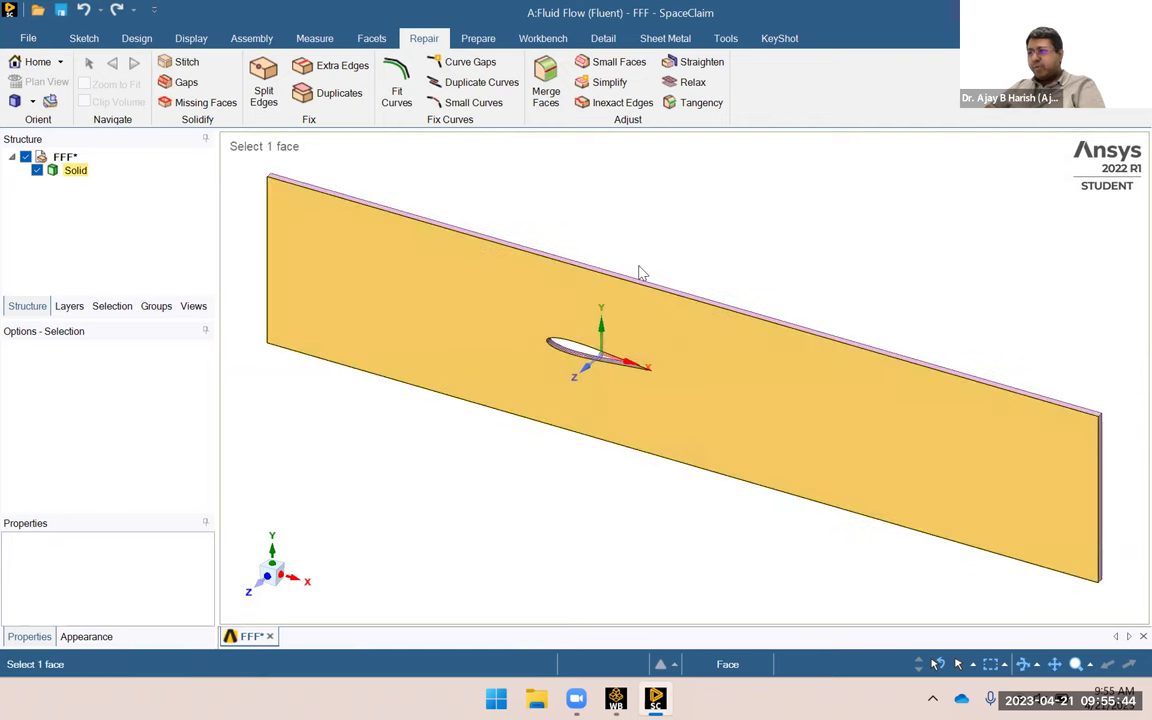
scroll(618, 208, up, 3)
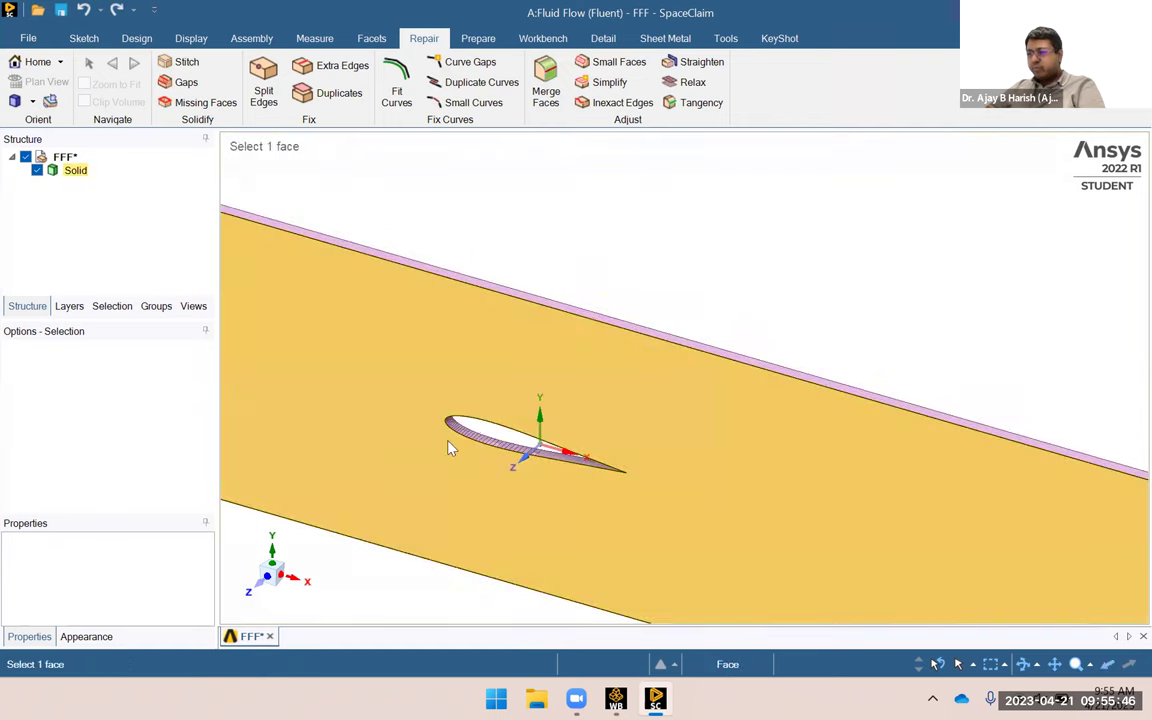
scroll(458, 438, up, 5)
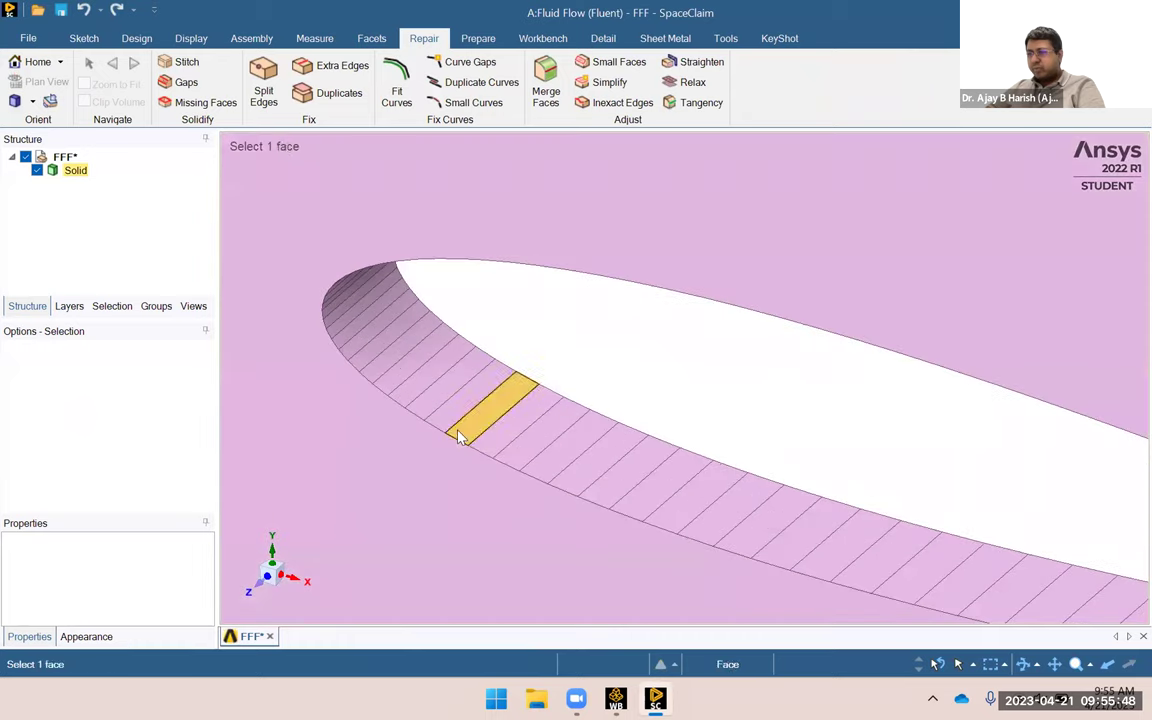
middle_drag(676, 457, 716, 360)
middle_drag(804, 385, 800, 388)
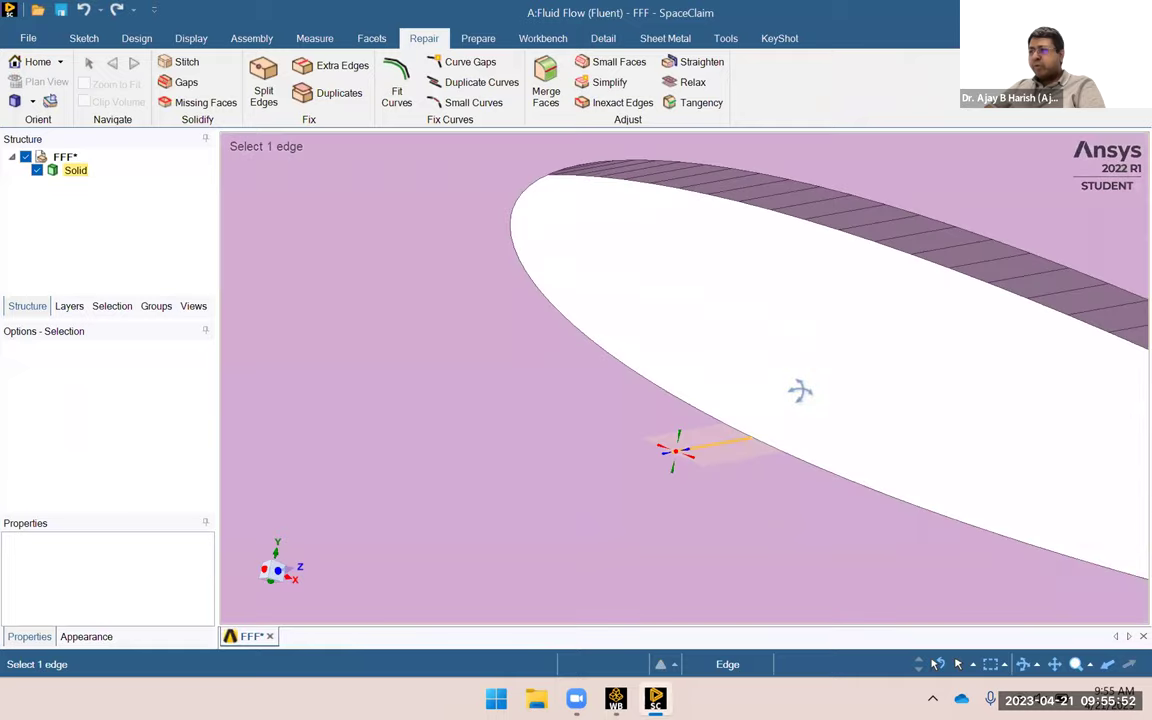
key(Escape)
scroll(790, 411, down, 3)
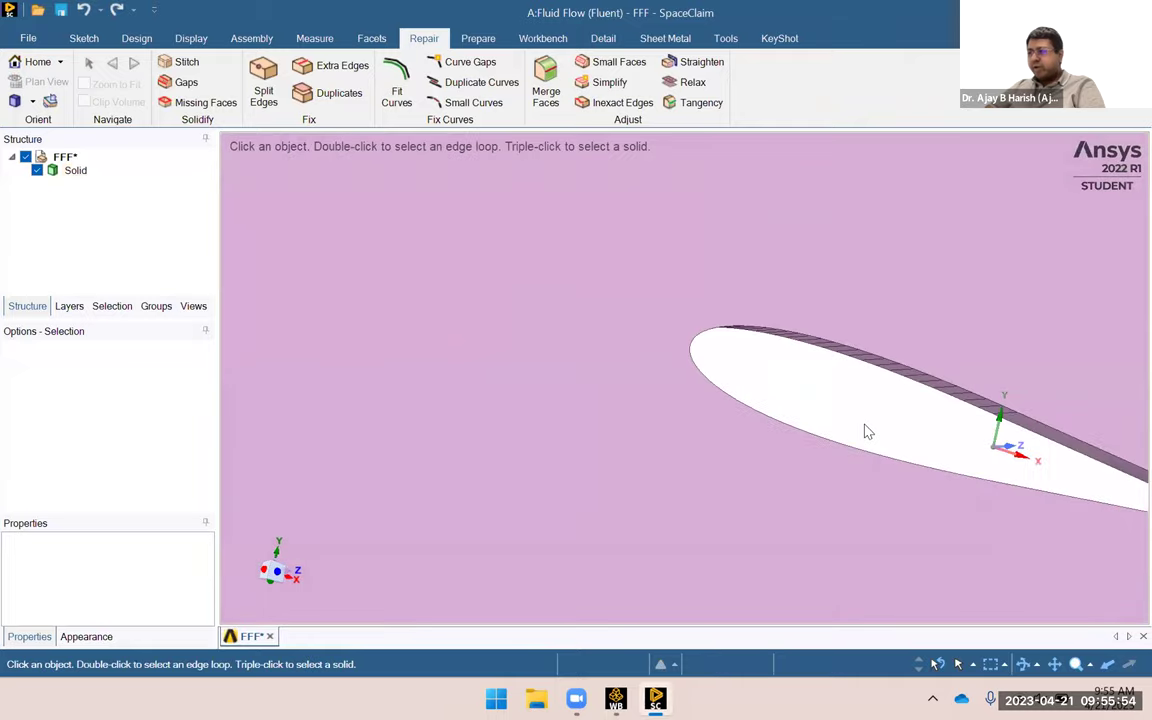
mouse_move(892, 437)
ctrl+middle_down()
mouse_move(788, 441)
mouse_move(848, 424)
mouse_move(625, 473)
mouse_move(681, 440)
mouse_move(692, 447)
ctrl+middle_up()
scroll(790, 422, up, 3)
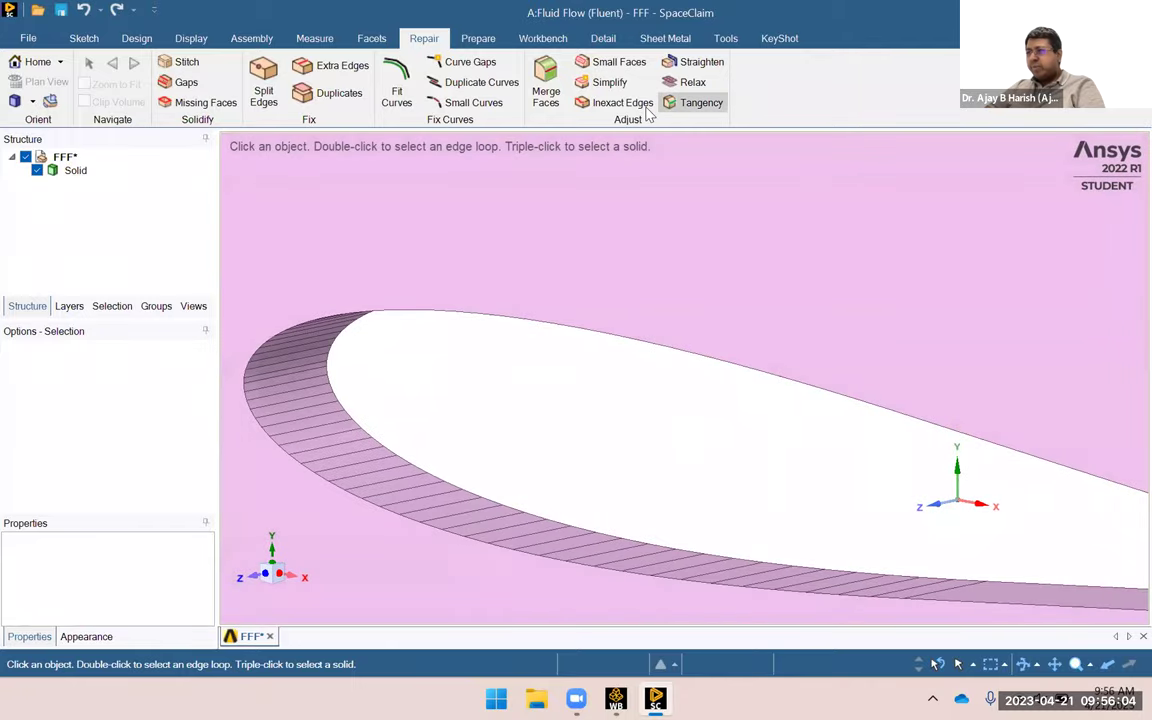
Merge the narrow lower-surface faces of the aerofoil cut-out into a single face, leaving out the long trailing face.
click(545, 80)
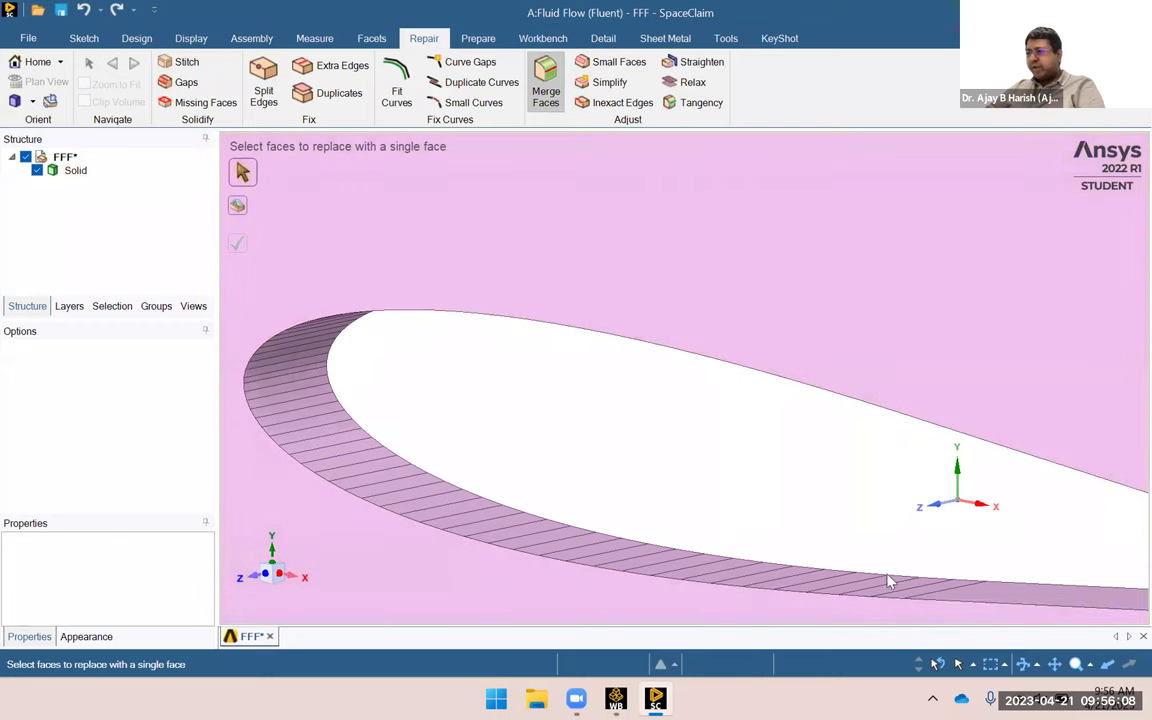
drag(1012, 547, 190, 614)
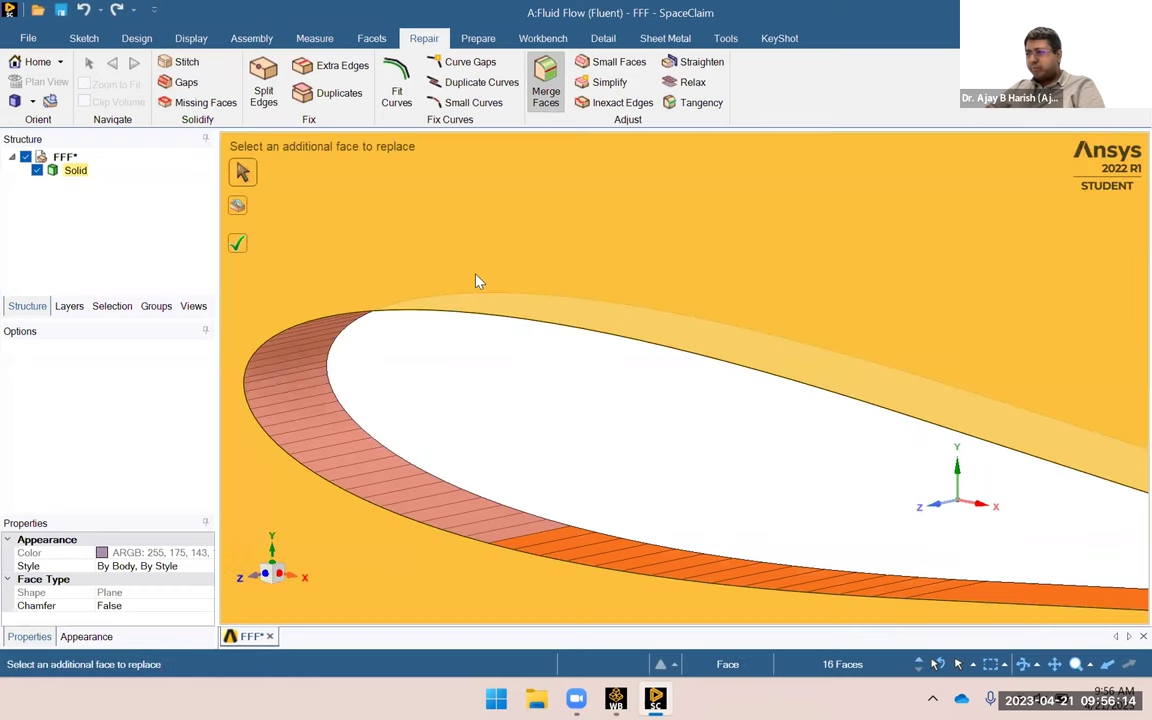
click(486, 300)
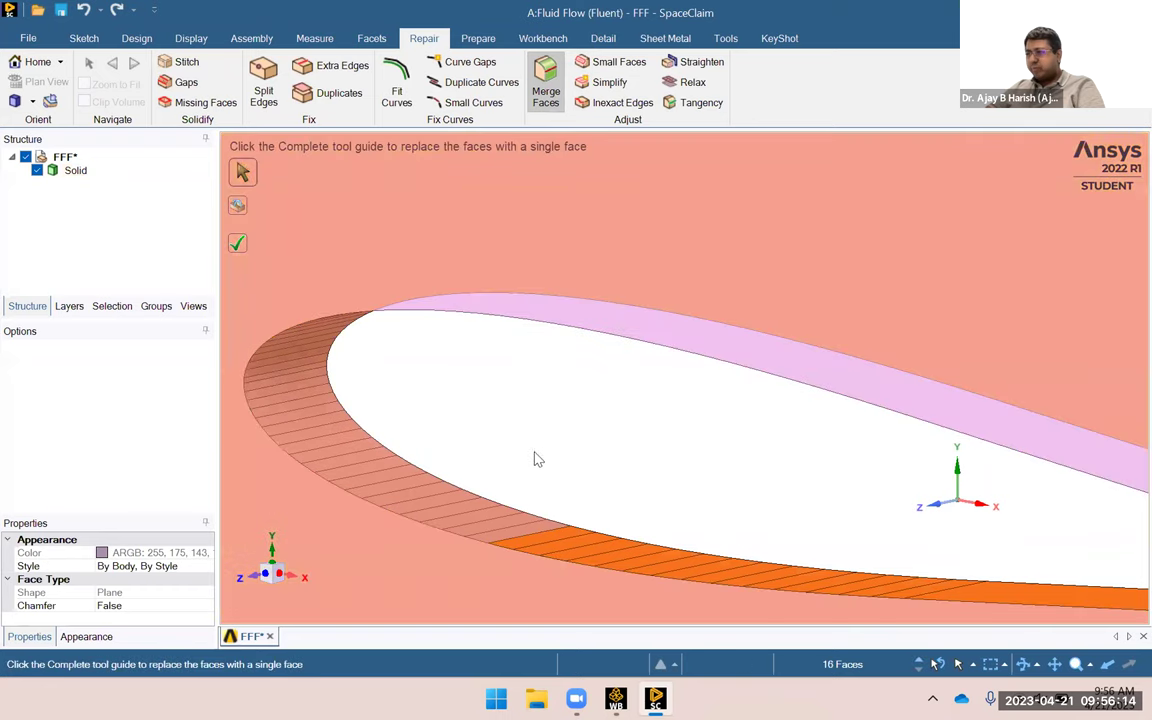
drag(609, 472, 355, 550)
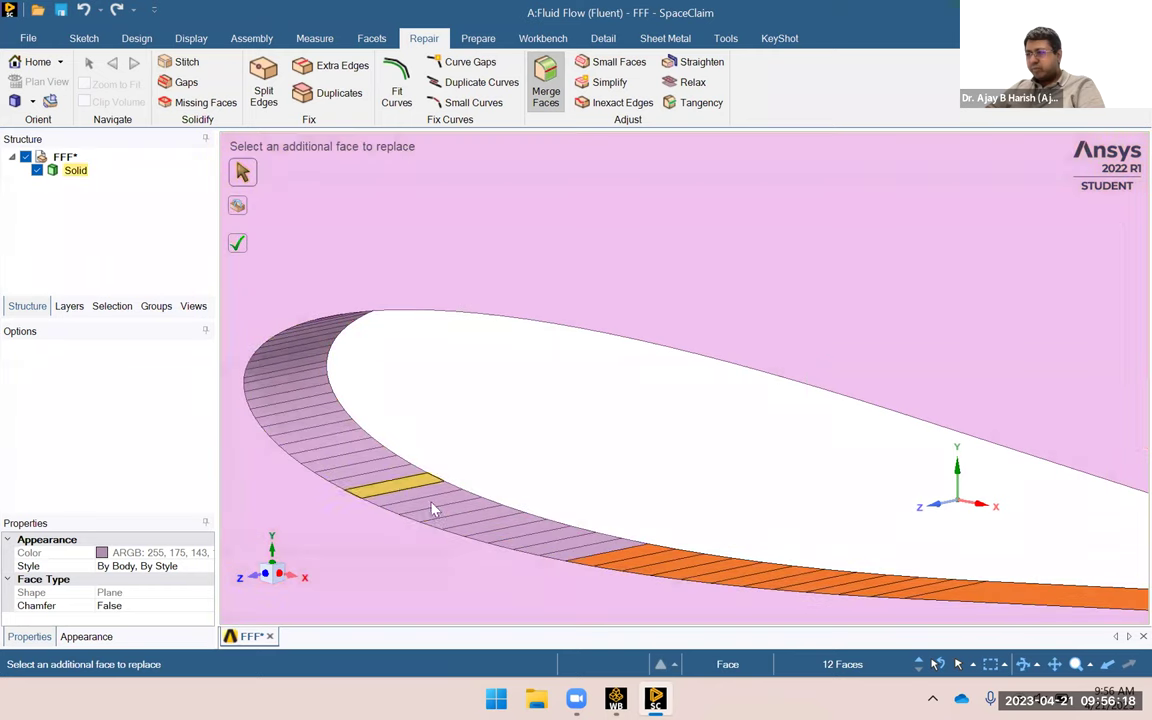
drag(235, 333, 597, 711)
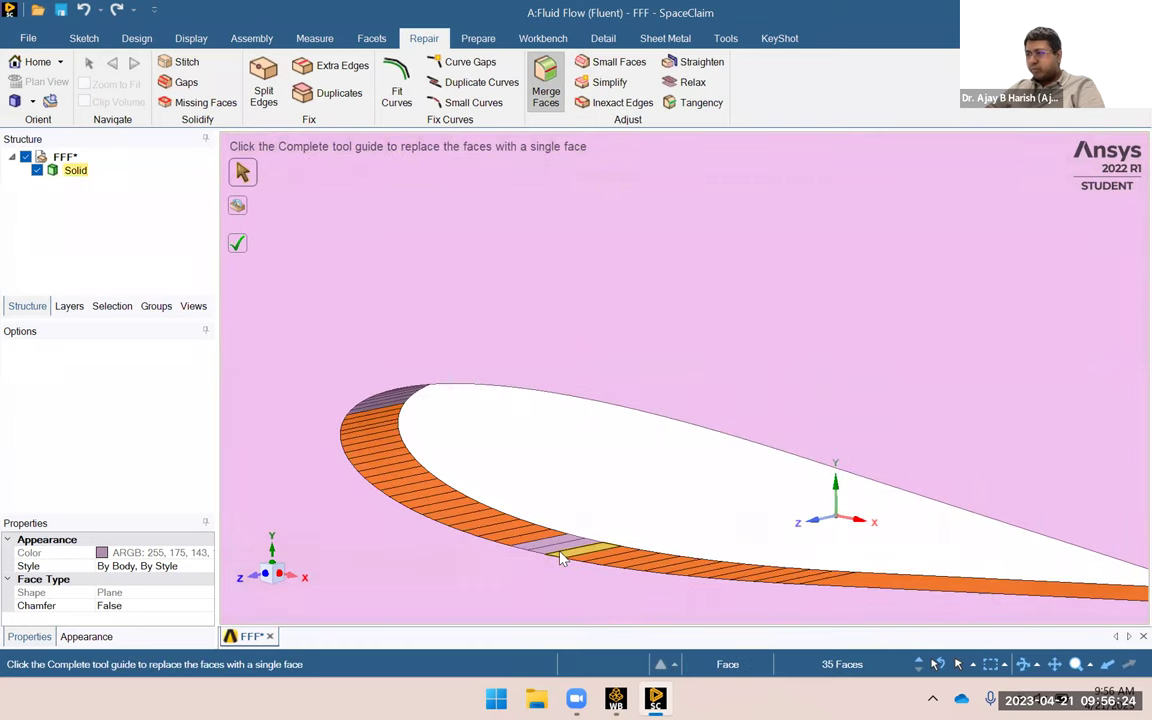
drag(523, 488, 632, 601)
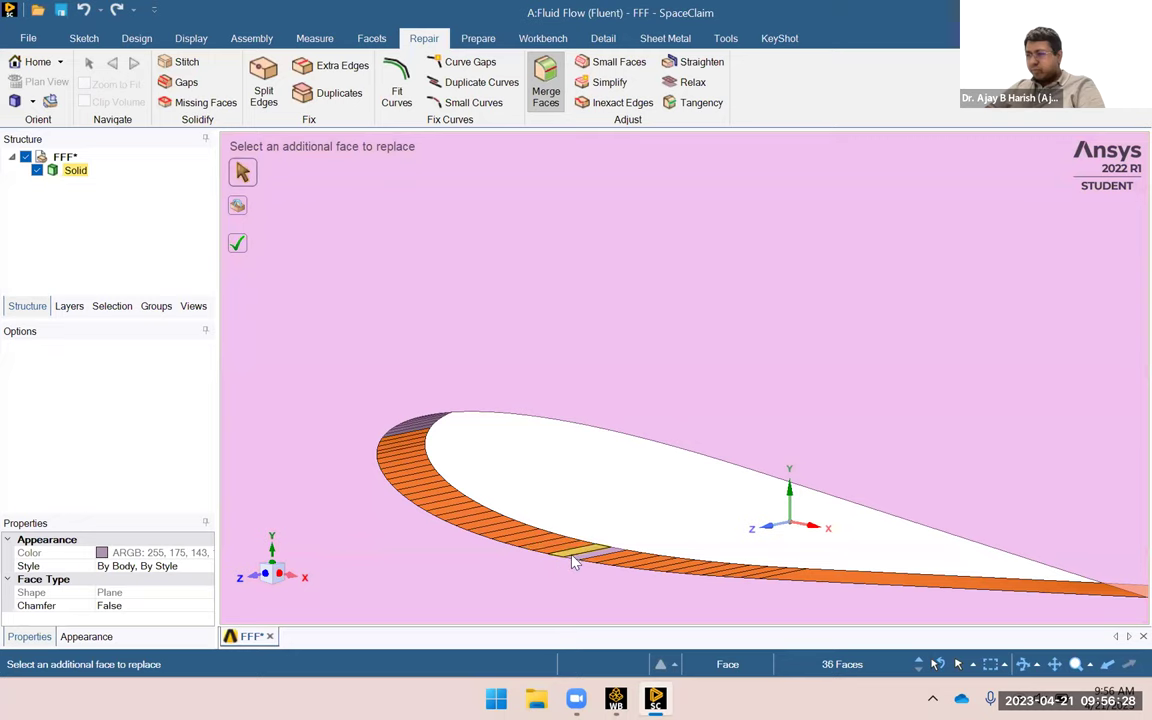
click(670, 572)
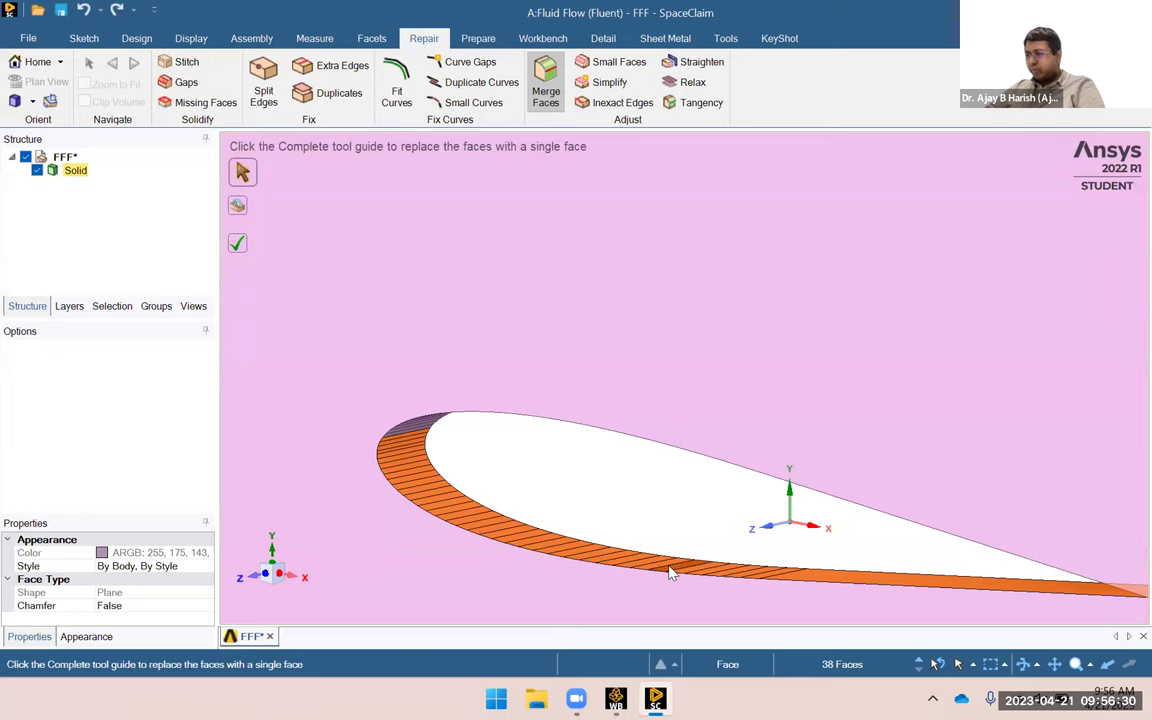
click(758, 573)
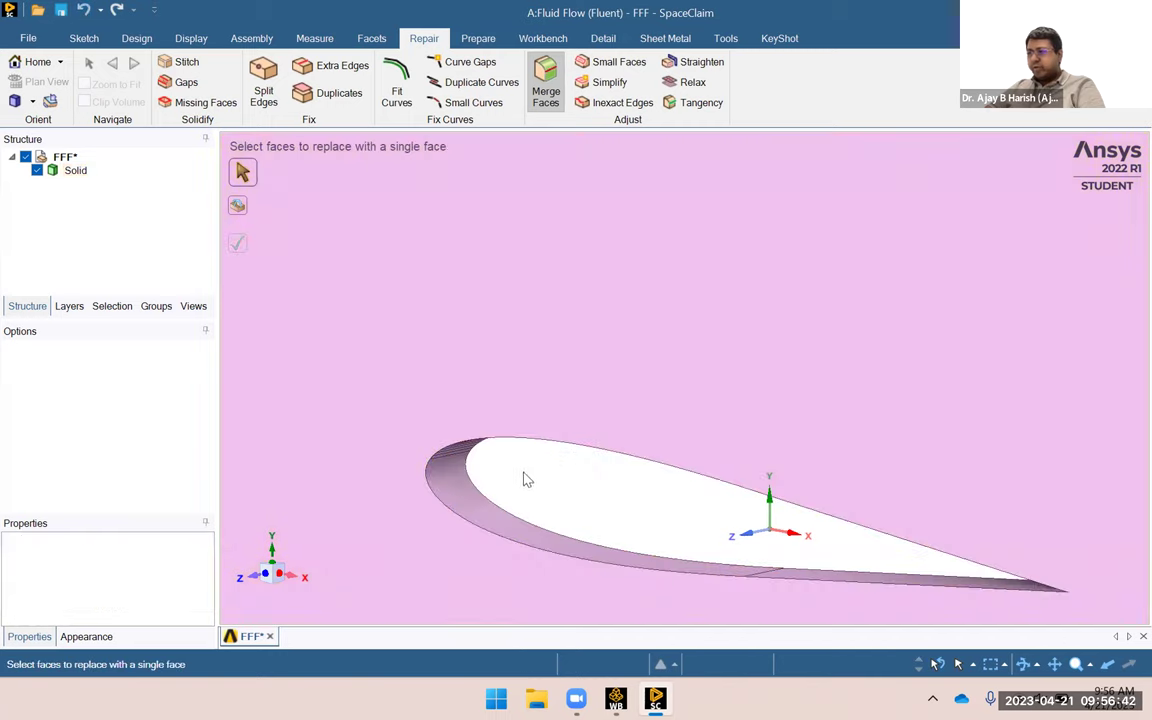
Try to merge the upper-surface strip faces of the aerofoil cut-out together with the long trailing face into one face.
mouse_move(524, 480)
middle_down()
mouse_move(560, 363)
mouse_move(577, 375)
mouse_move(543, 424)
mouse_move(568, 405)
mouse_move(607, 422)
middle_up()
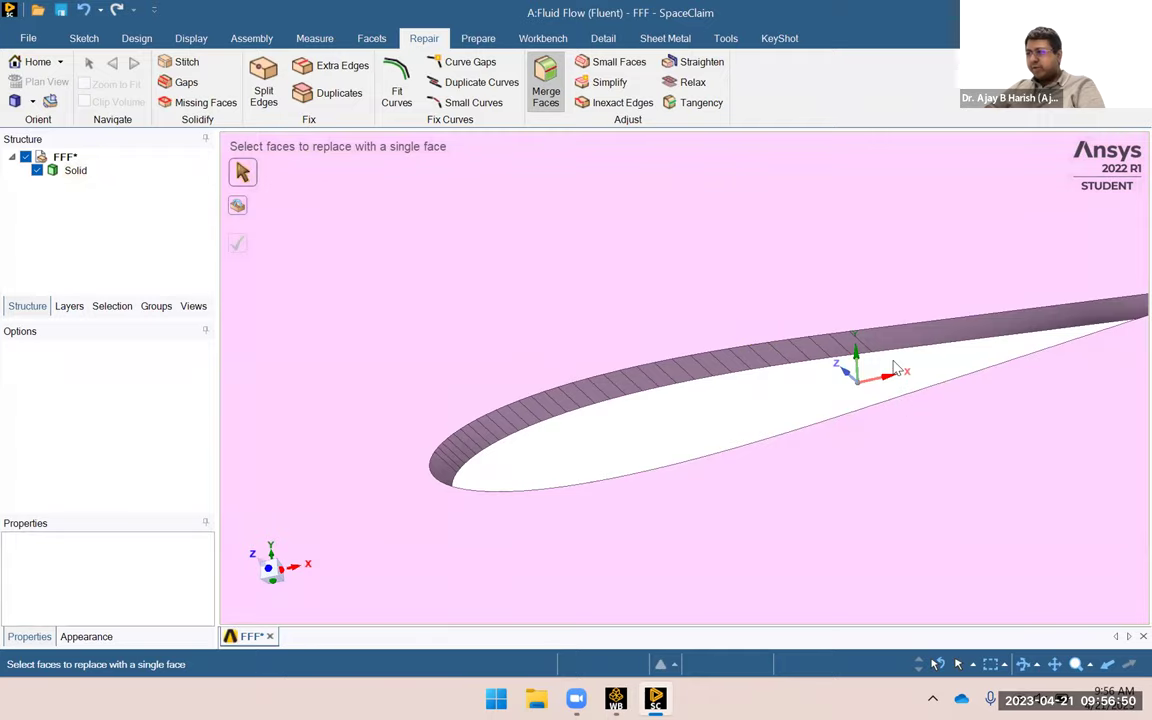
drag(892, 360, 417, 476)
click(489, 301)
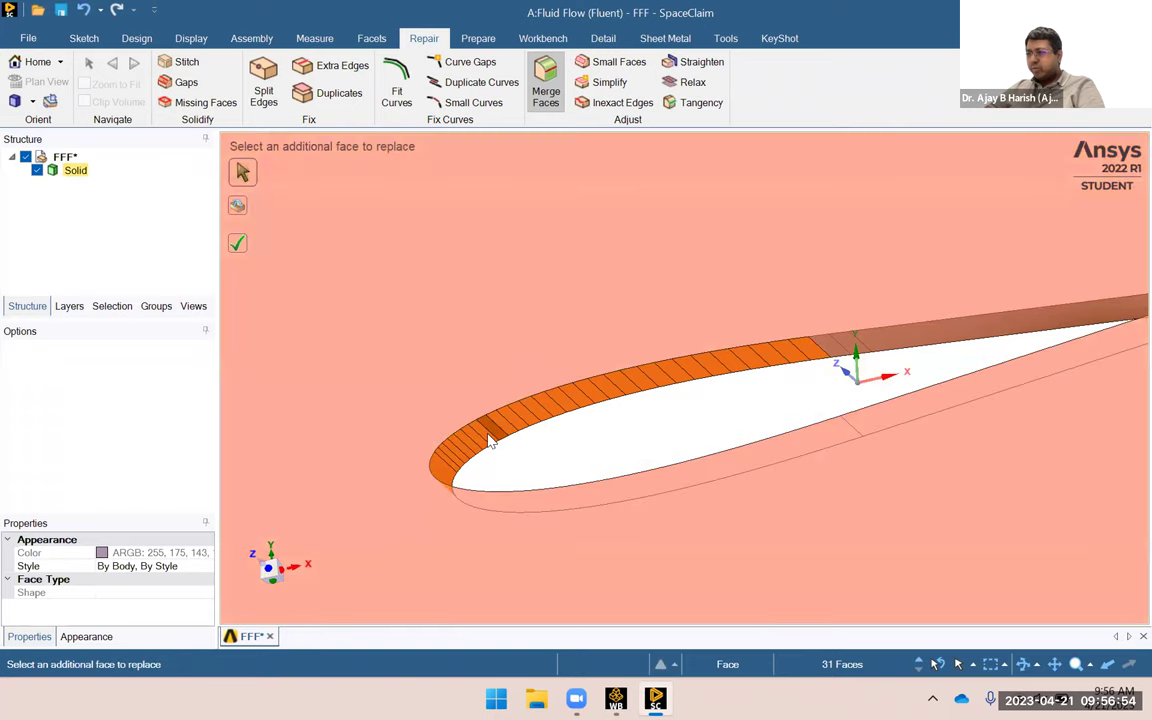
click(446, 479)
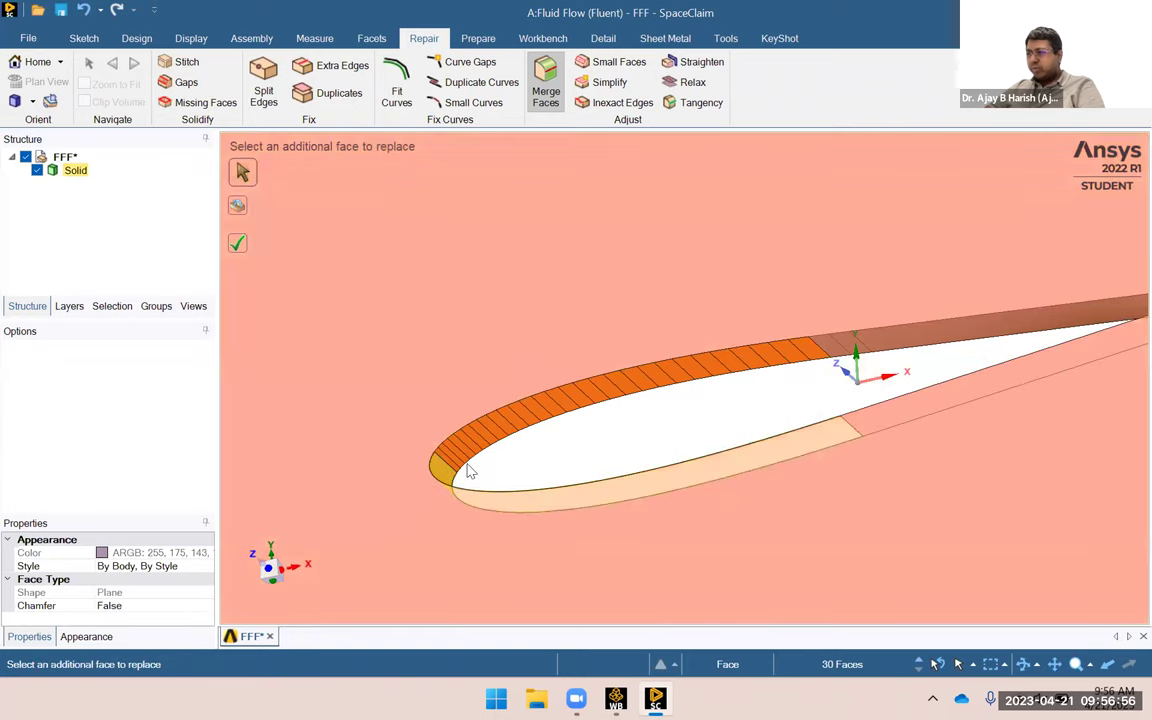
click(836, 341)
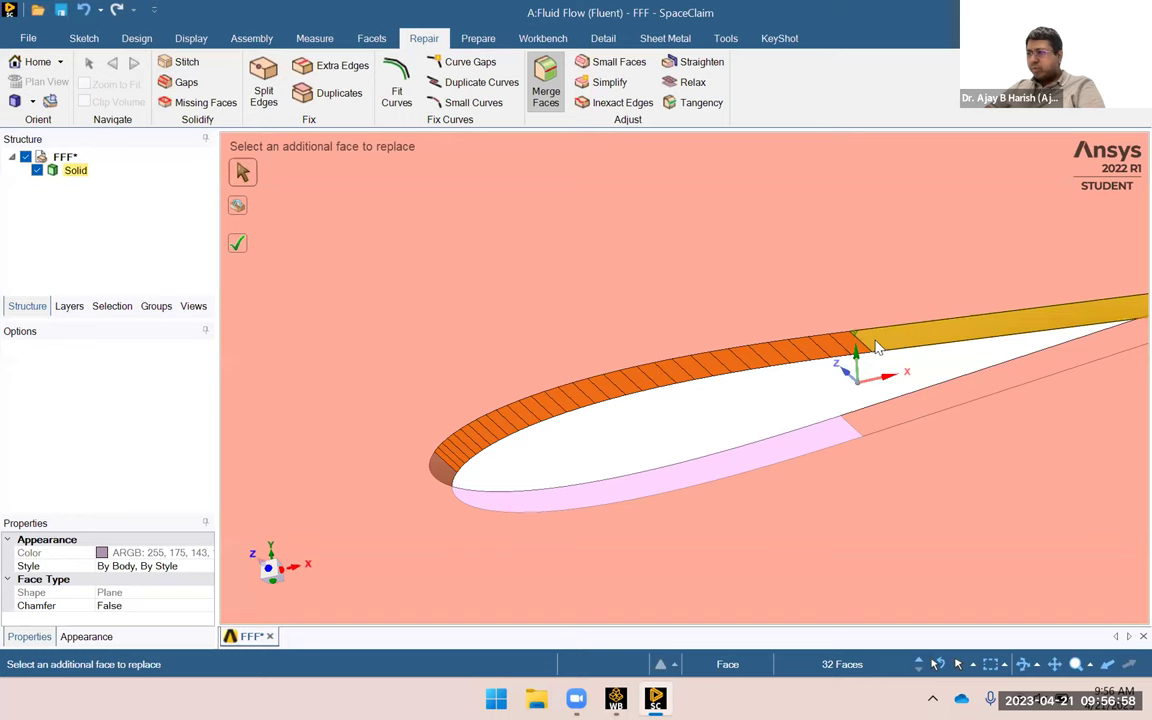
click(876, 346)
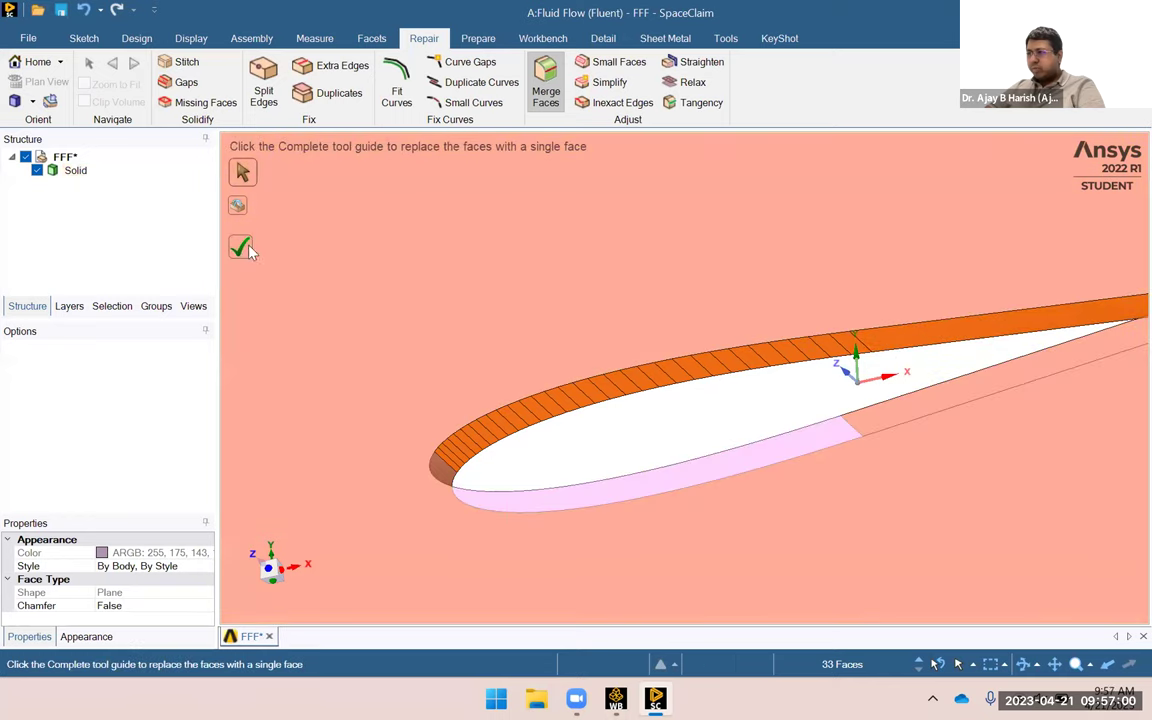
click(329, 240)
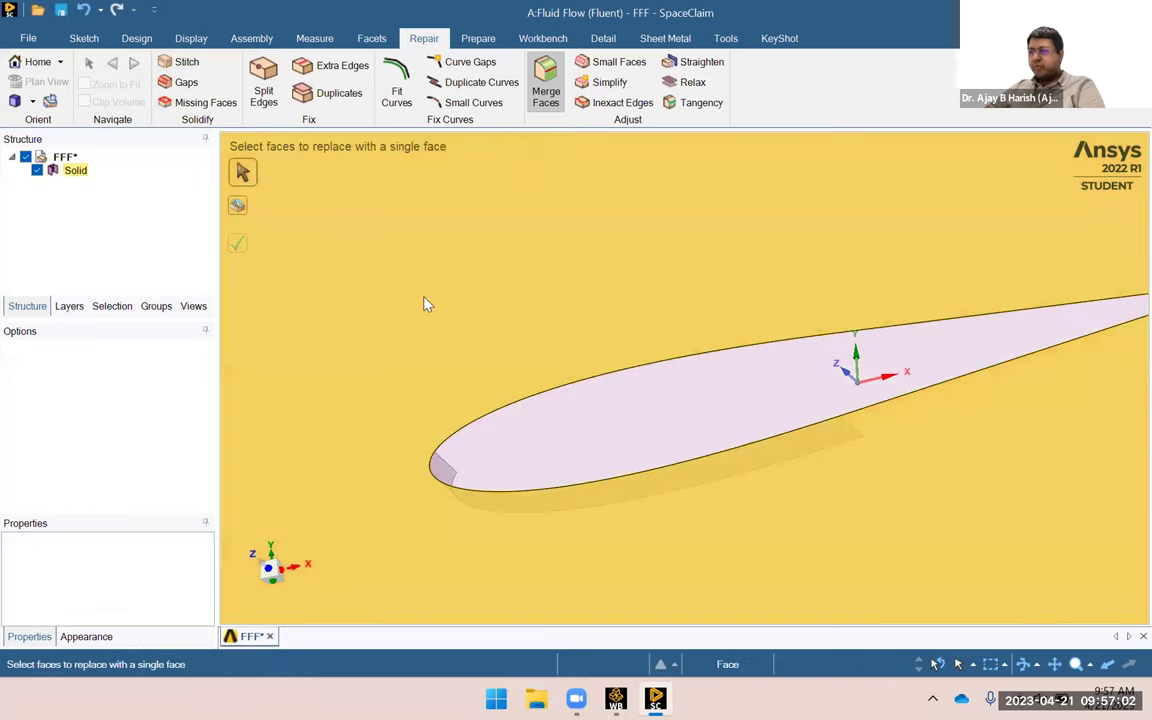
Inspect the aerofoil cut-out from both ends and undo the last merge of its upper-surface faces.
middle_drag(502, 408, 522, 522)
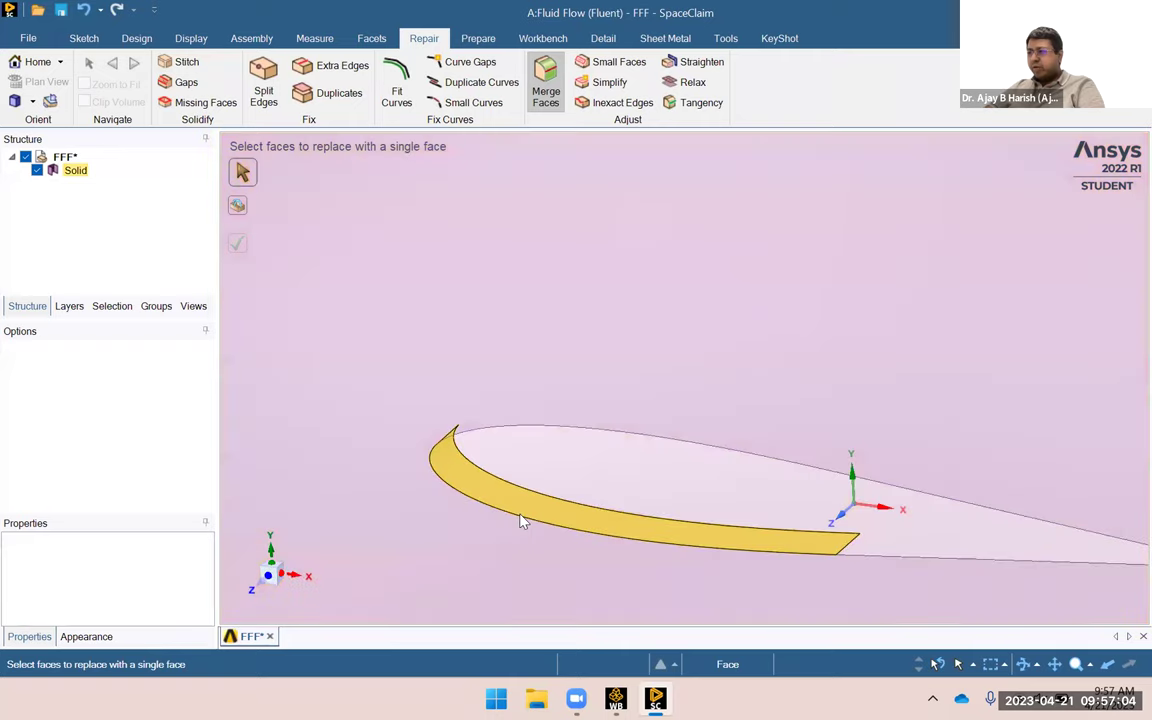
click(845, 544)
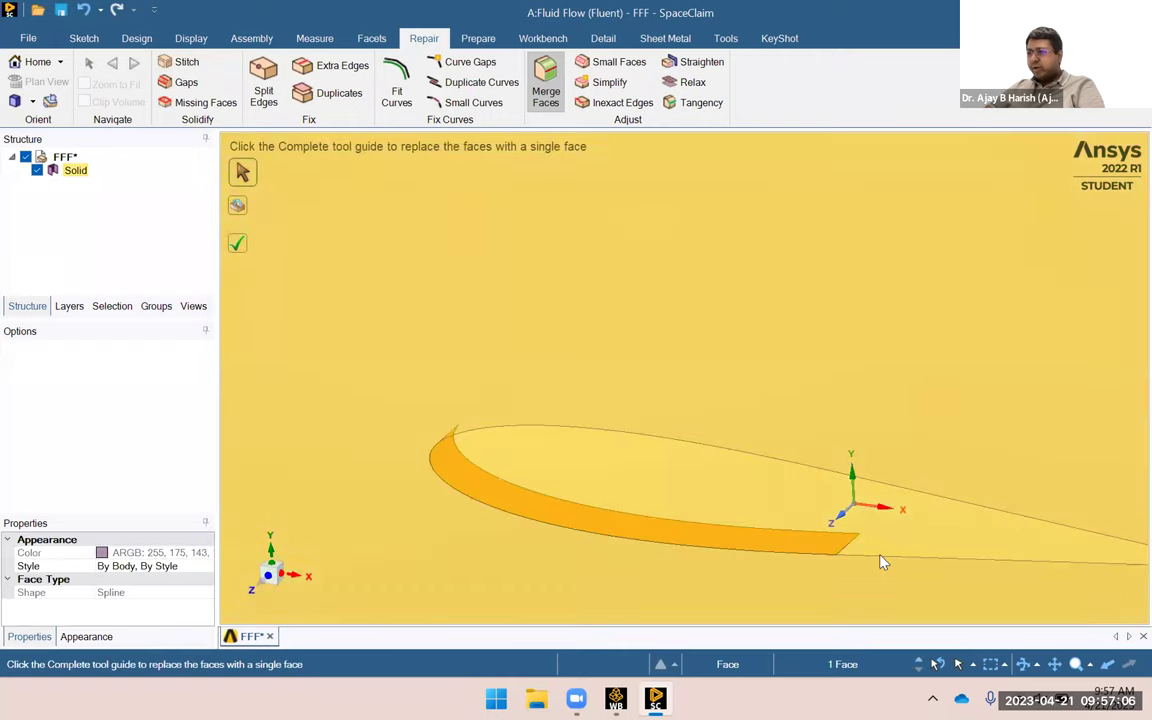
click(895, 555)
click(897, 554)
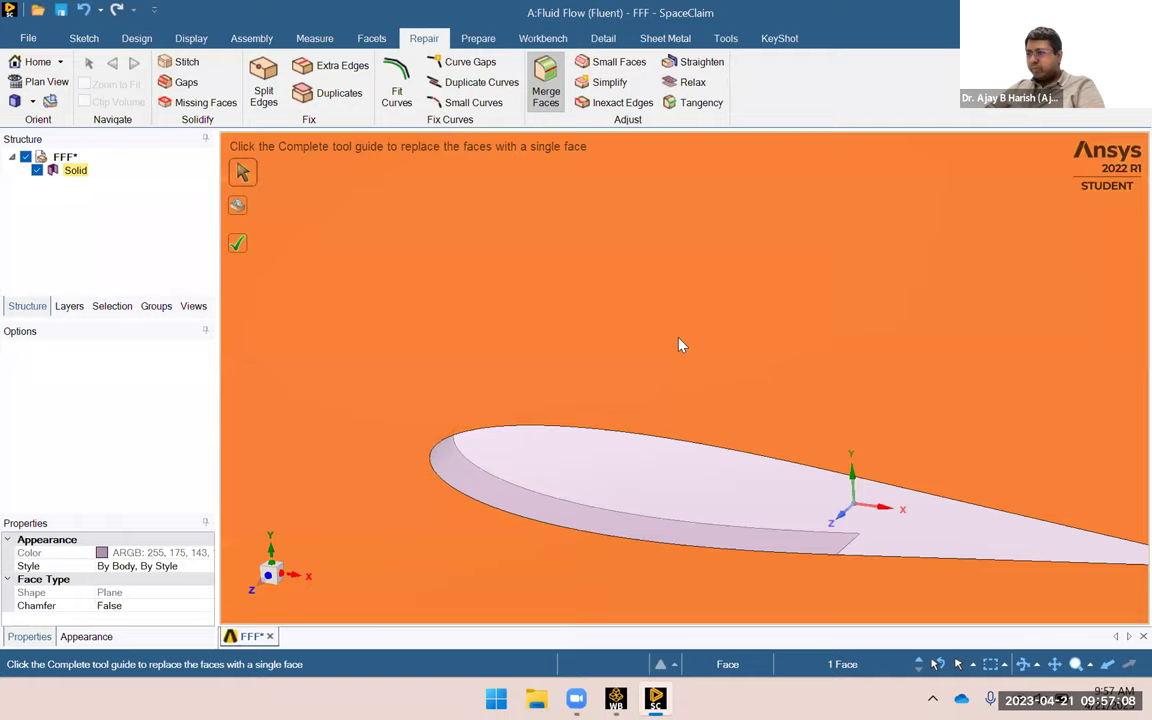
mouse_move(636, 432)
middle_down()
mouse_move(504, 327)
mouse_move(468, 350)
mouse_move(465, 394)
mouse_move(475, 392)
middle_up()
middle_drag(554, 378, 632, 367)
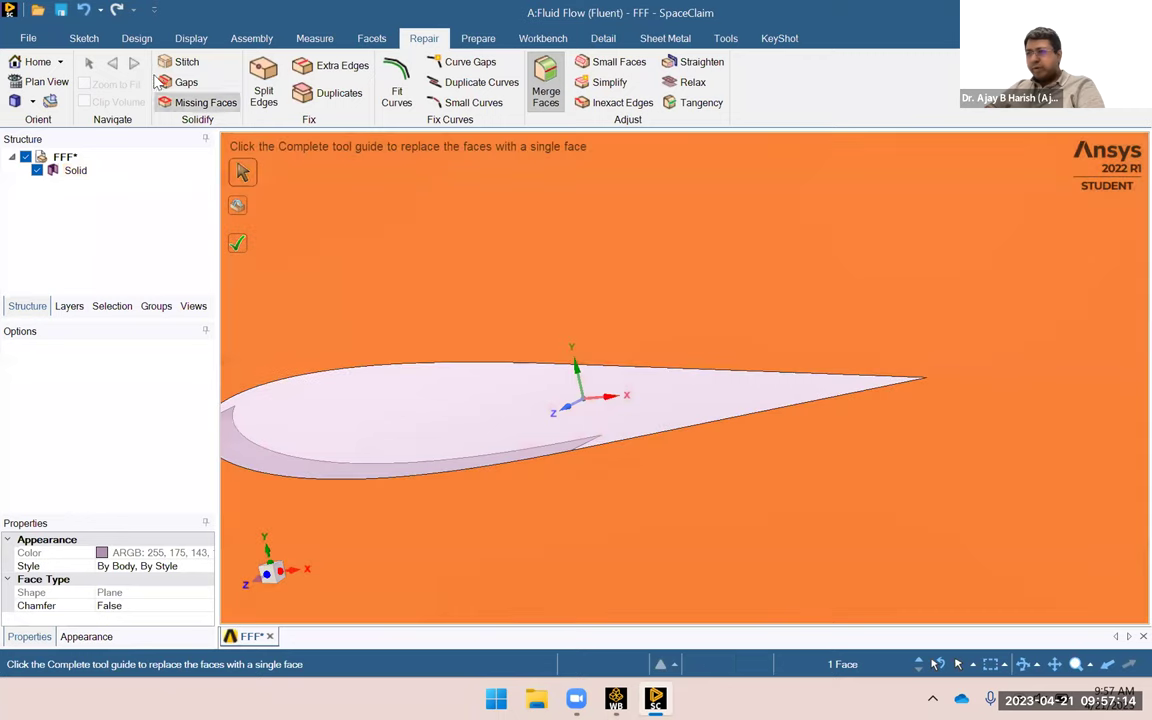
click(84, 9)
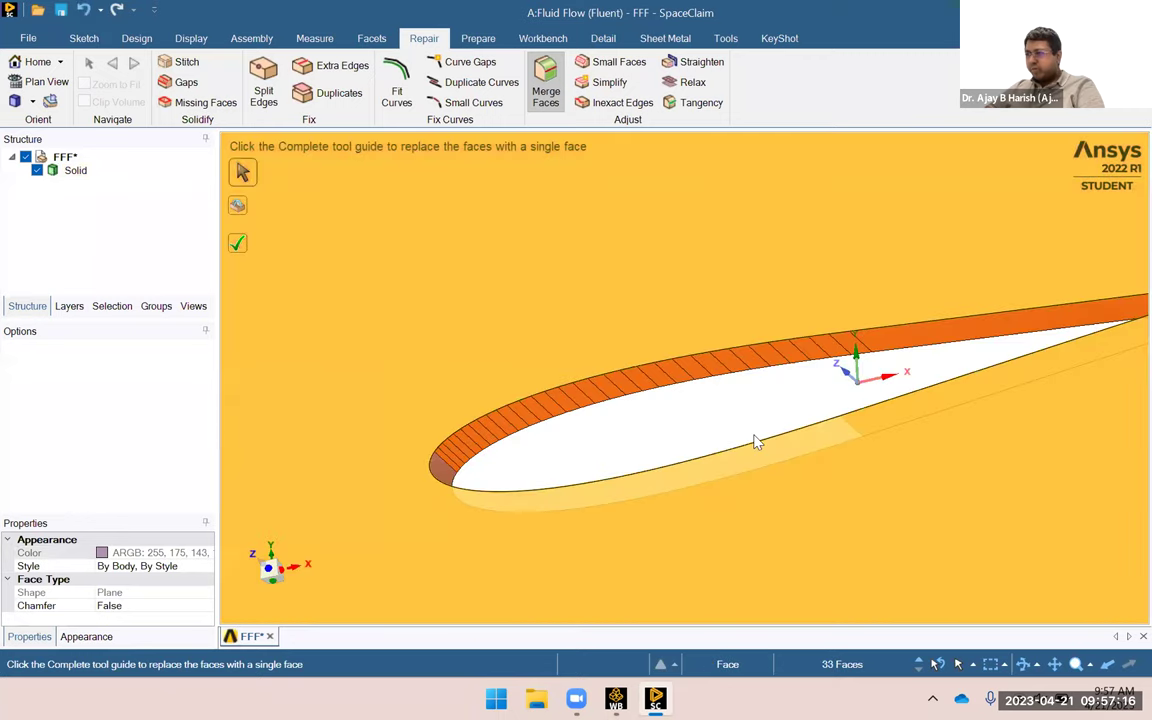
Merge the curved lower-surface face of the aerofoil cut-out with its adjoining long trailing face.
key(Return)
middle_drag(728, 402, 764, 522)
click(855, 500)
click(855, 498)
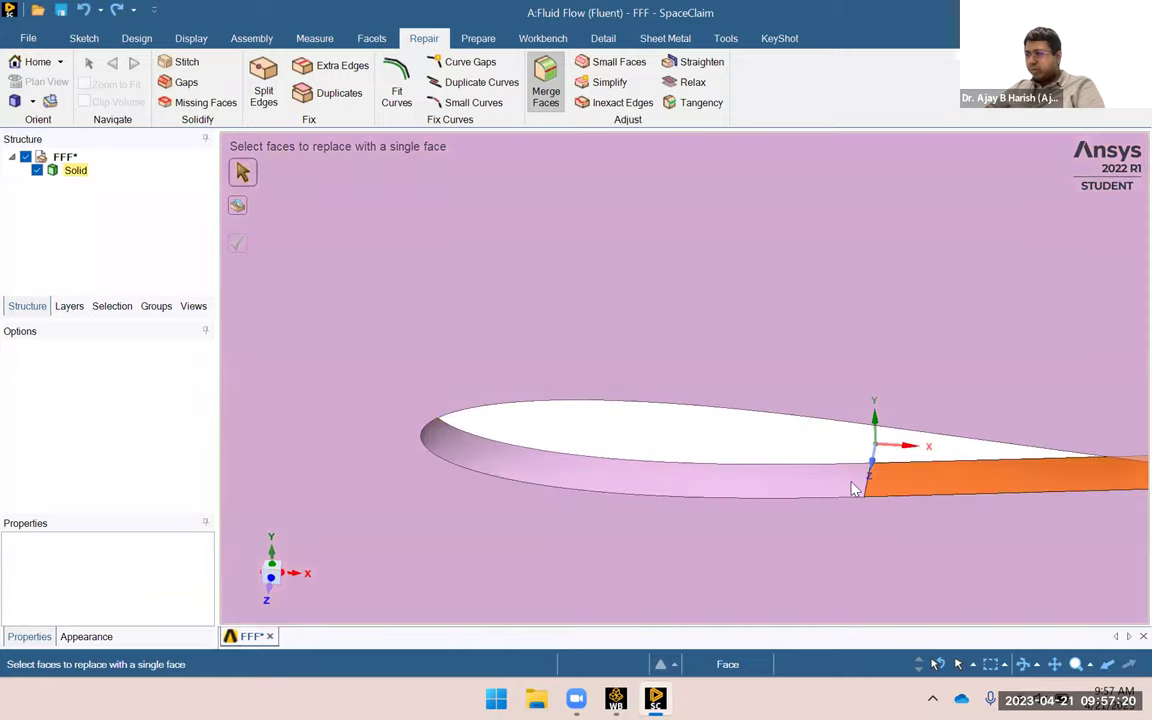
click(797, 489)
click(240, 247)
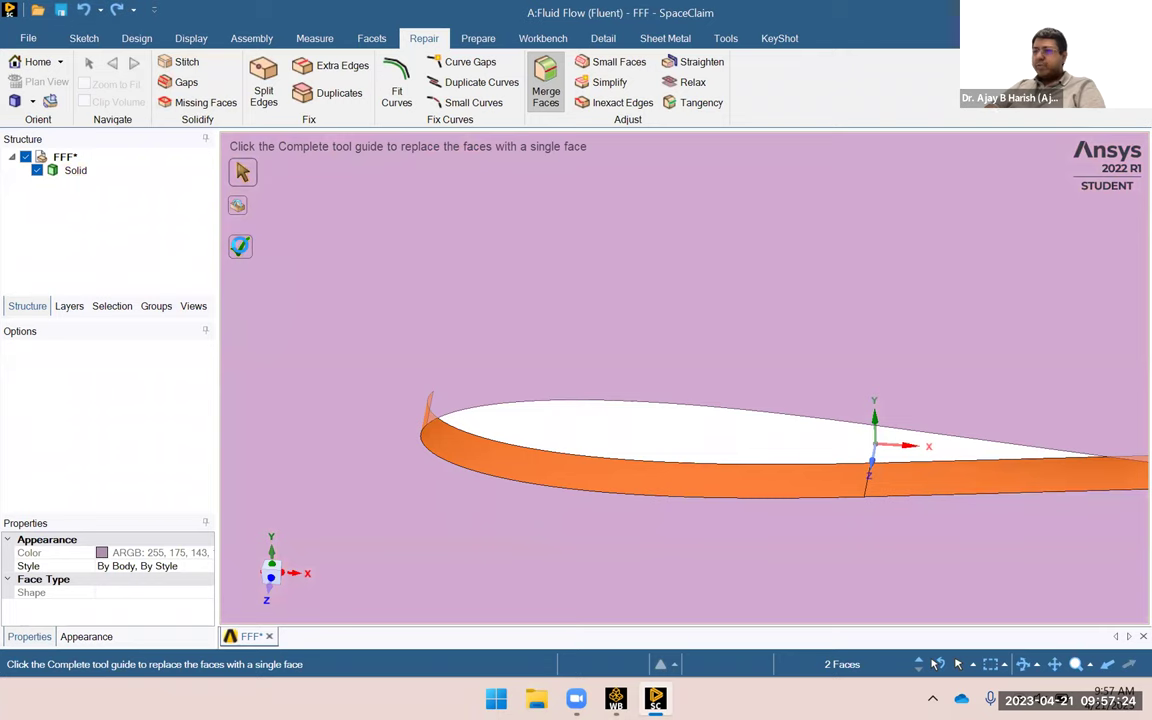
click(240, 247)
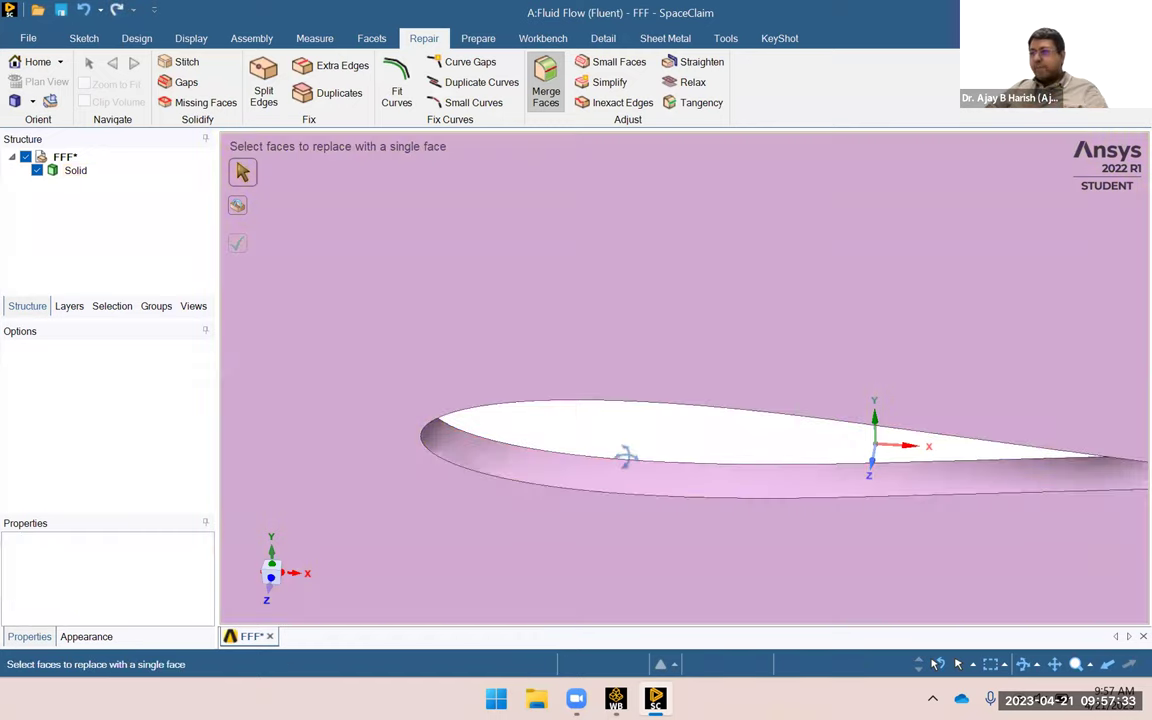
Merge the upper-surface strip faces of the aerofoil cut-out and the adjoining long trailing face into a single face.
mouse_move(625, 458)
middle_down()
mouse_move(584, 364)
mouse_move(594, 321)
mouse_move(587, 350)
mouse_move(528, 320)
middle_up()
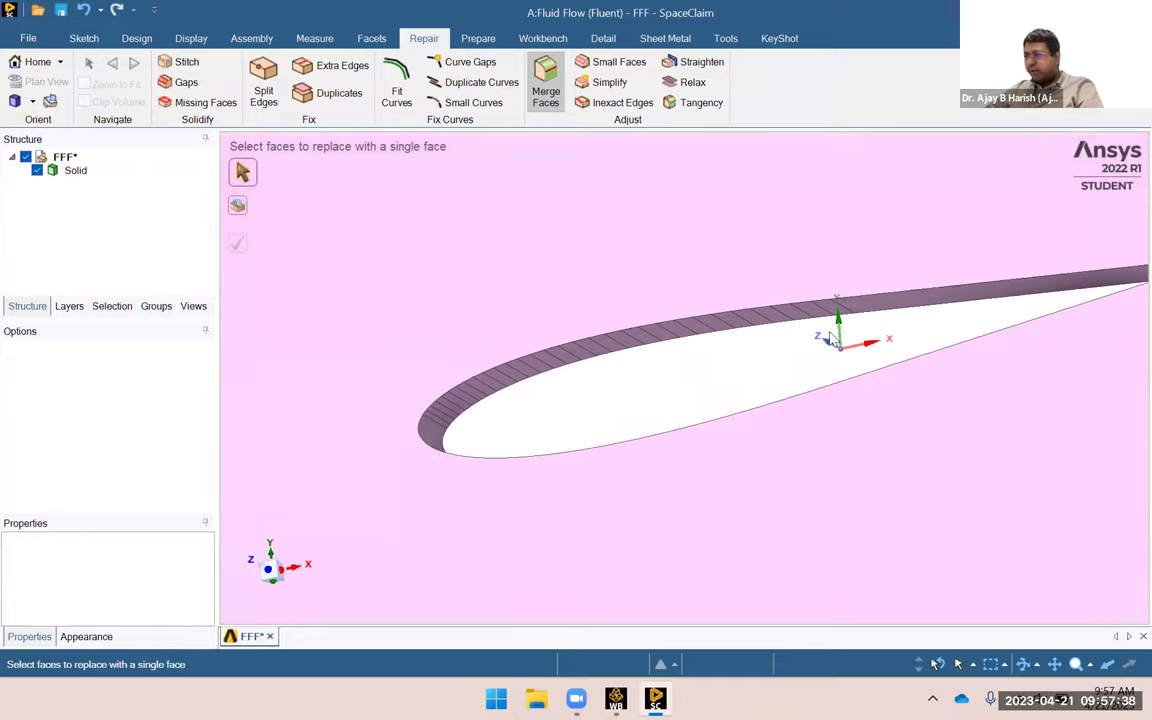
drag(864, 328, 508, 272)
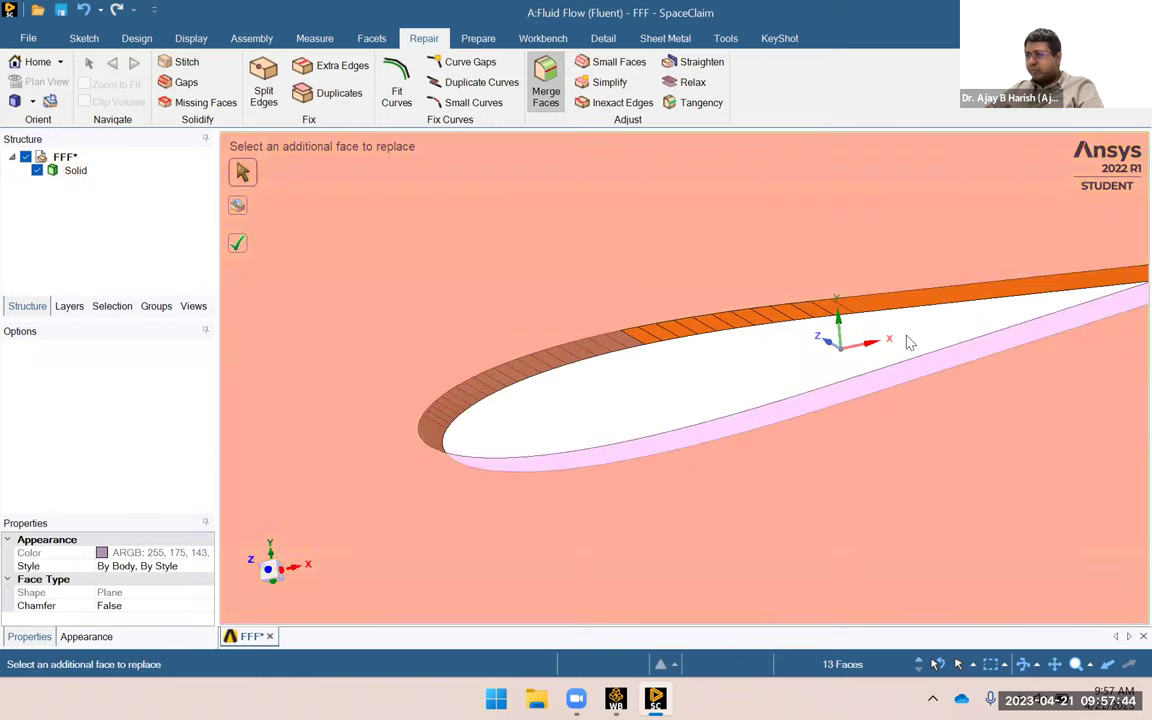
ctrl+click(900, 292)
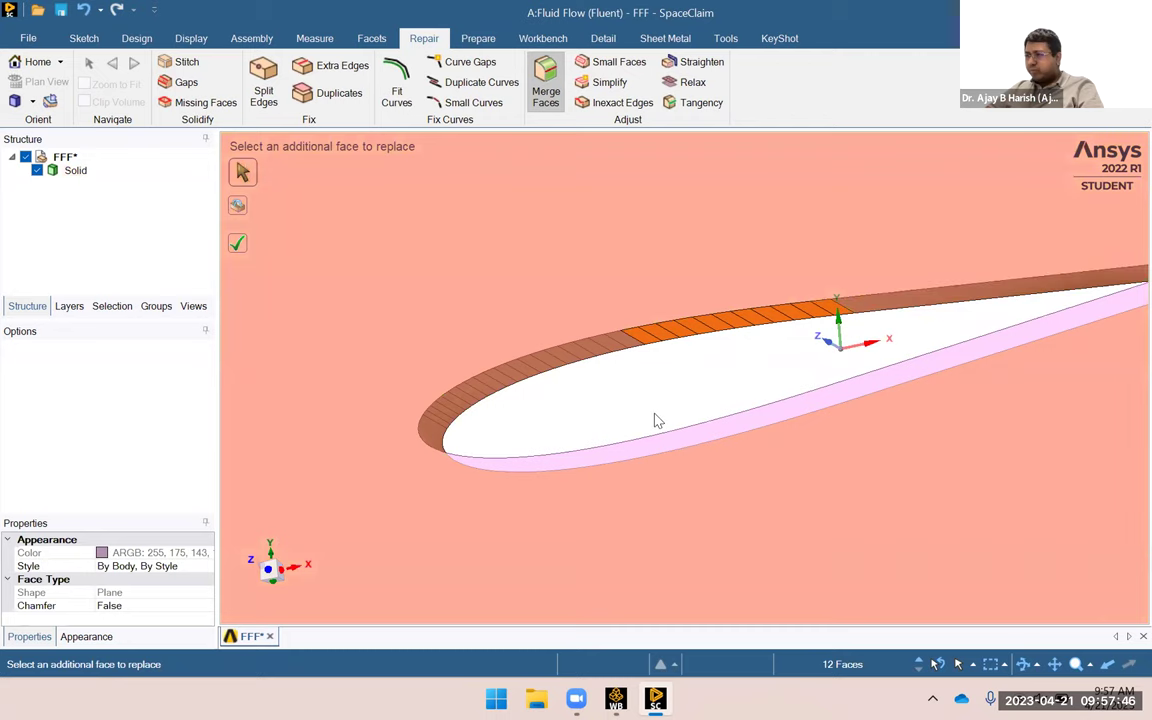
drag(672, 405, 517, 358)
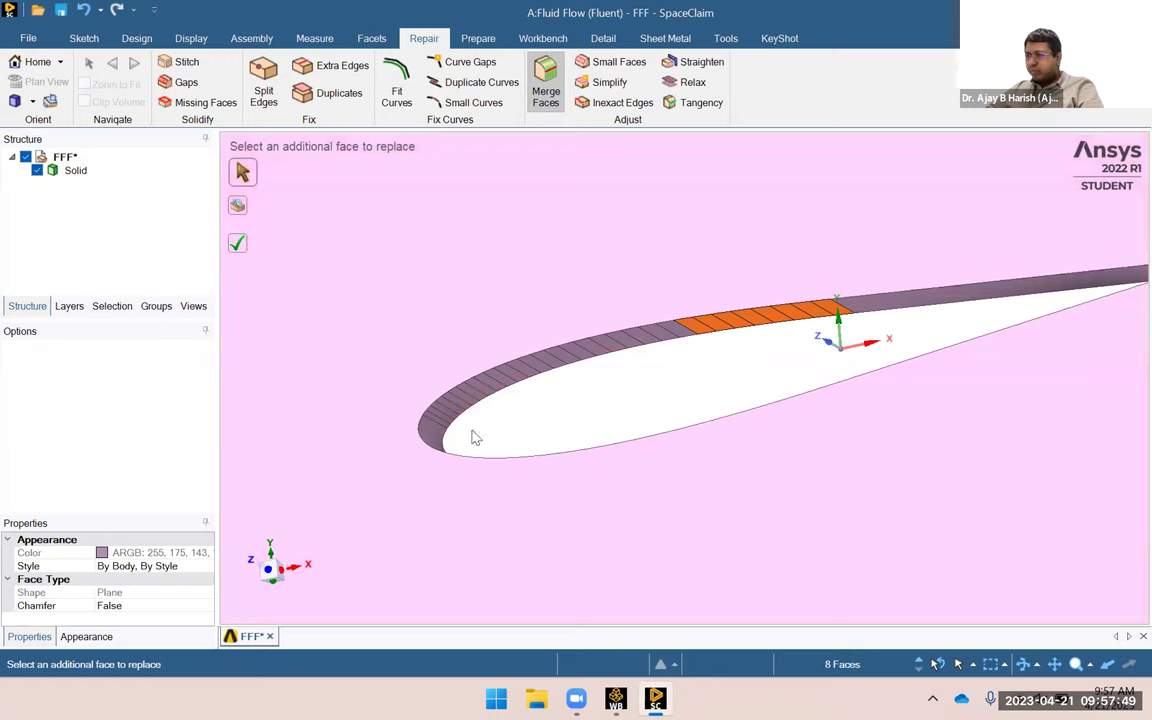
click(404, 380)
drag(363, 279, 745, 452)
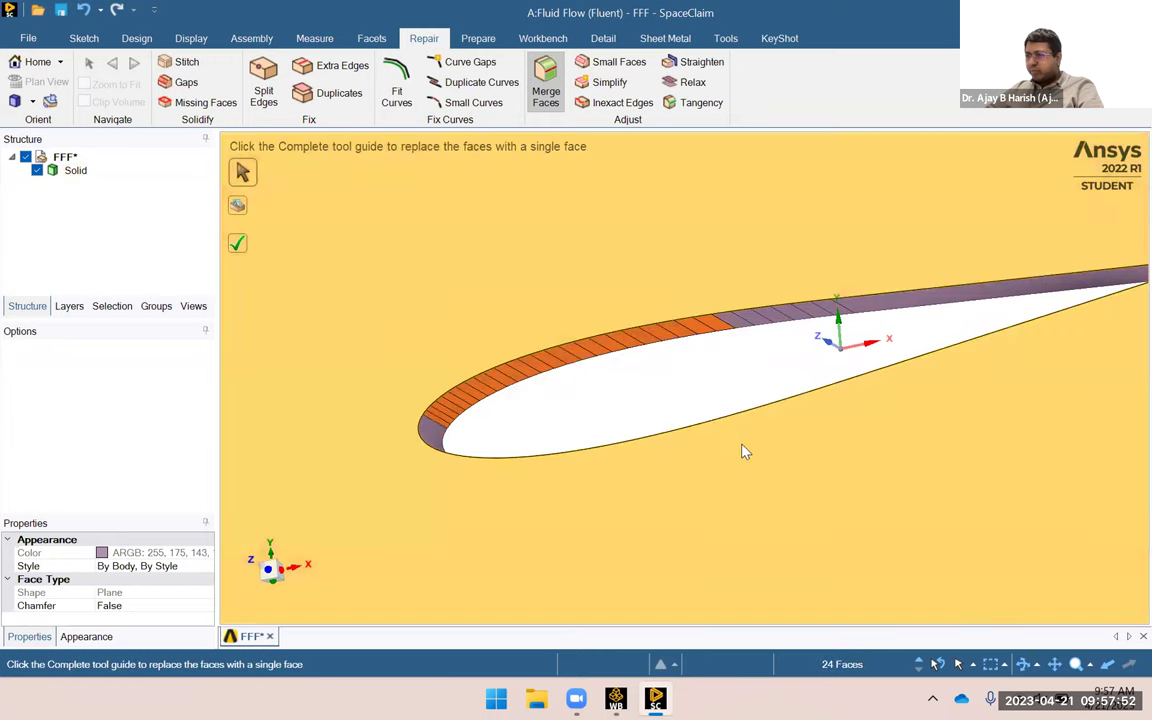
drag(689, 252, 840, 369)
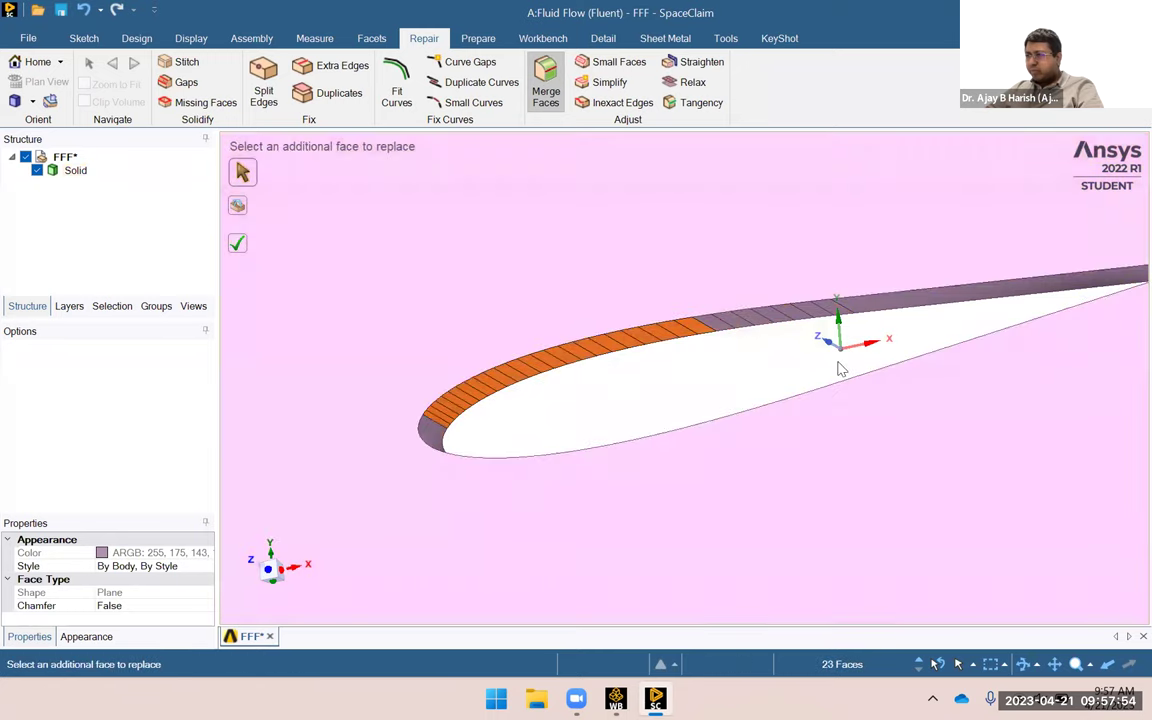
ctrl+click(730, 324)
ctrl+click(753, 316)
ctrl+click(792, 309)
ctrl+click(835, 308)
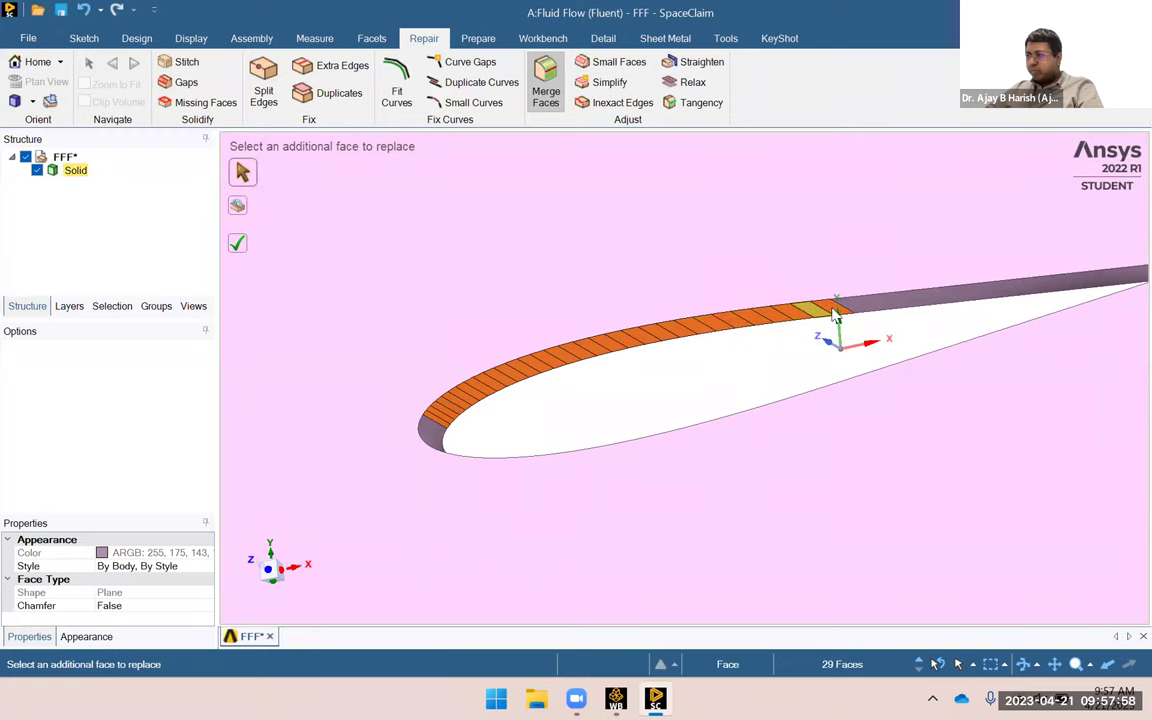
ctrl+click(874, 303)
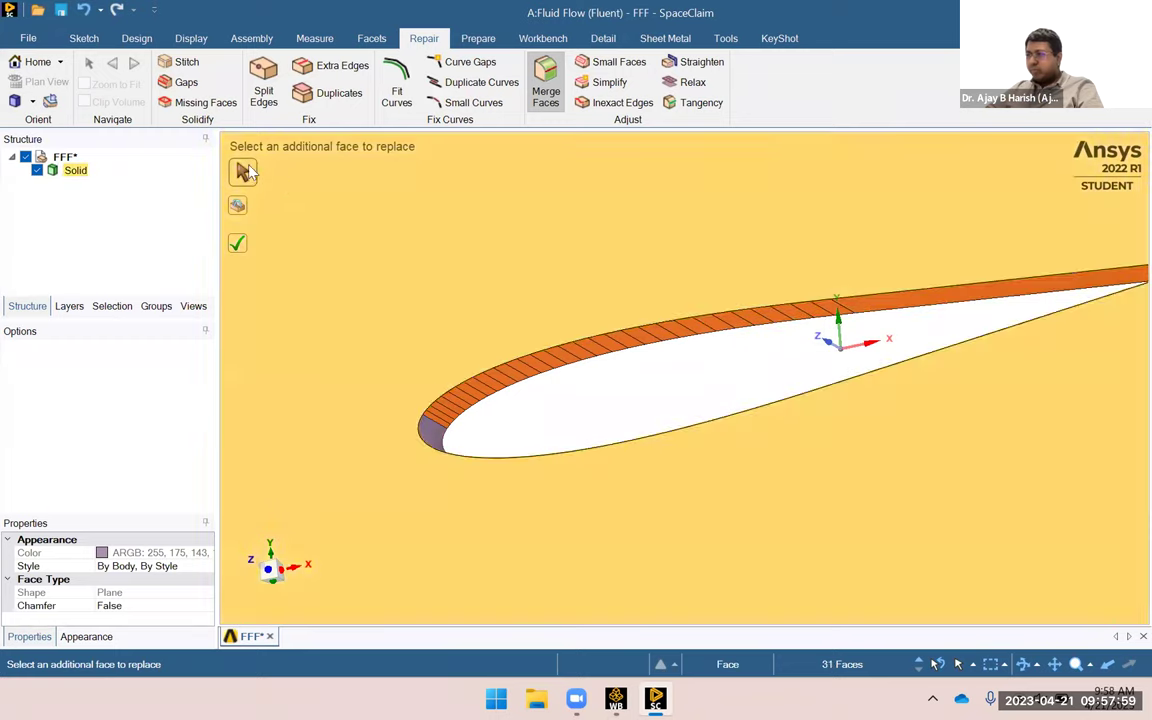
click(240, 244)
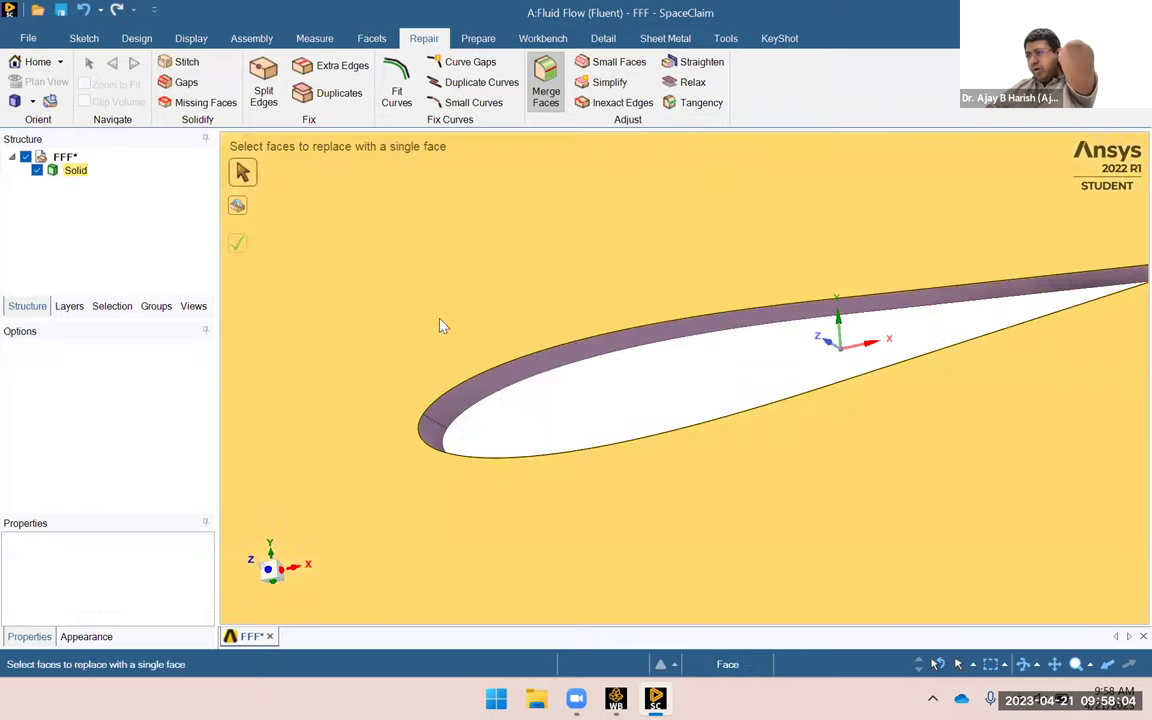
Inspect the merged upper and lower faces of the aerofoil cut-out, particularly where they meet at the leading edge.
click(590, 360)
middle_drag(575, 440, 452, 407)
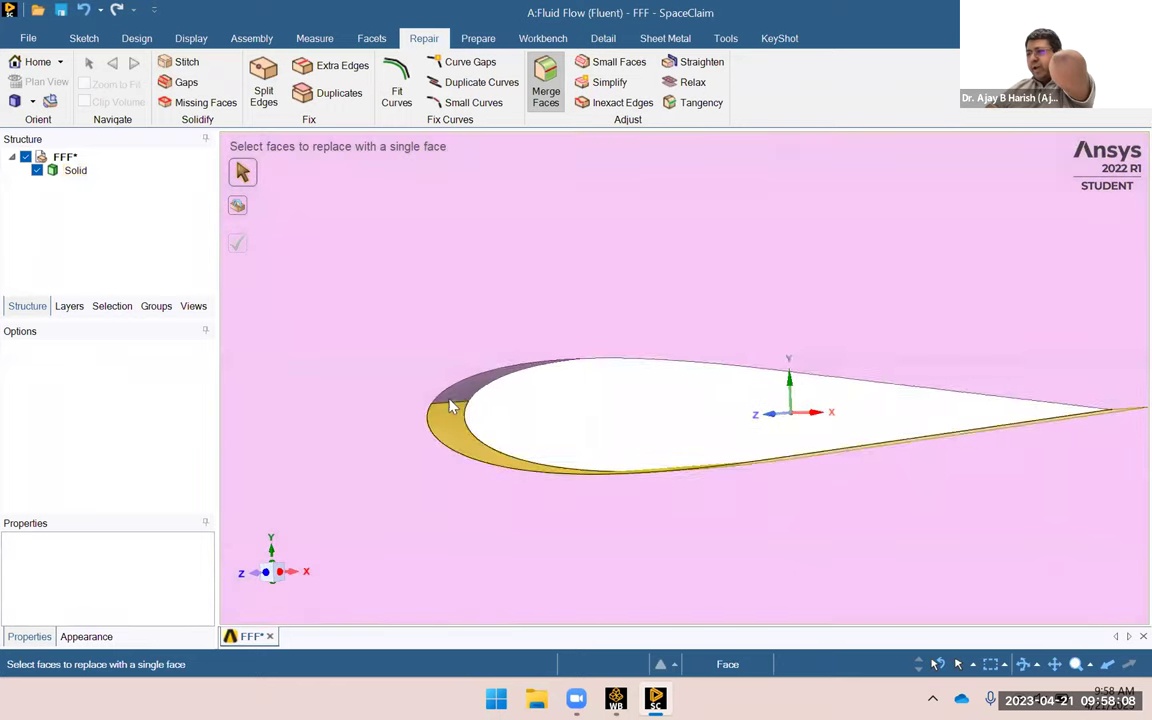
click(452, 411)
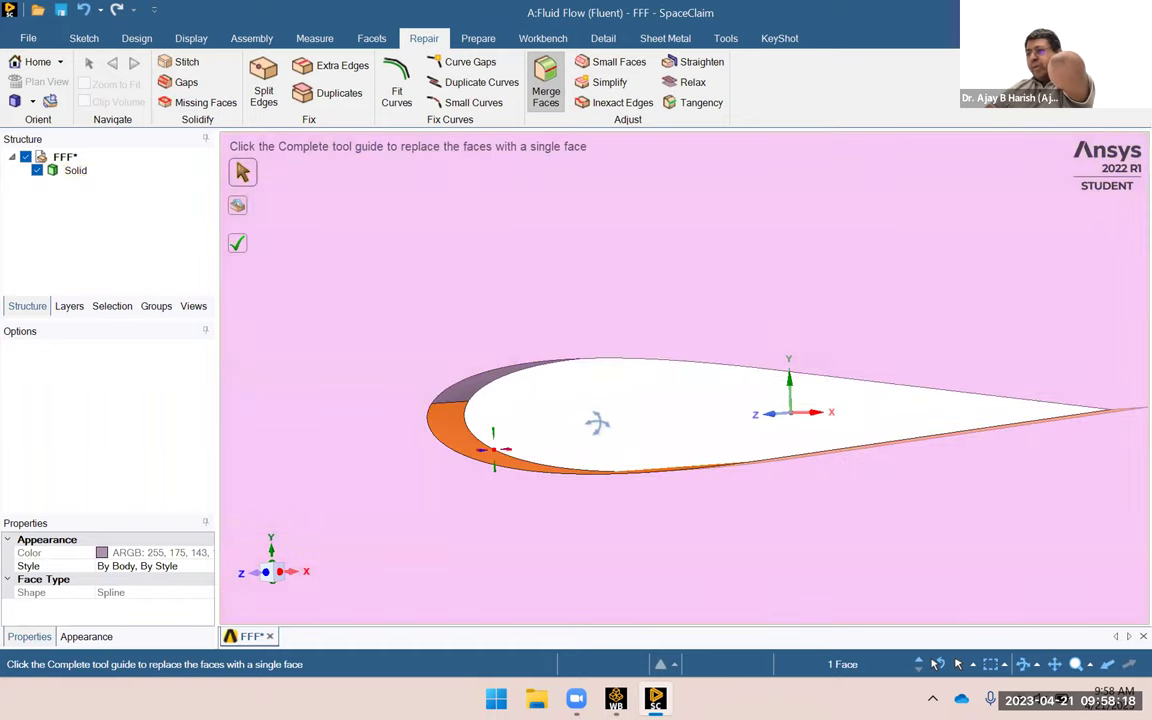
middle_drag(597, 422, 483, 432)
middle_drag(579, 403, 855, 227)
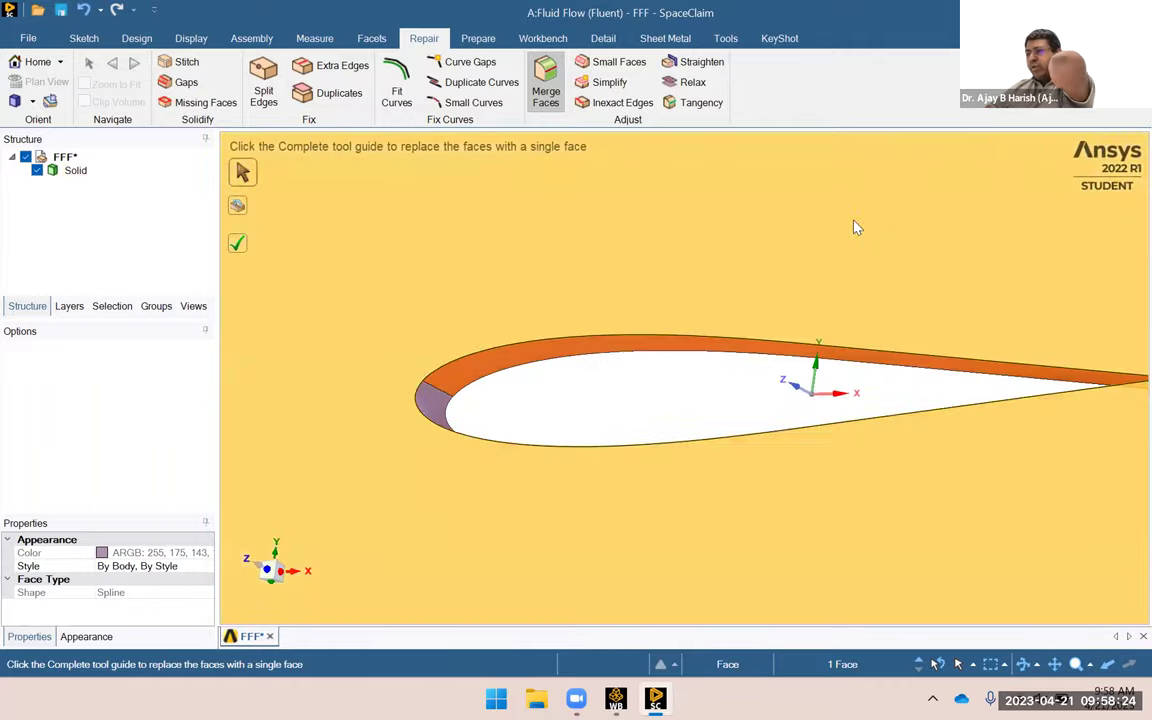
Save the geometry and close SpaceClaim, and from Workbench open the Mesh cell of the Fluid Flow (Fluent) system for editing.
key(ctrl+s)
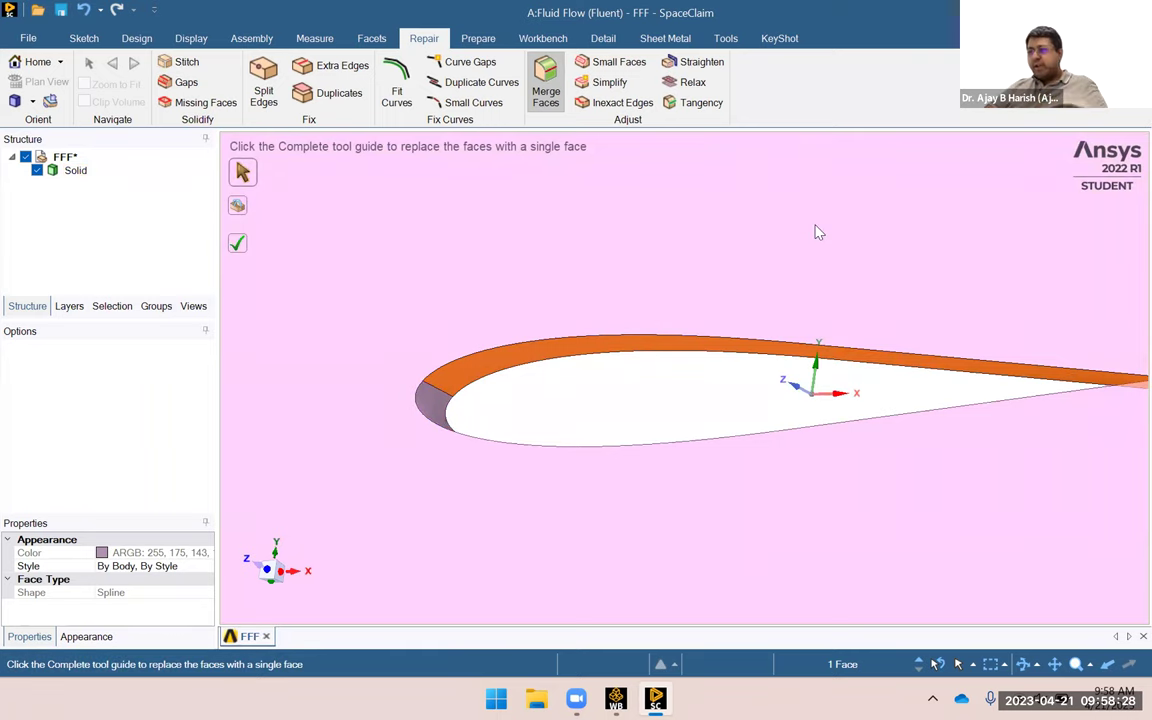
key(alt+F4)
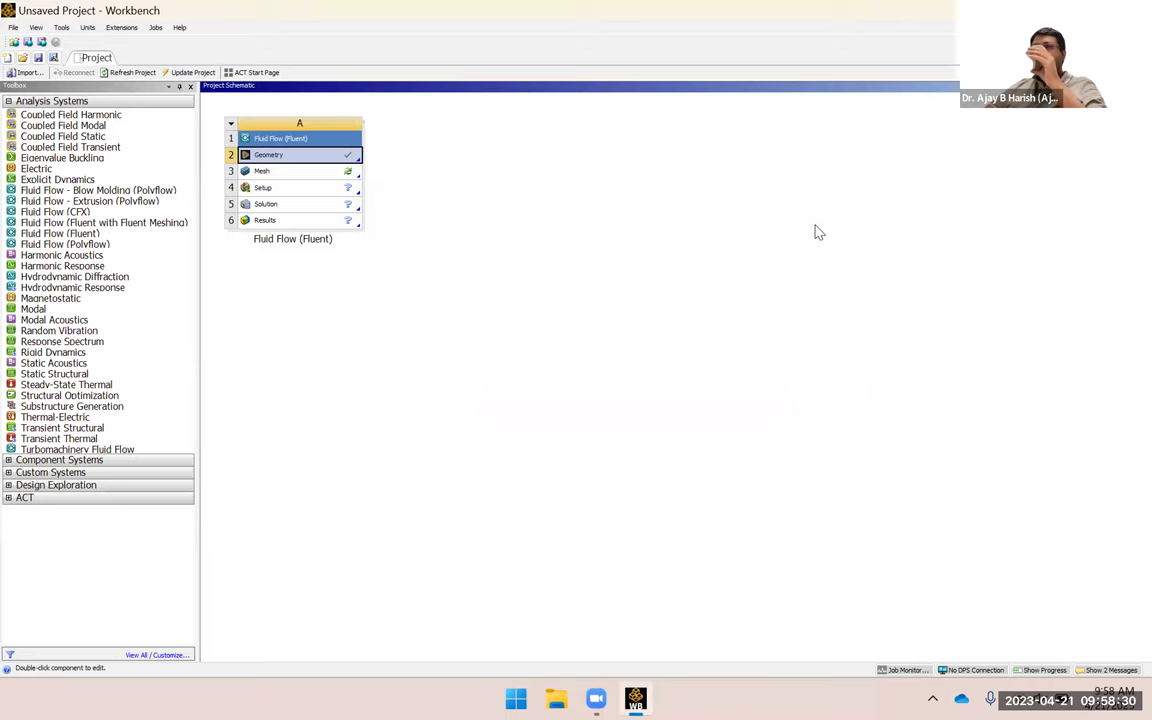
right_click(343, 158)
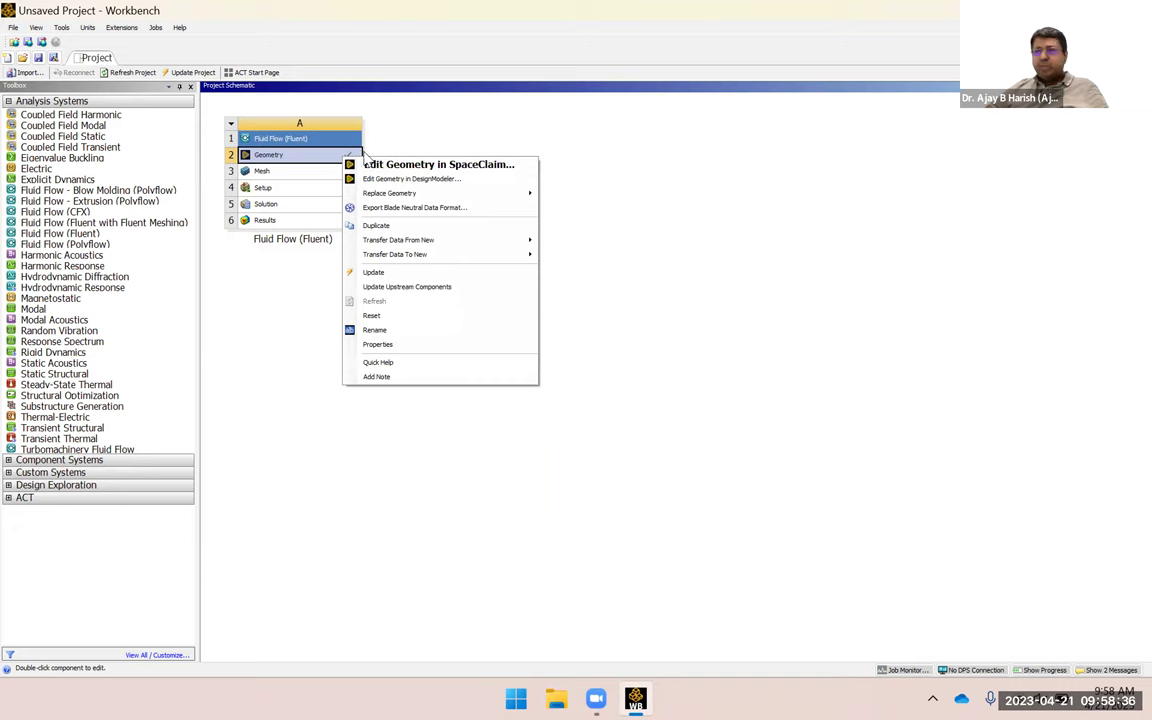
click(264, 172)
right_click(324, 181)
click(399, 187)
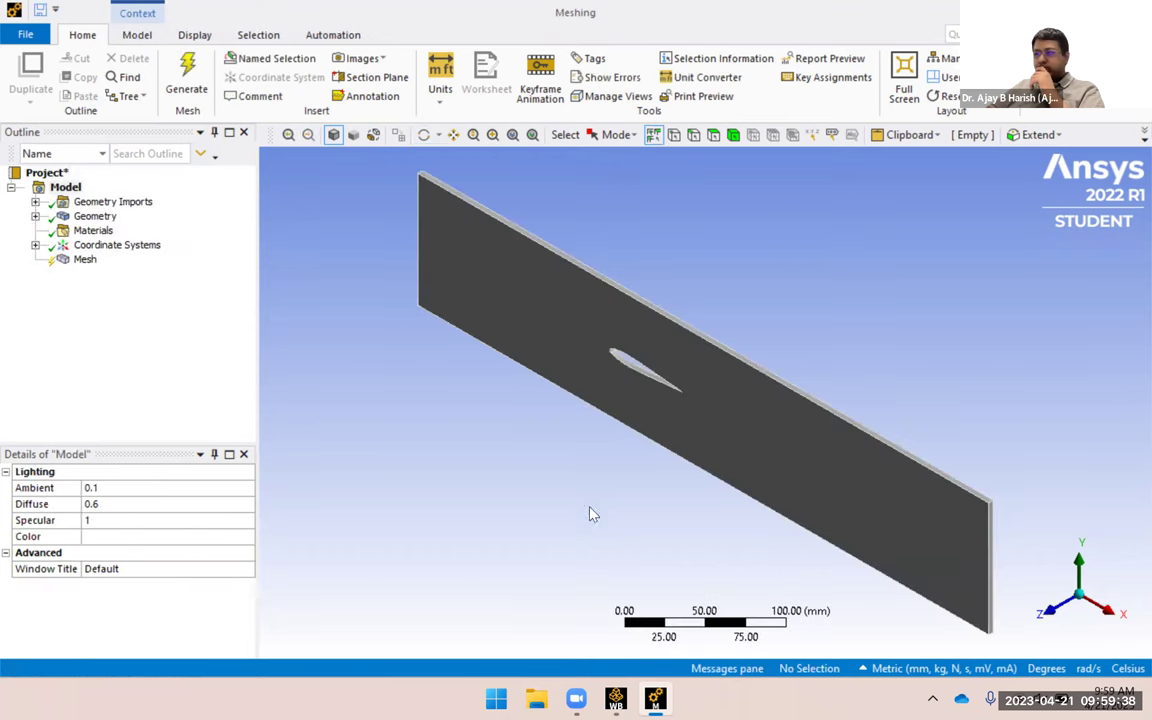
Set the Meshing unit system to Metric (mm, kg, N, s, mV, mA).
click(85, 260)
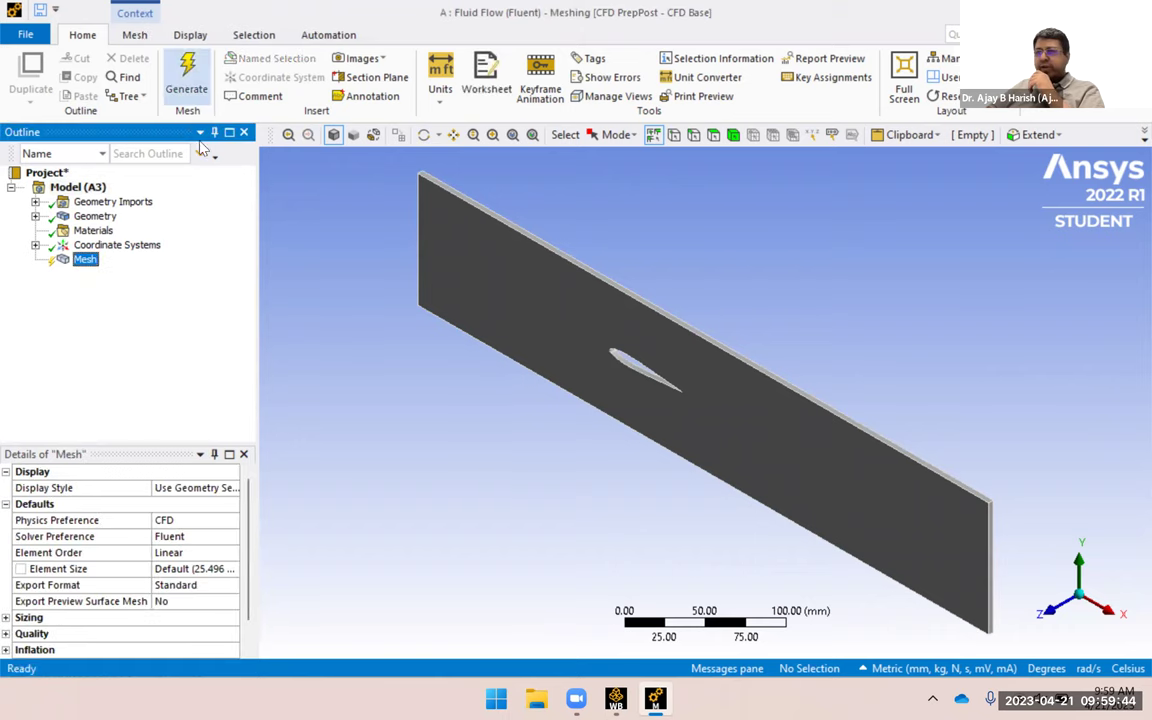
middle_drag(624, 508, 660, 478)
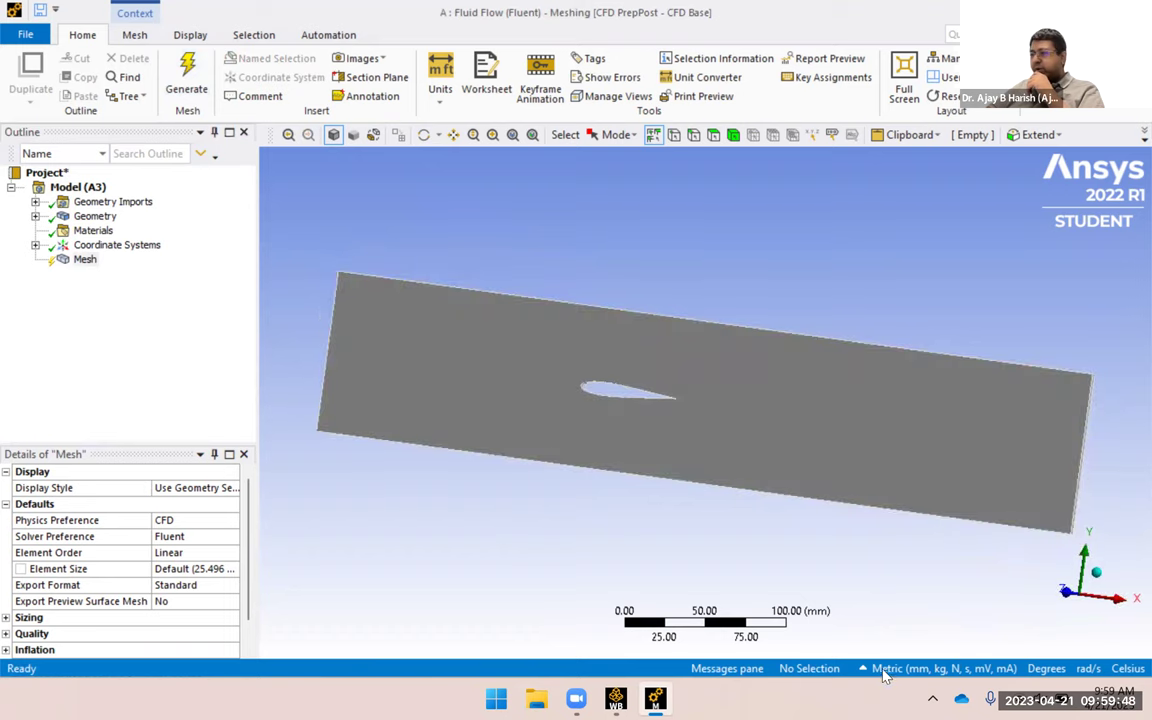
click(893, 669)
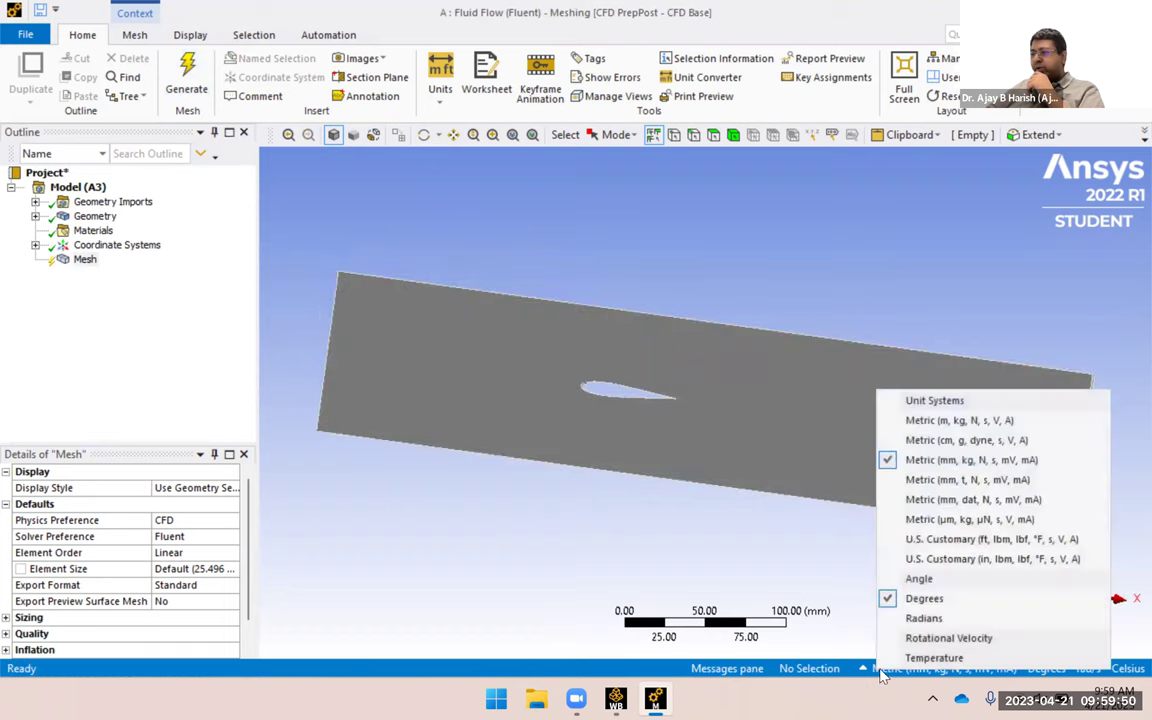
click(945, 460)
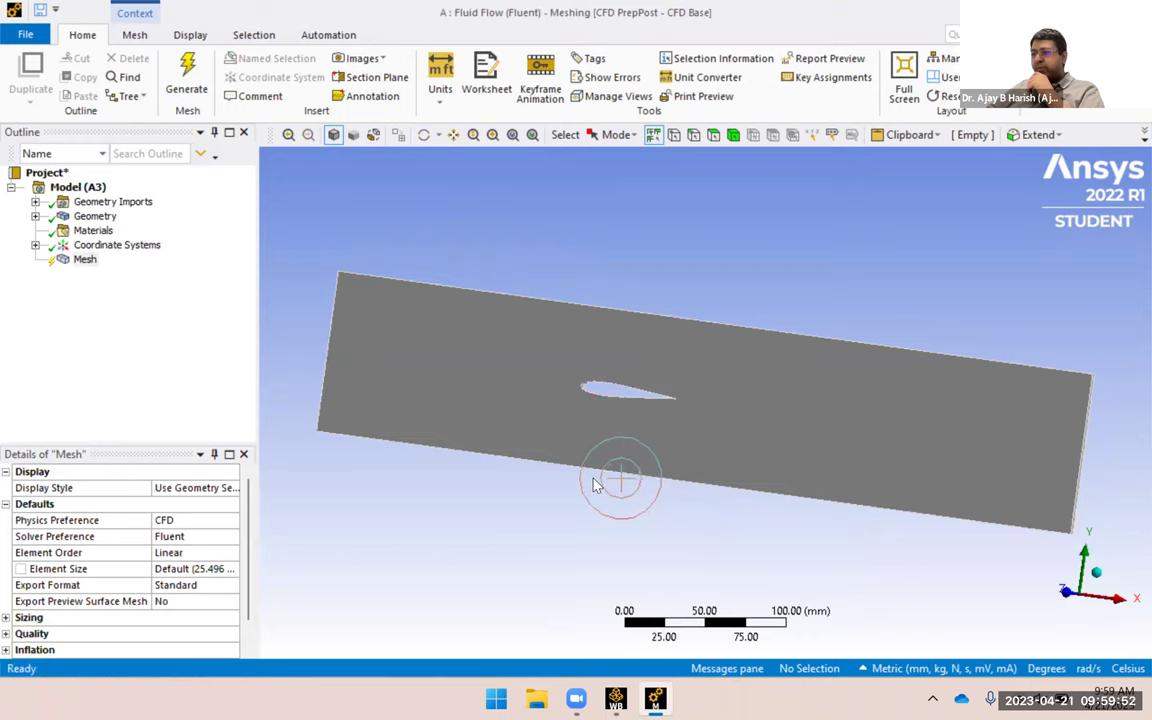
middle_drag(714, 548, 690, 561)
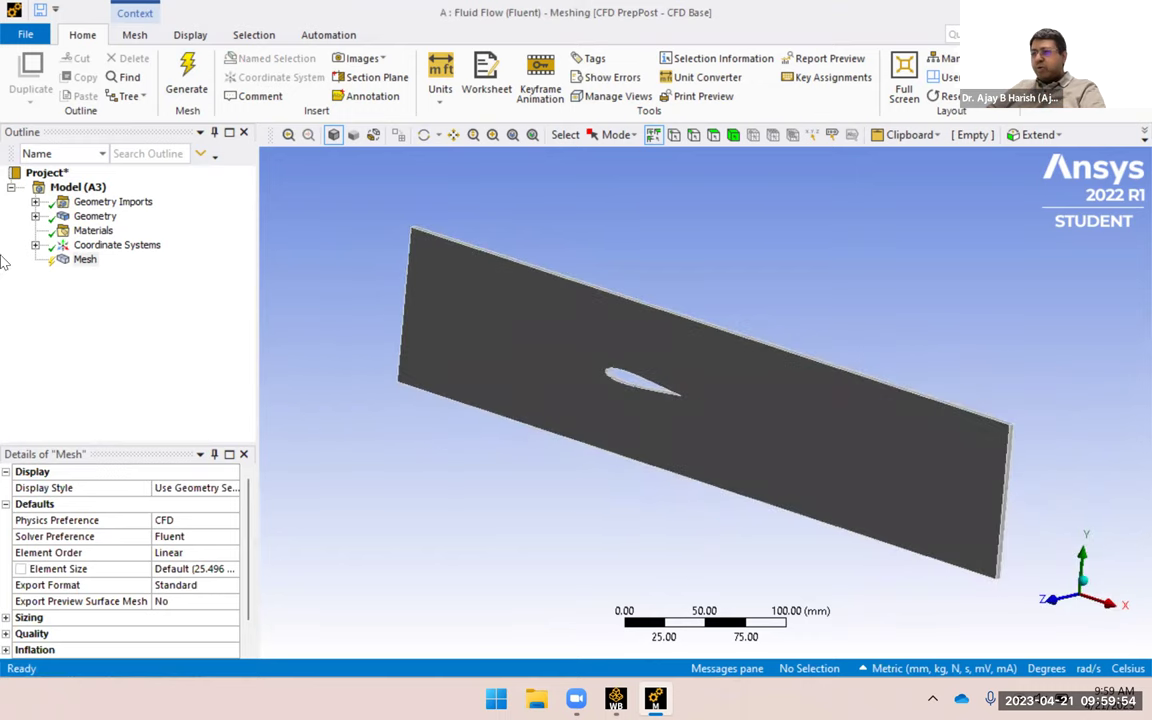
Insert a Sizing control under Mesh.
click(86, 261)
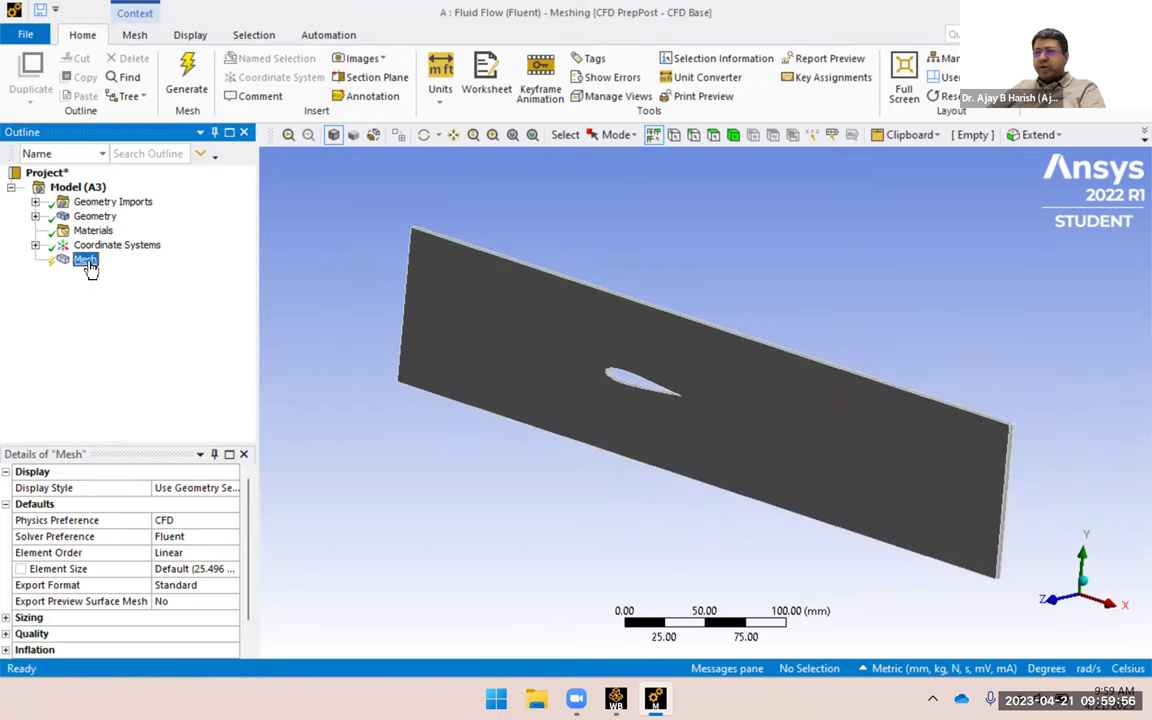
right_click(91, 268)
mouse_move(255, 272)
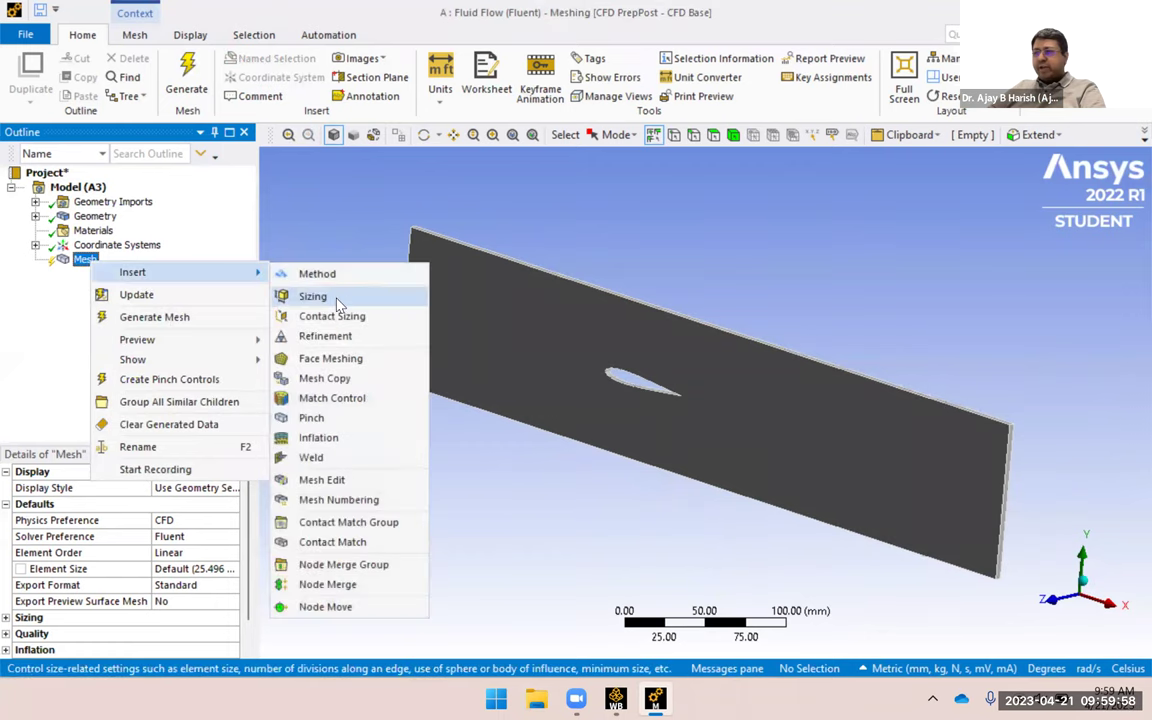
click(338, 305)
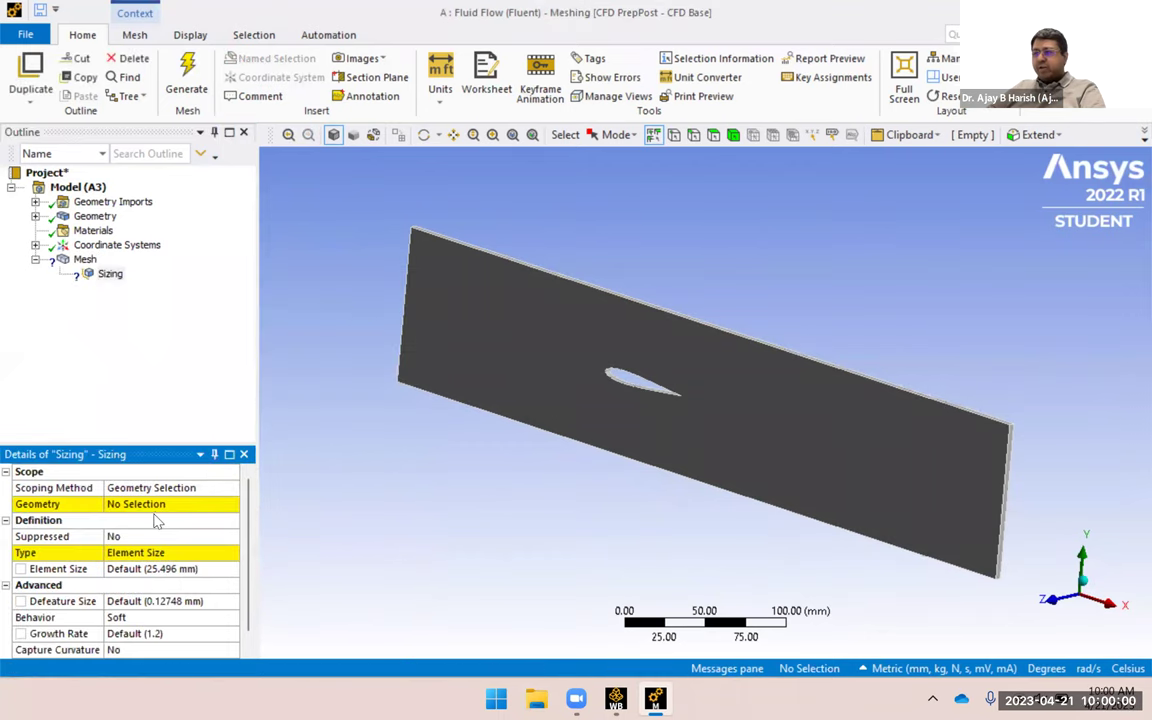
Scope the sizing to all edges of the aerofoil cut-out using box selection limited to edges.
click(170, 505)
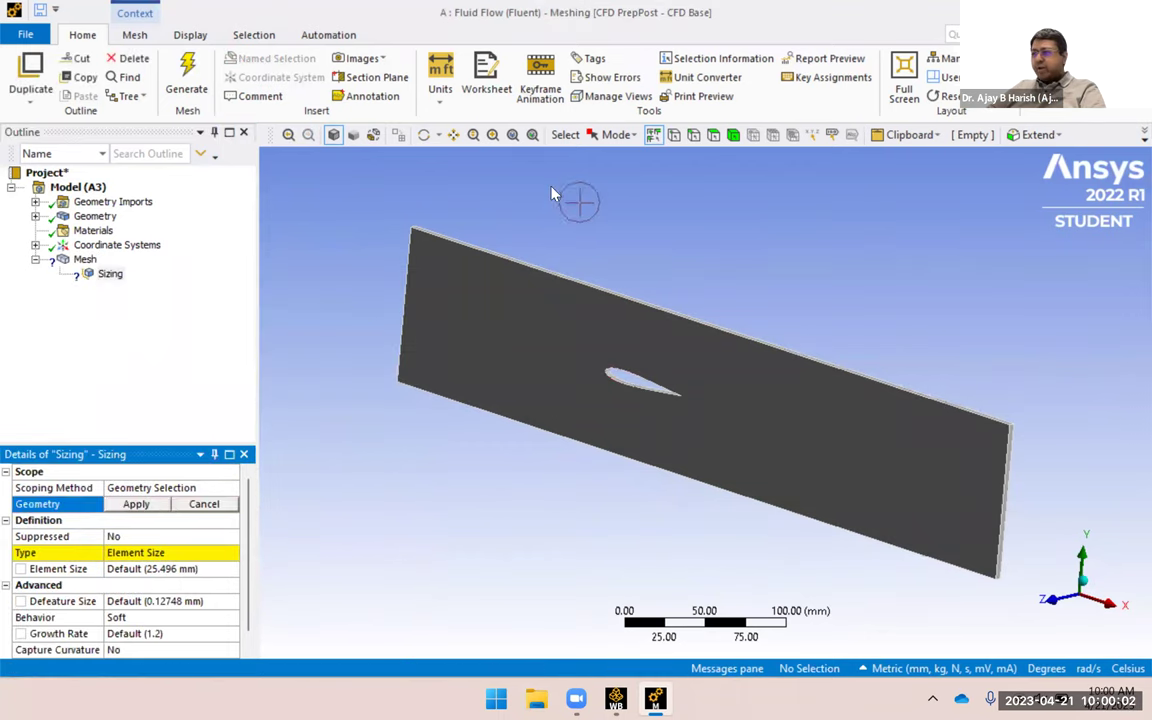
click(613, 137)
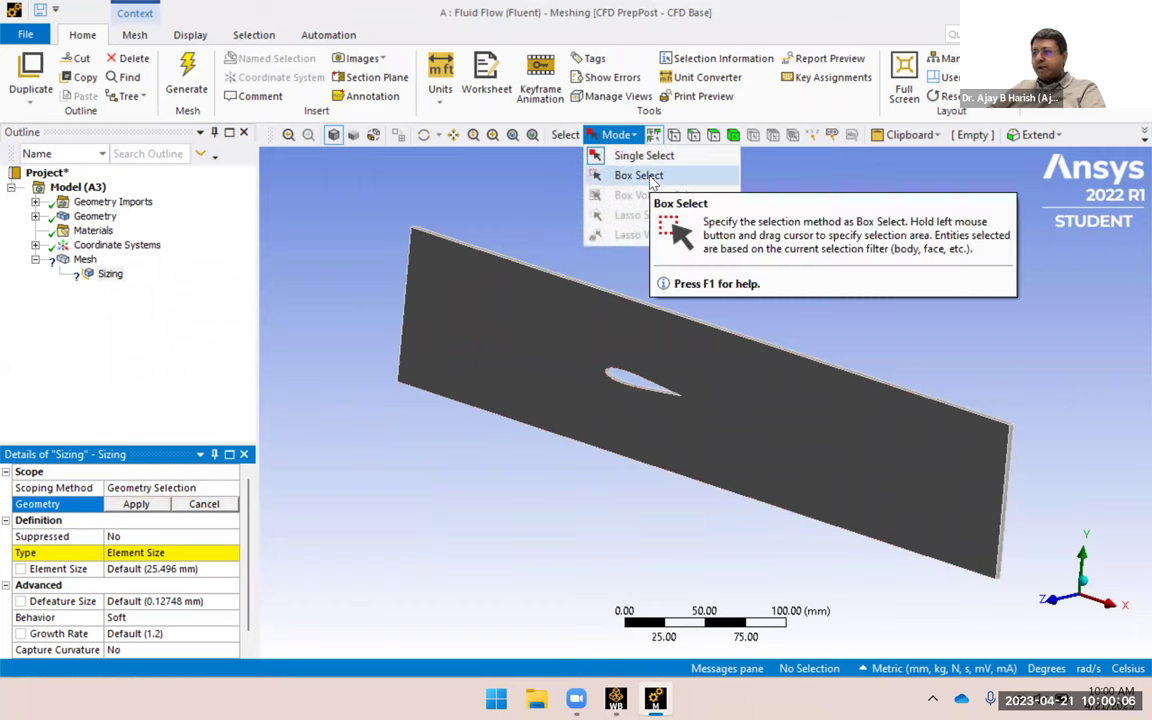
click(640, 176)
click(695, 138)
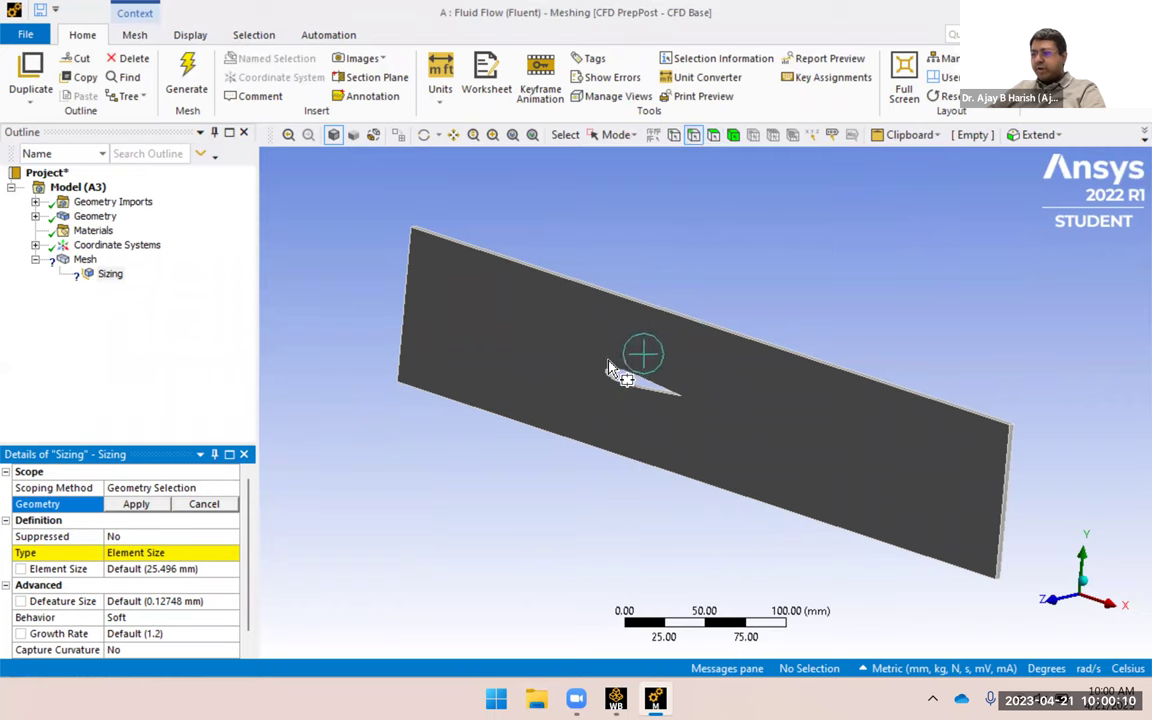
scroll(607, 371, down, 2)
scroll(607, 371, up, 6)
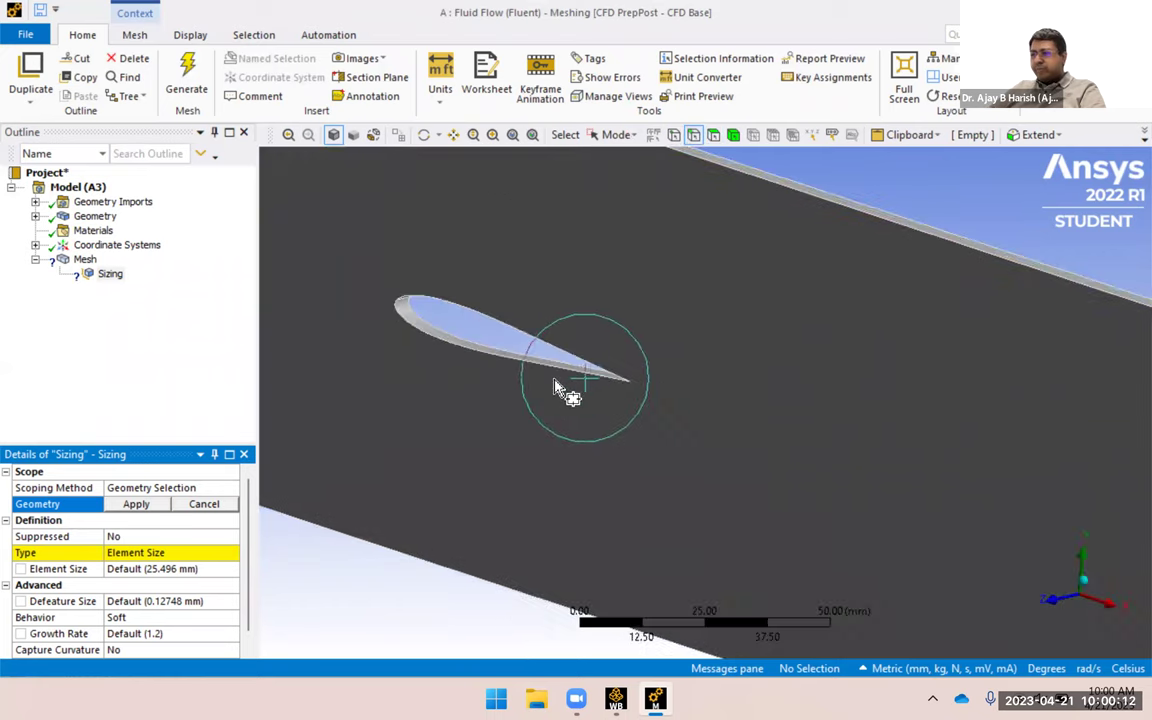
middle_drag(560, 390, 415, 237)
drag(420, 230, 818, 437)
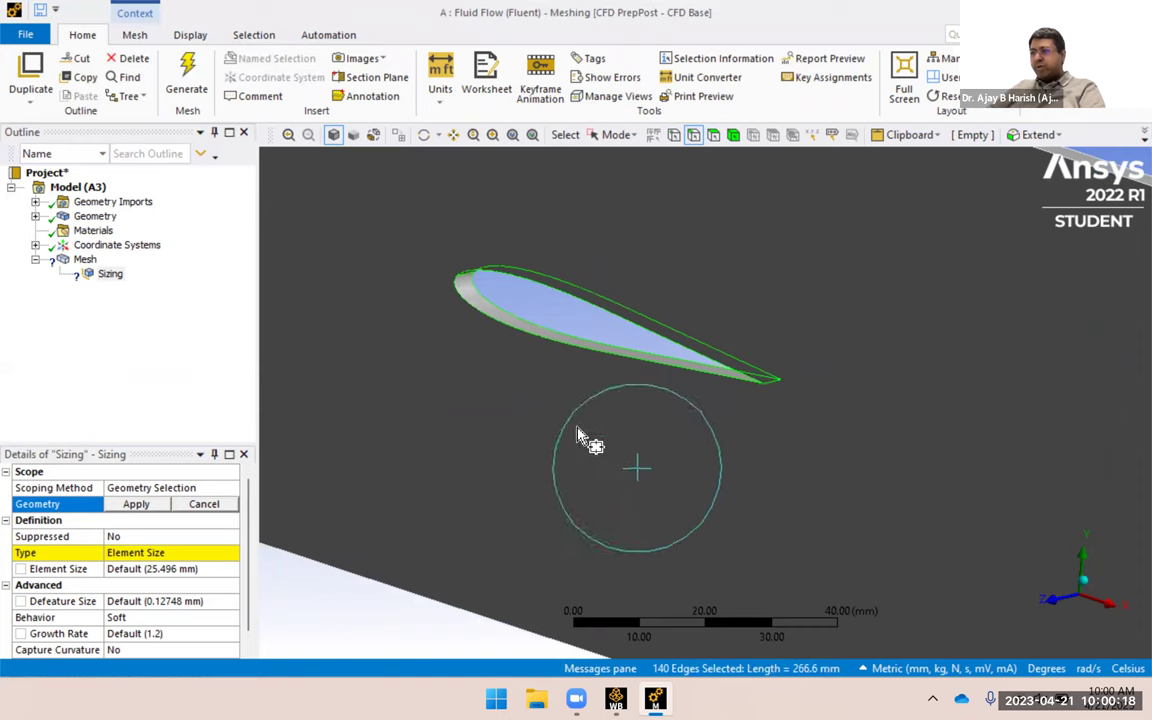
middle_drag(440, 290, 465, 393)
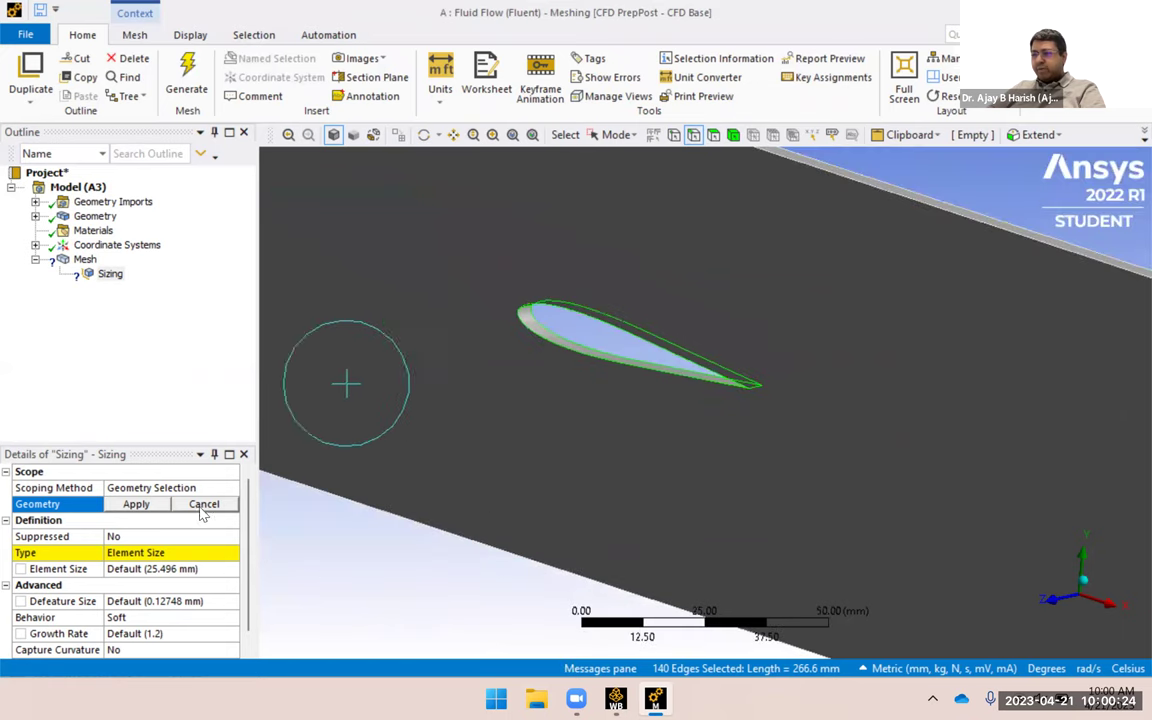
click(155, 505)
Check the edge divisions near the aerofoil's trailing edge and set the edge sizing type to Number of Divisions.
middle_drag(537, 350, 682, 378)
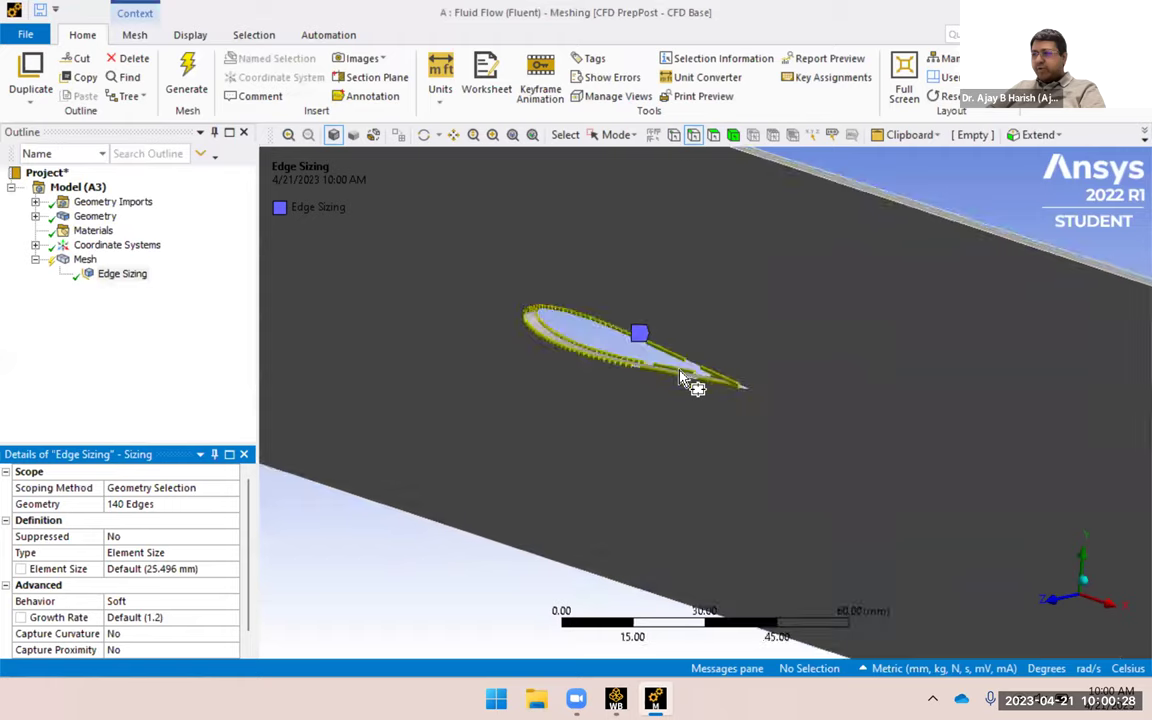
scroll(670, 378, up, 8)
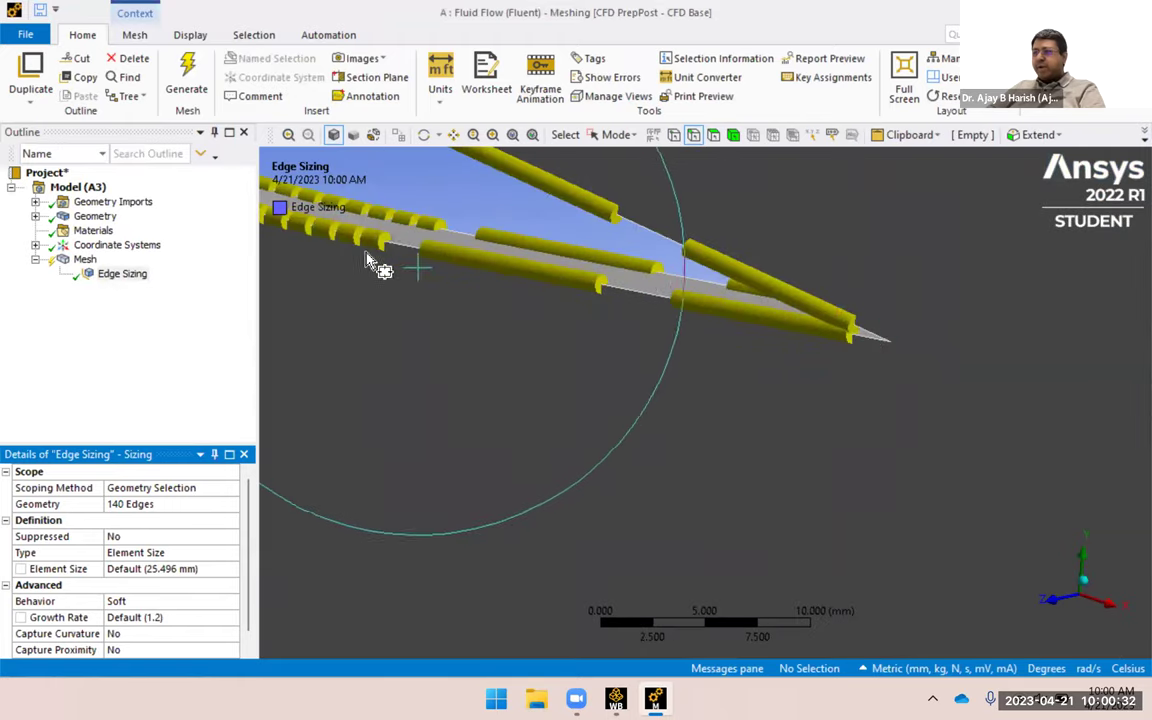
click(140, 537)
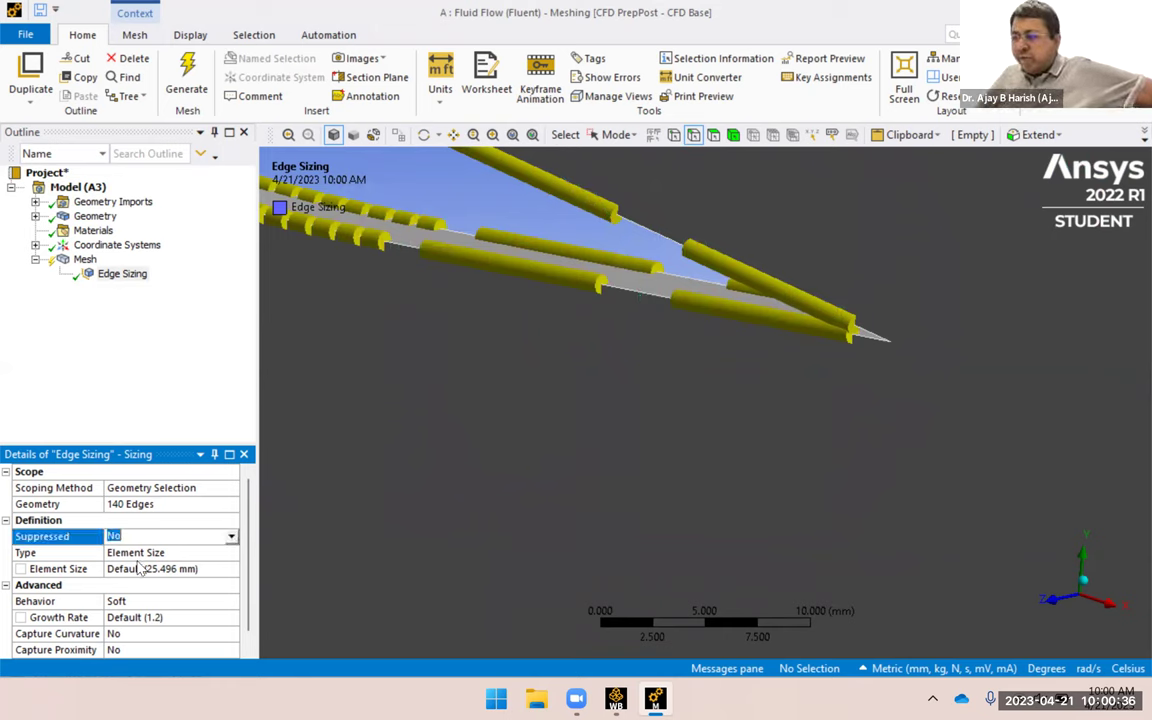
click(140, 552)
click(231, 552)
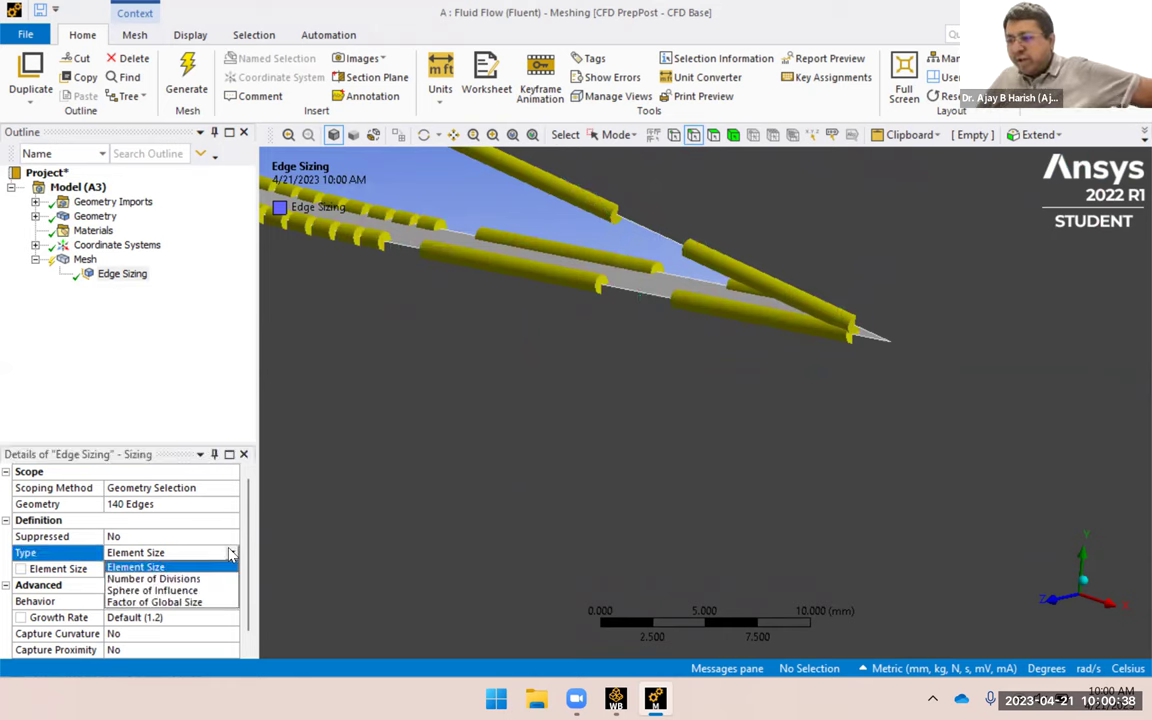
click(188, 578)
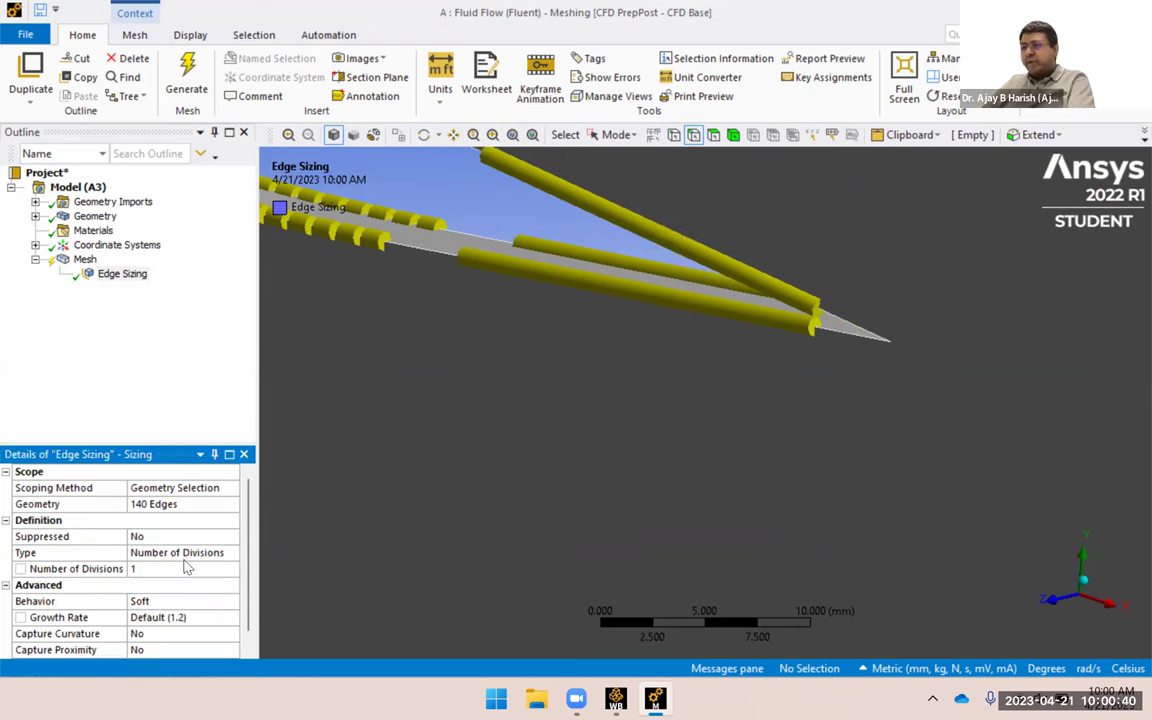
Set the edge sizing's number of divisions to 10.
click(182, 569)
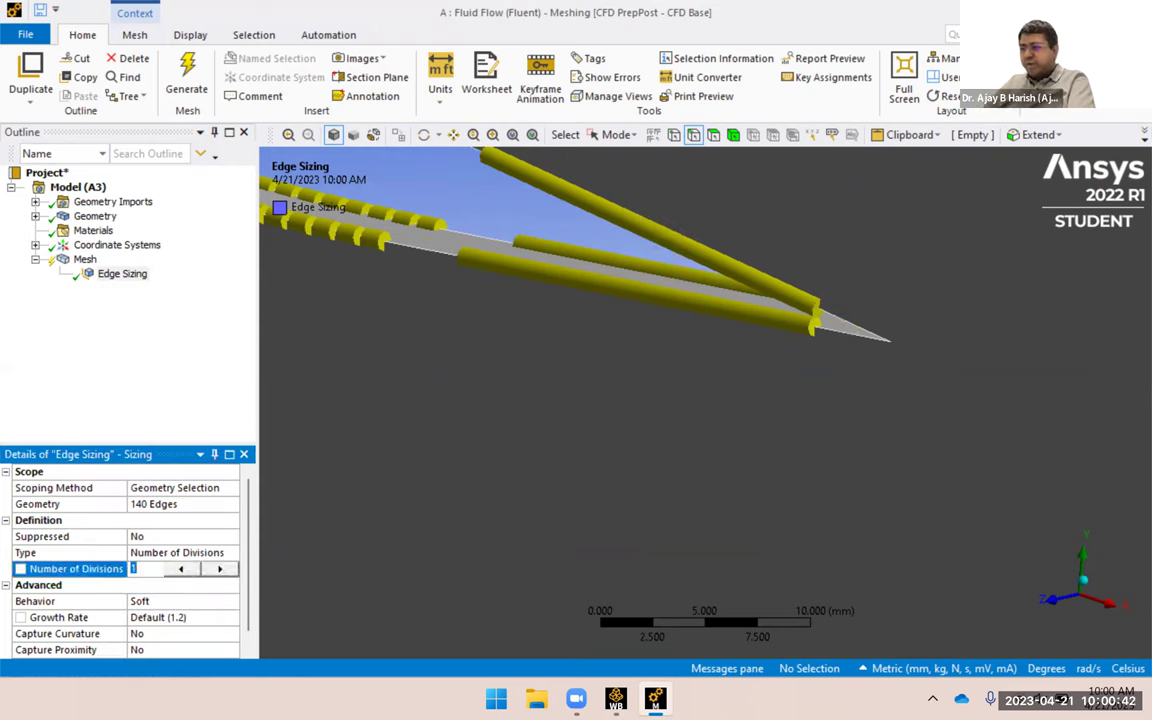
key(Return)
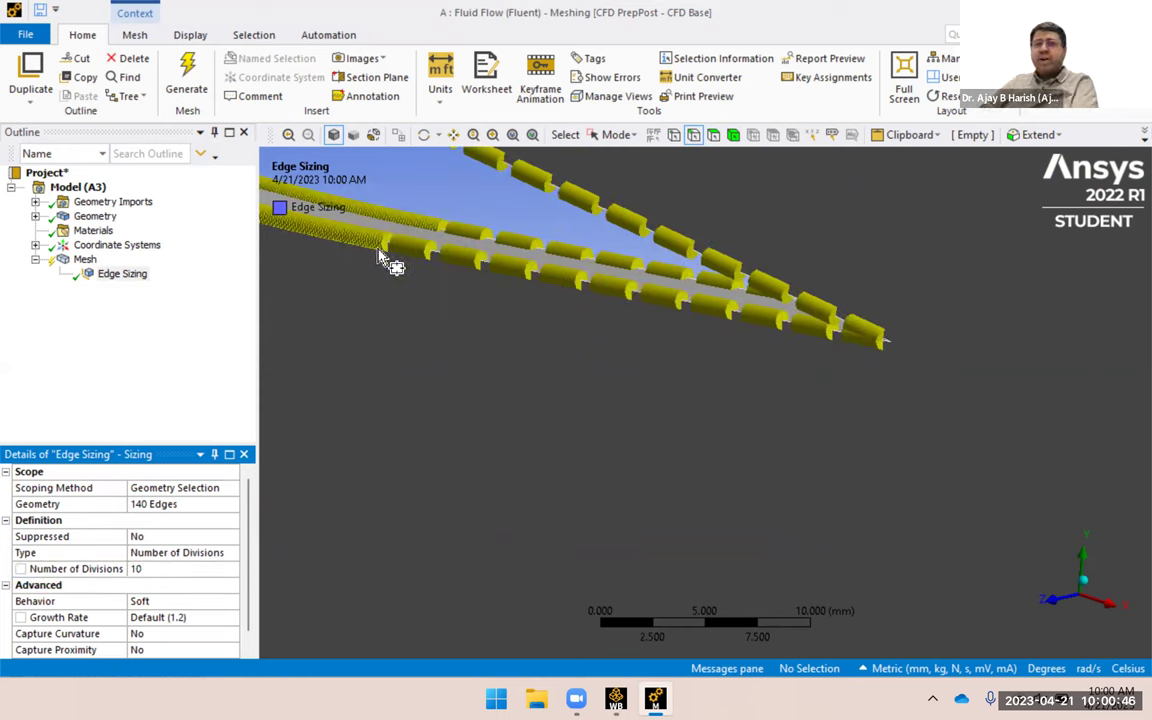
Change the edge sizing type to Element Size with a value of 2 mm and check the divisions around the aerofoil.
click(231, 556)
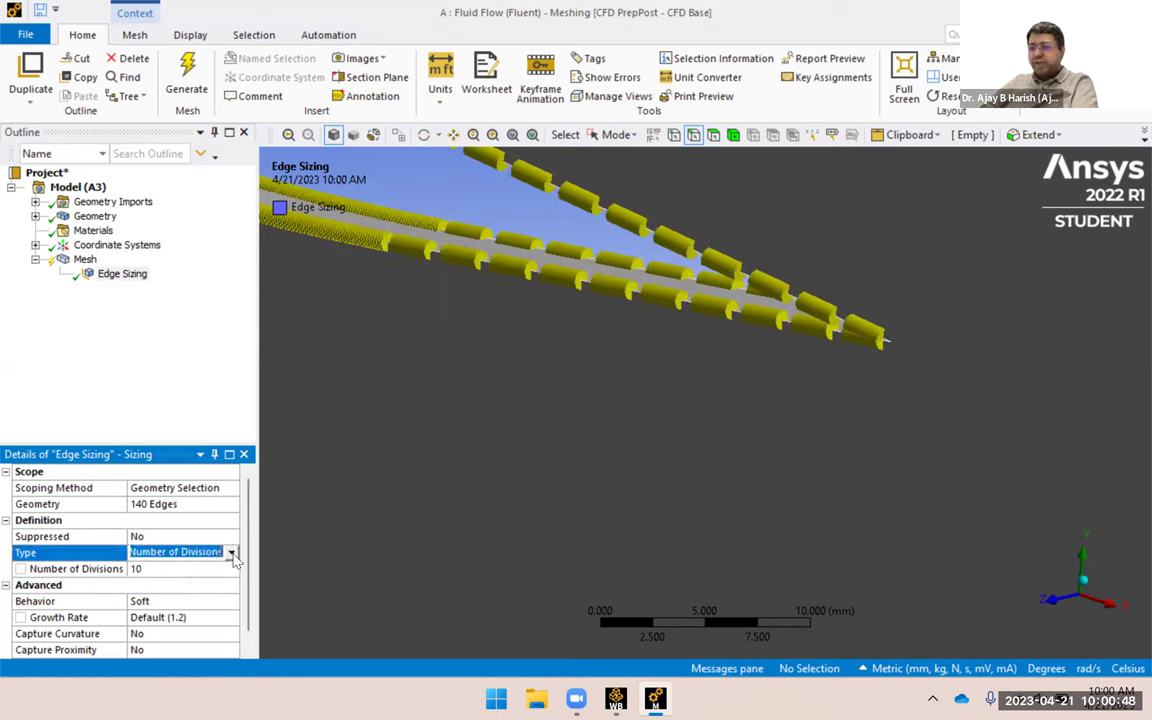
click(231, 556)
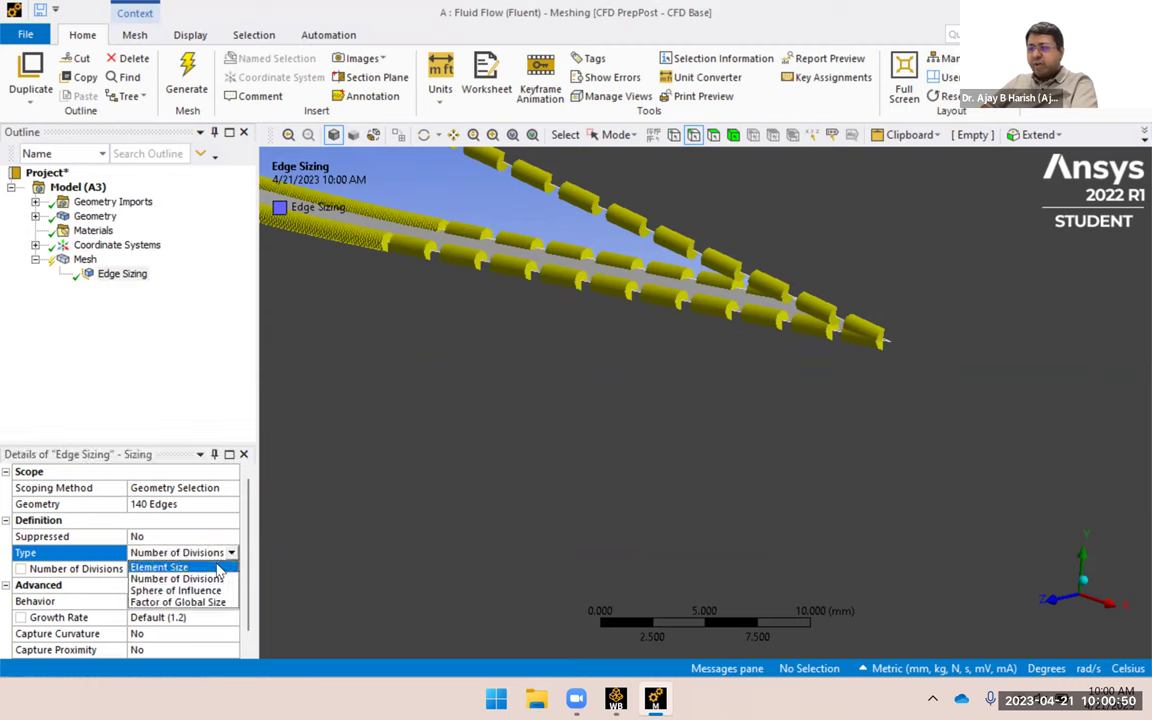
click(218, 567)
click(176, 569)
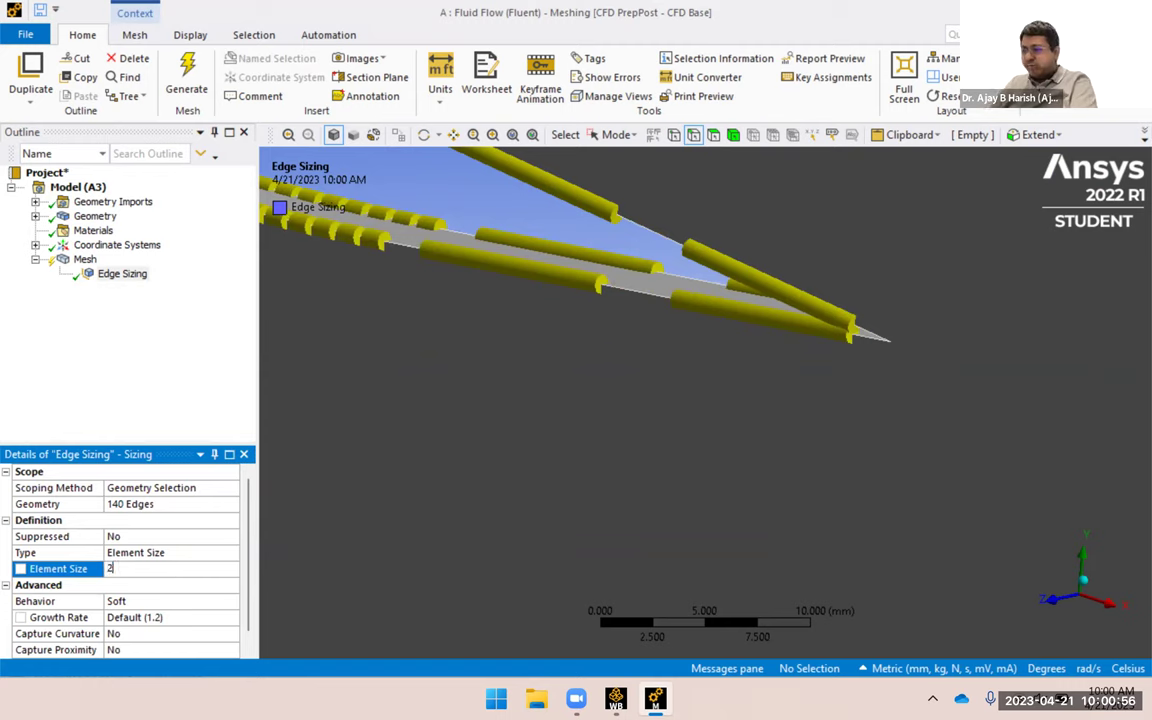
text(2)
key(Return)
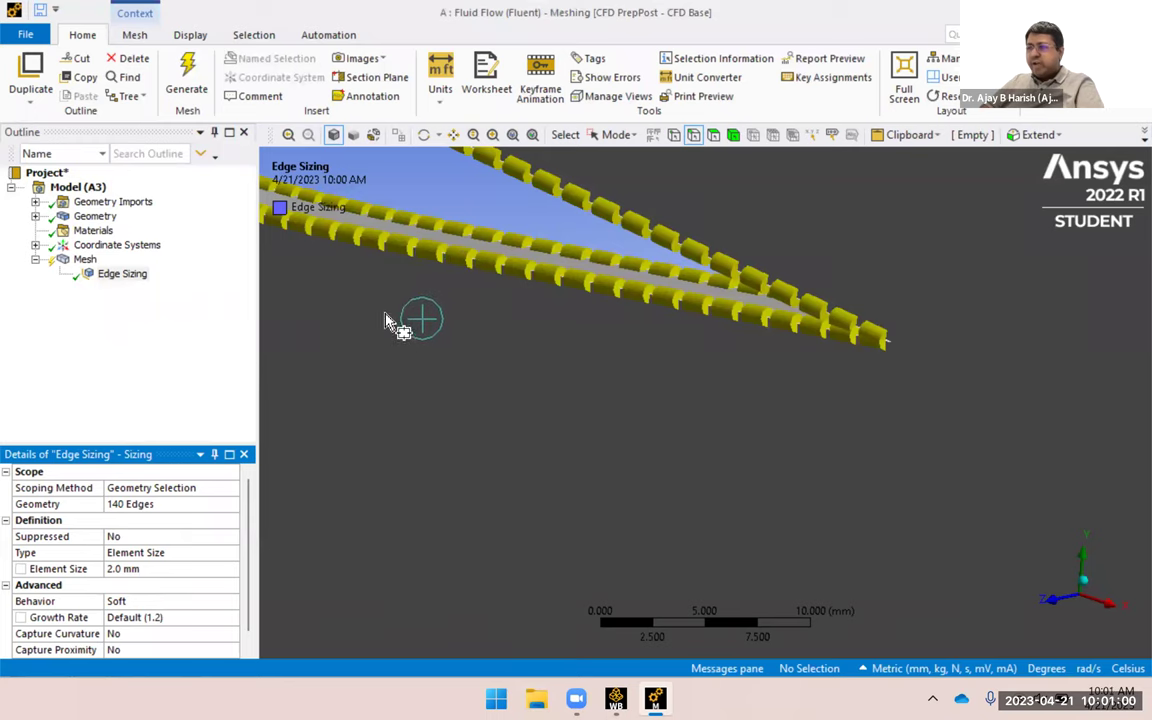
middle_drag(355, 278, 725, 461)
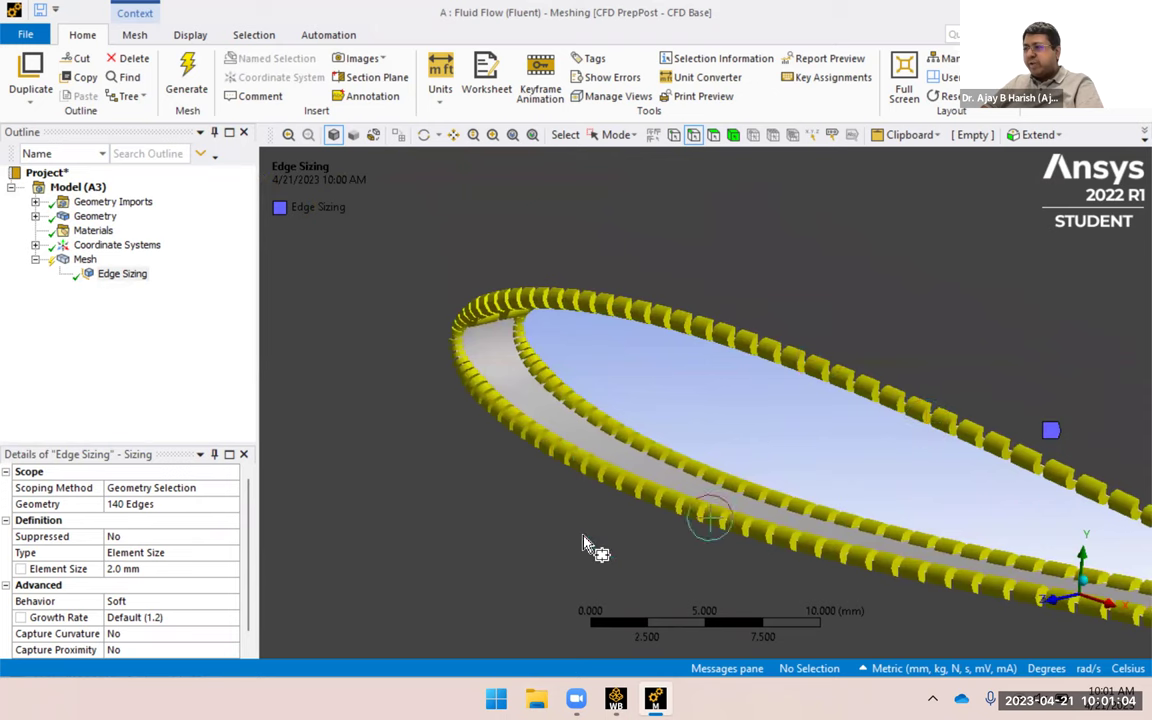
ctrl+middle_drag(584, 530, 424, 391)
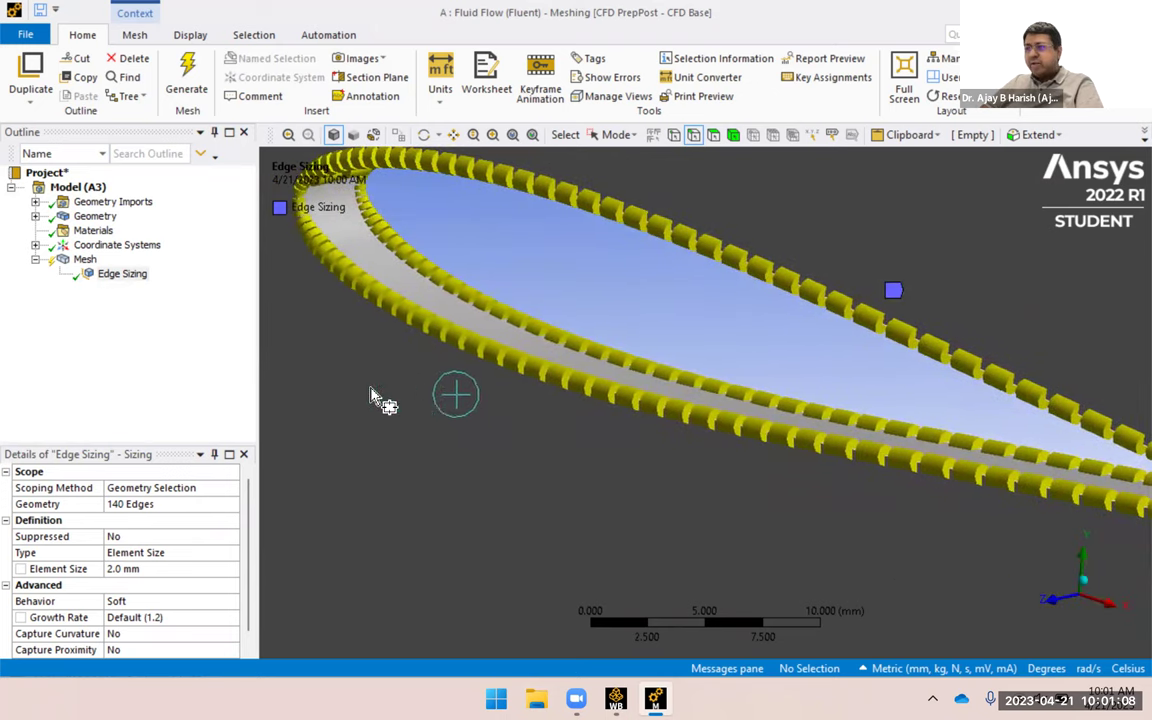
scroll(424, 393, up, 3)
scroll(414, 385, down, 10)
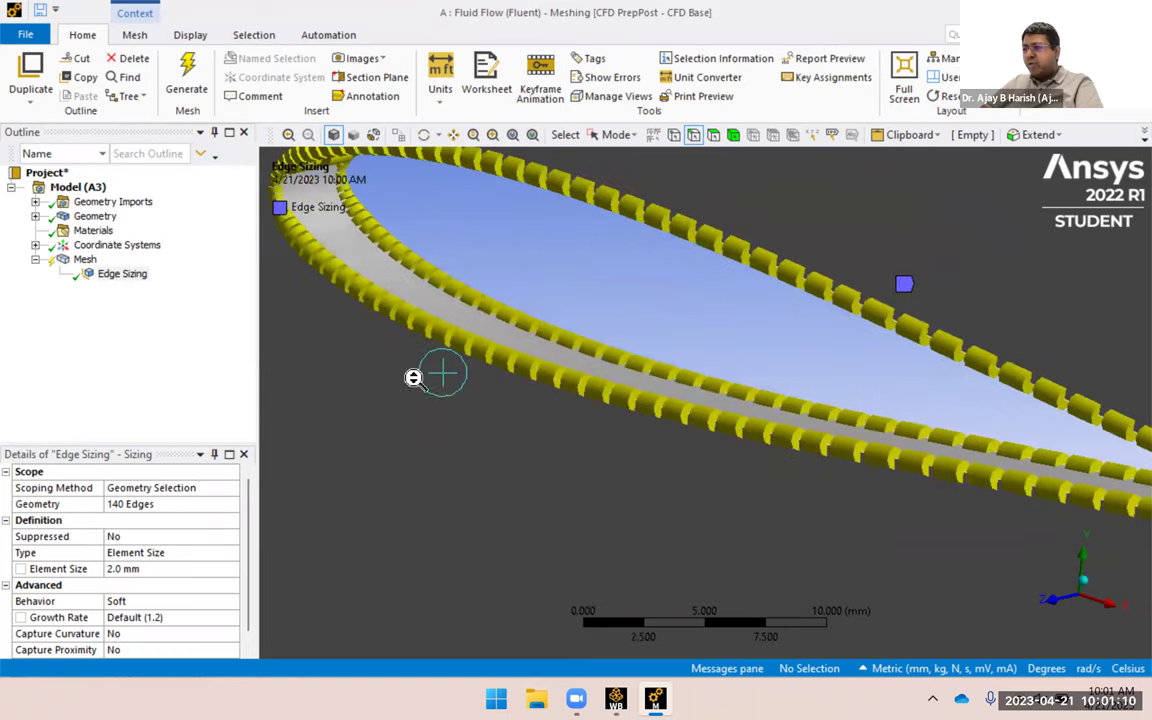
middle_drag(420, 370, 640, 295)
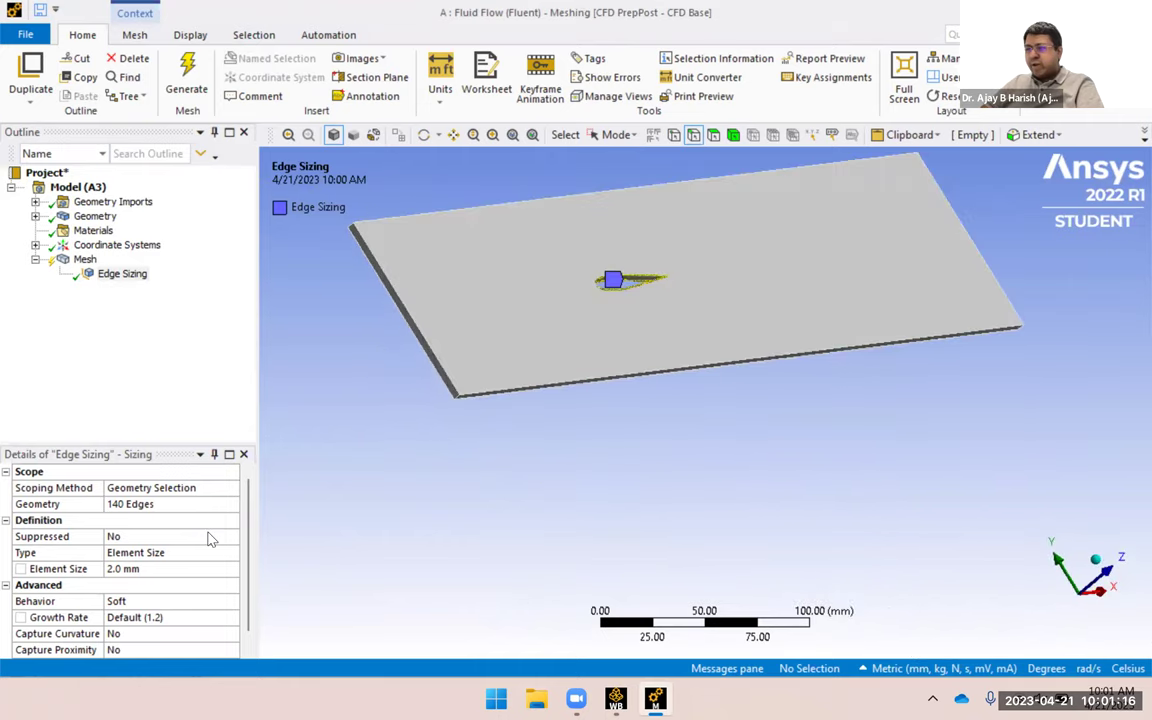
right_click(84, 259)
mouse_move(187, 277)
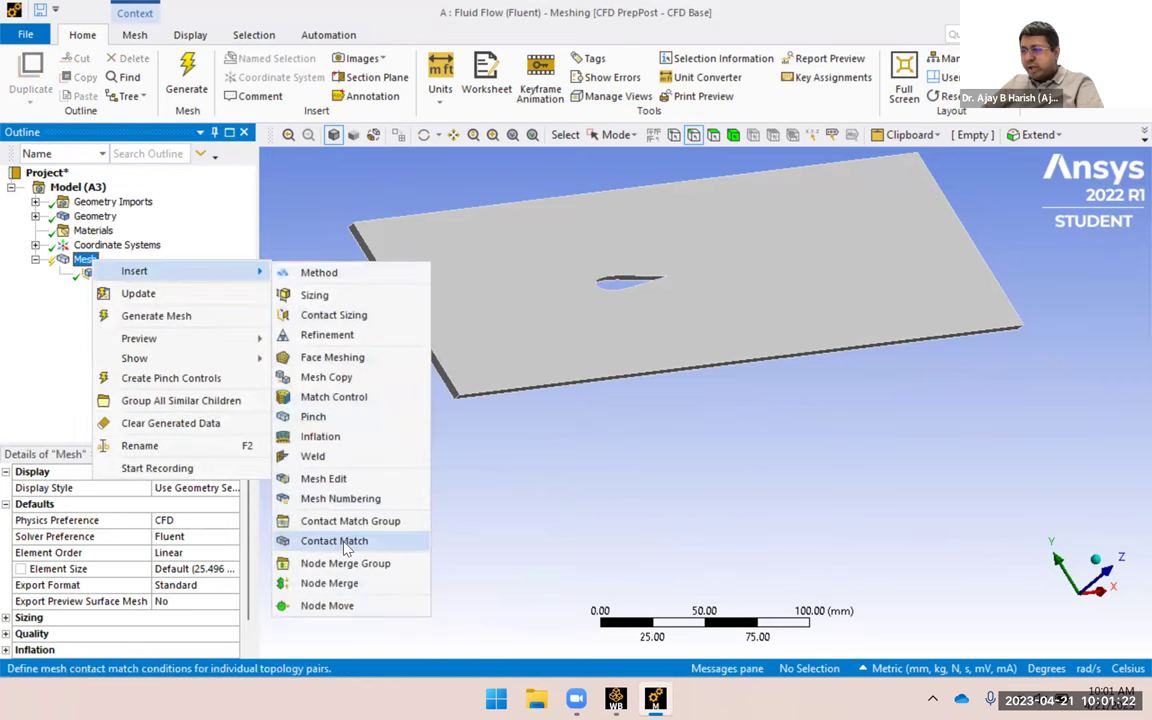
click(370, 296)
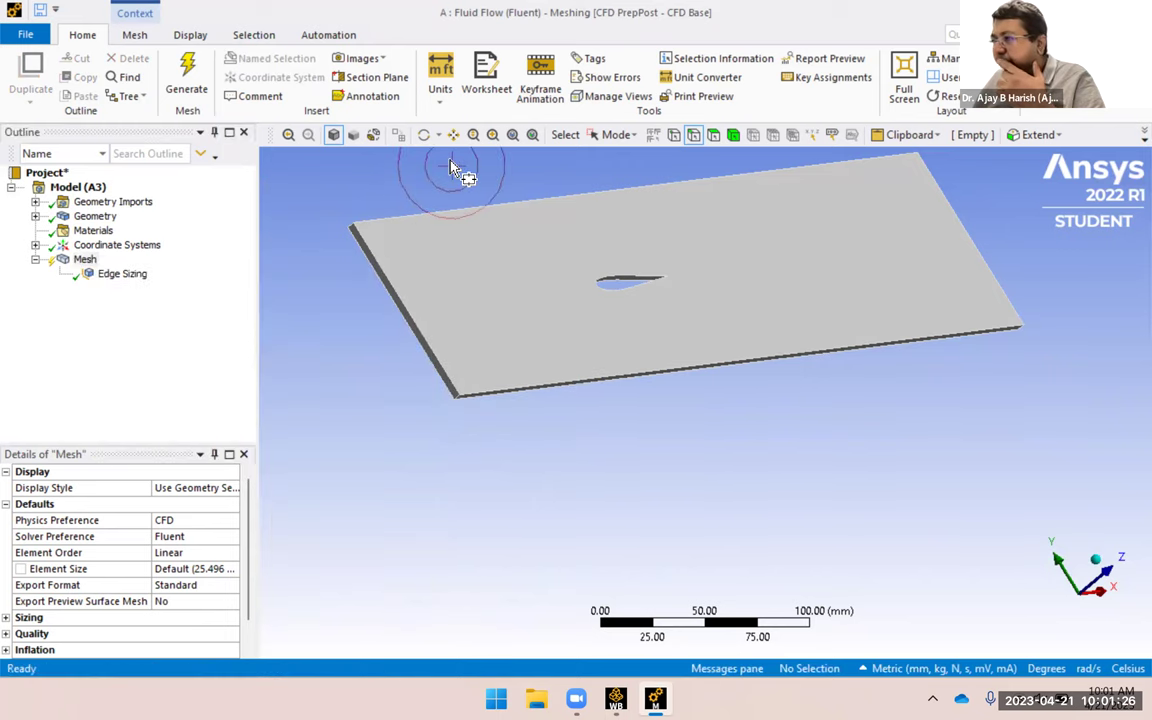
Create a named selection called Inlet from the domain's narrow end face ahead of the aerofoil's leading edge.
click(616, 134)
click(615, 157)
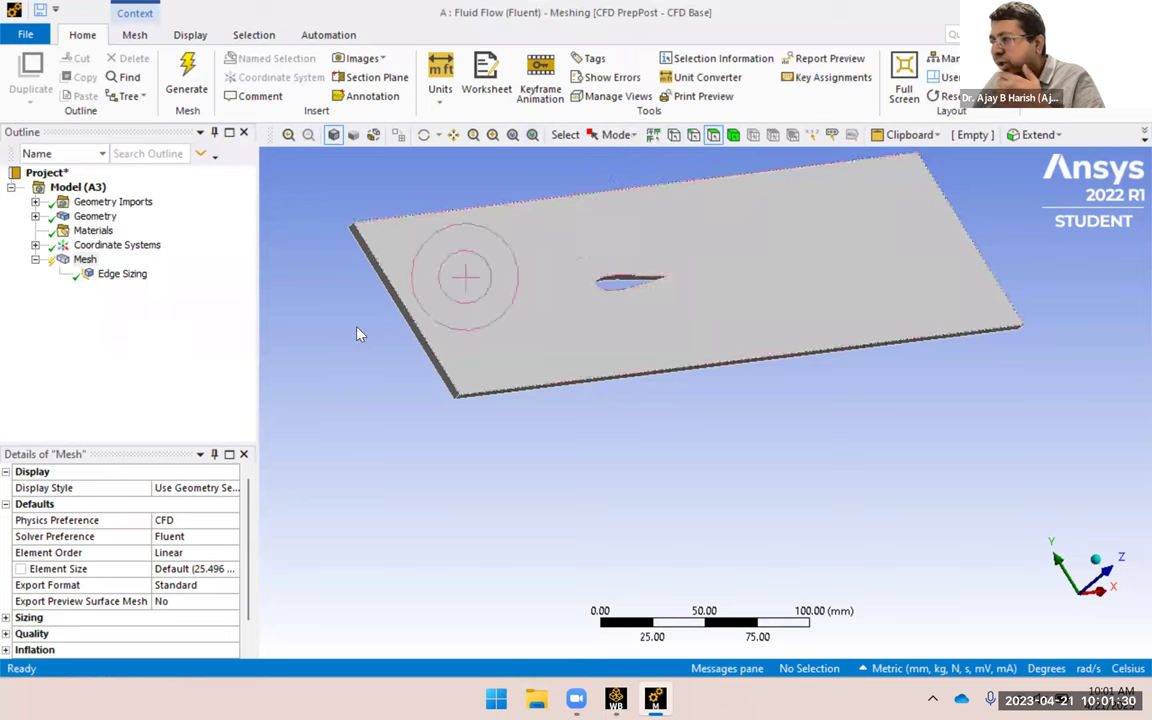
right_click(398, 297)
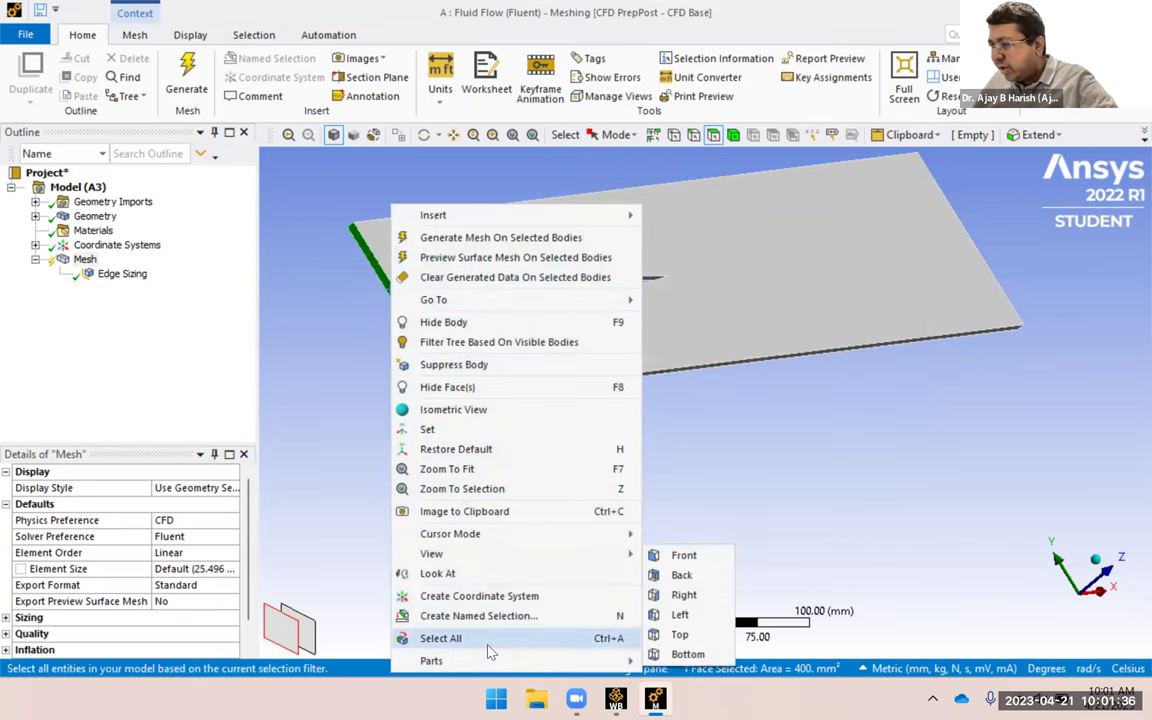
click(504, 615)
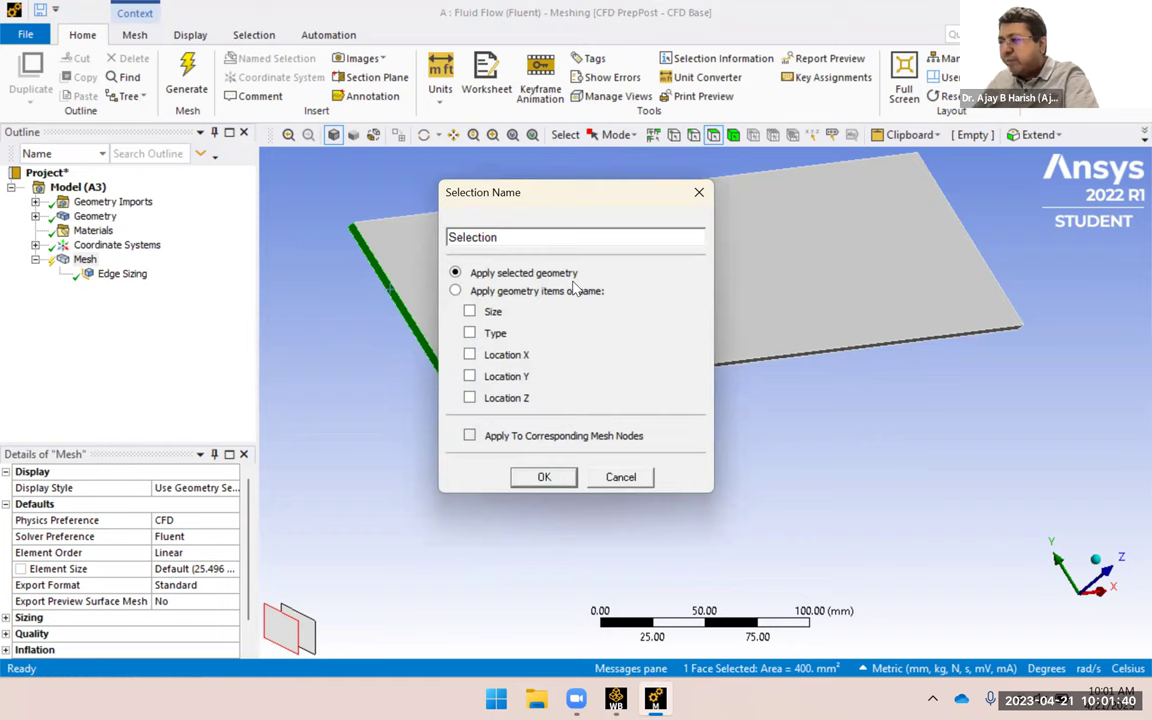
double_click(604, 238)
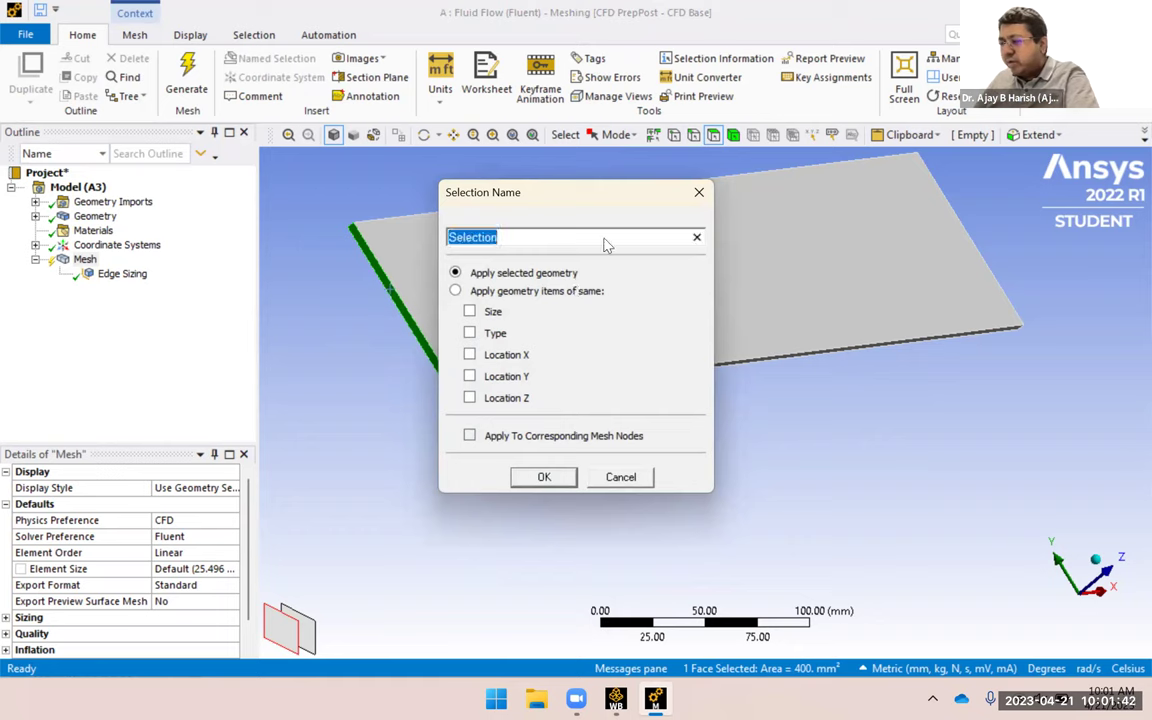
text(Inlet)
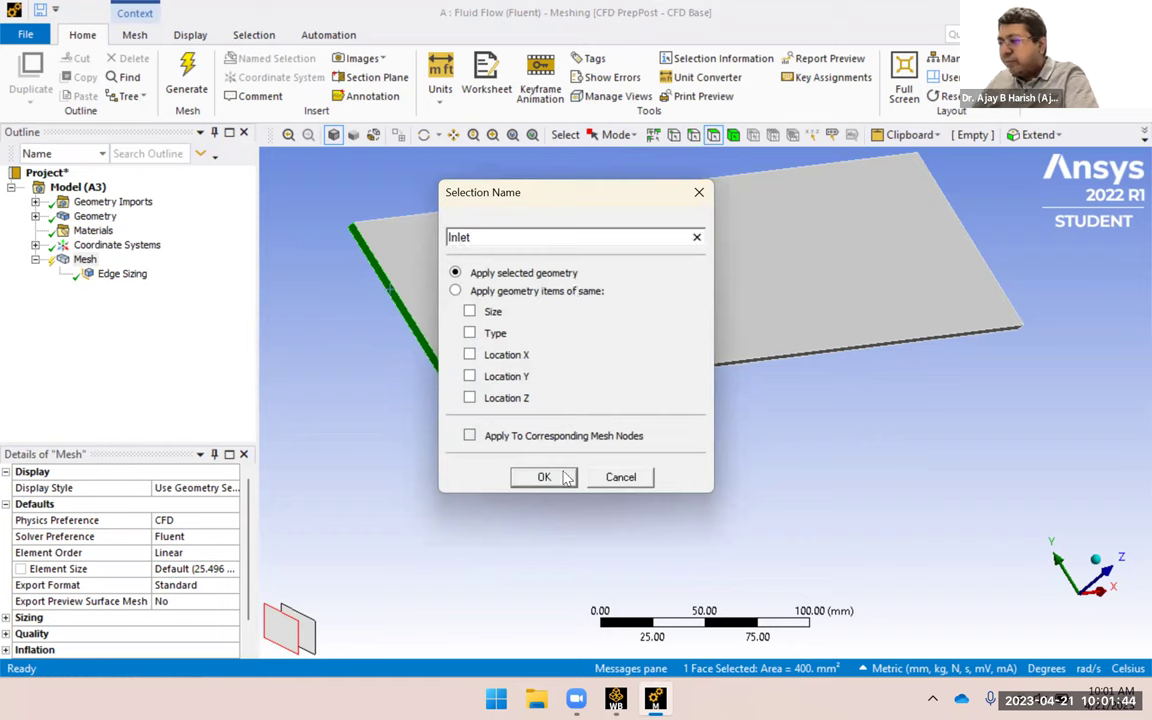
click(563, 480)
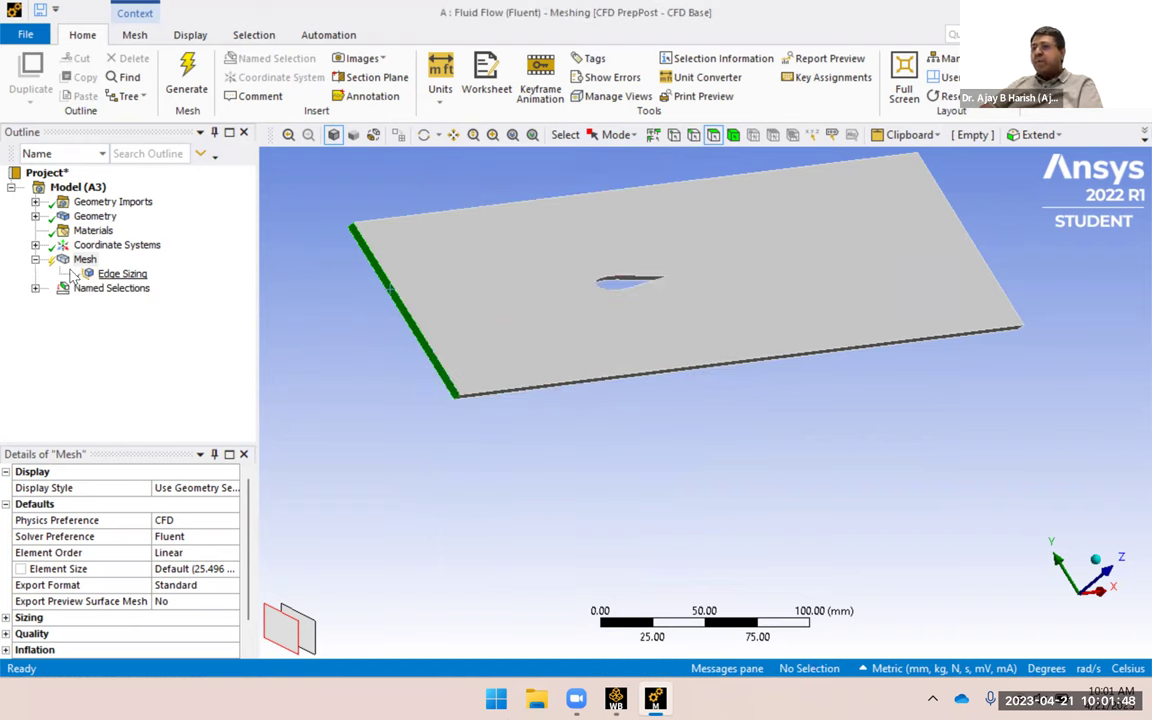
click(35, 288)
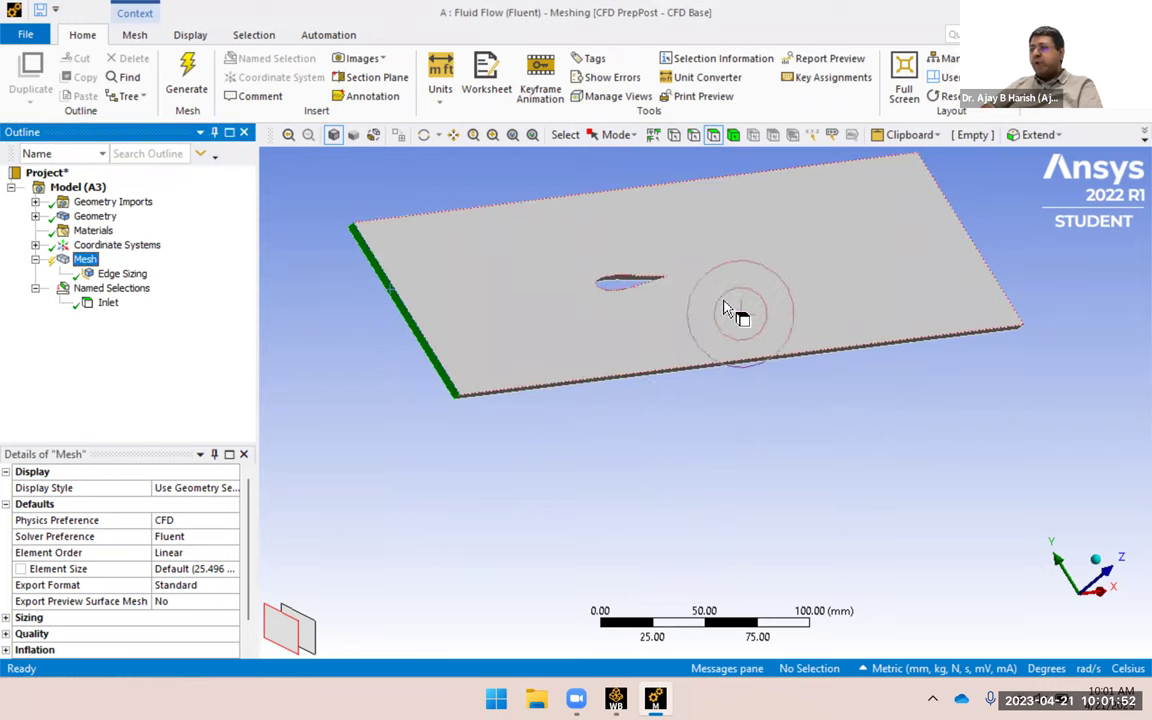
Insert a second Sizing control under Mesh.
mouse_move(746, 303)
middle_down()
mouse_move(733, 329)
mouse_move(789, 303)
mouse_move(967, 360)
mouse_move(970, 285)
mouse_move(836, 271)
mouse_move(674, 291)
mouse_move(651, 327)
middle_up()
middle_drag(915, 329, 836, 314)
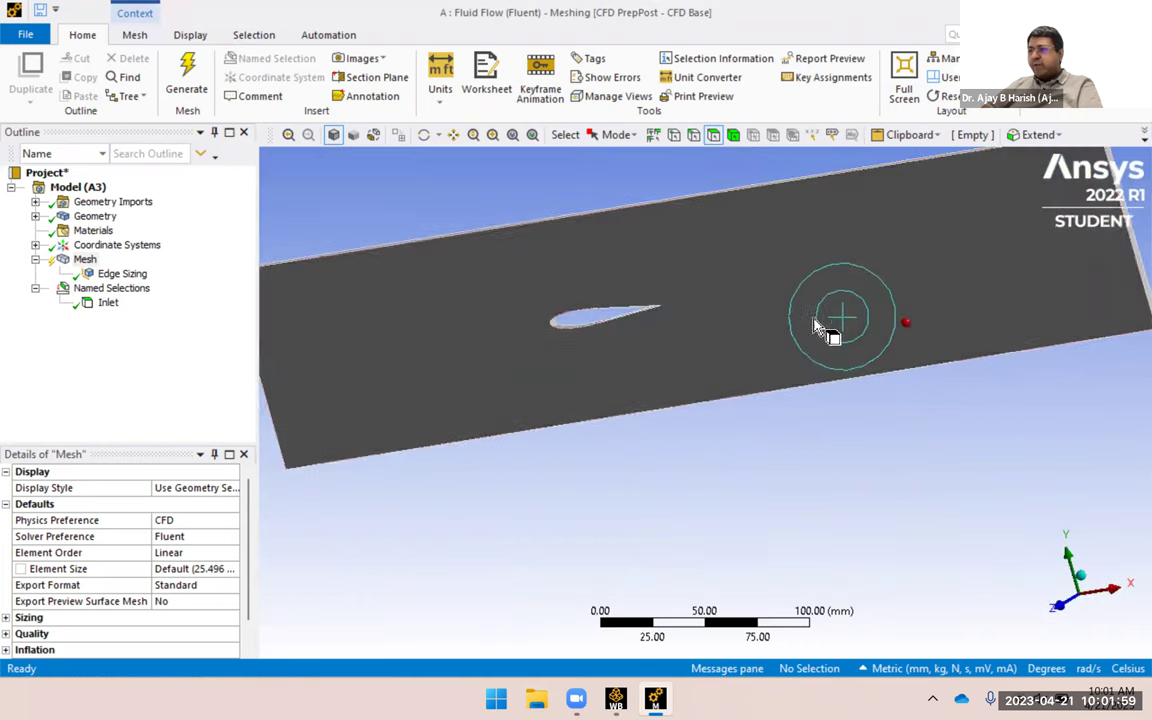
right_click(85, 263)
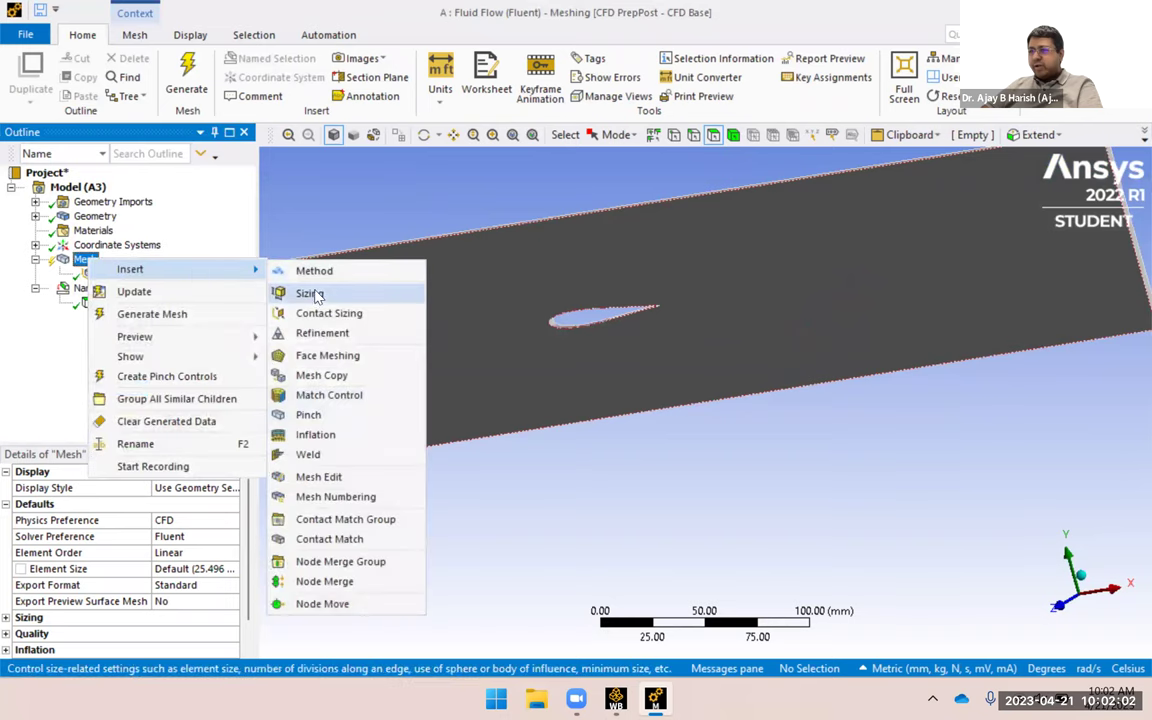
click(310, 293)
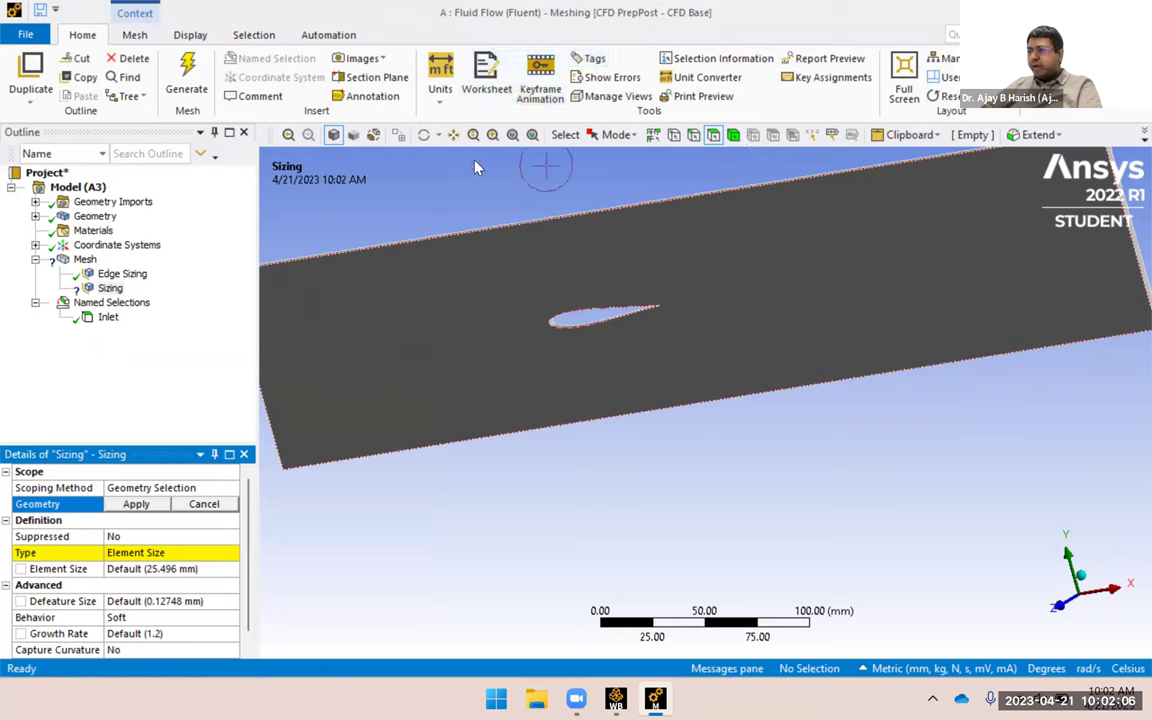
Scope the new sizing to the two side-wall faces of the aerofoil cut-out using box selection.
click(614, 134)
click(640, 157)
click(612, 135)
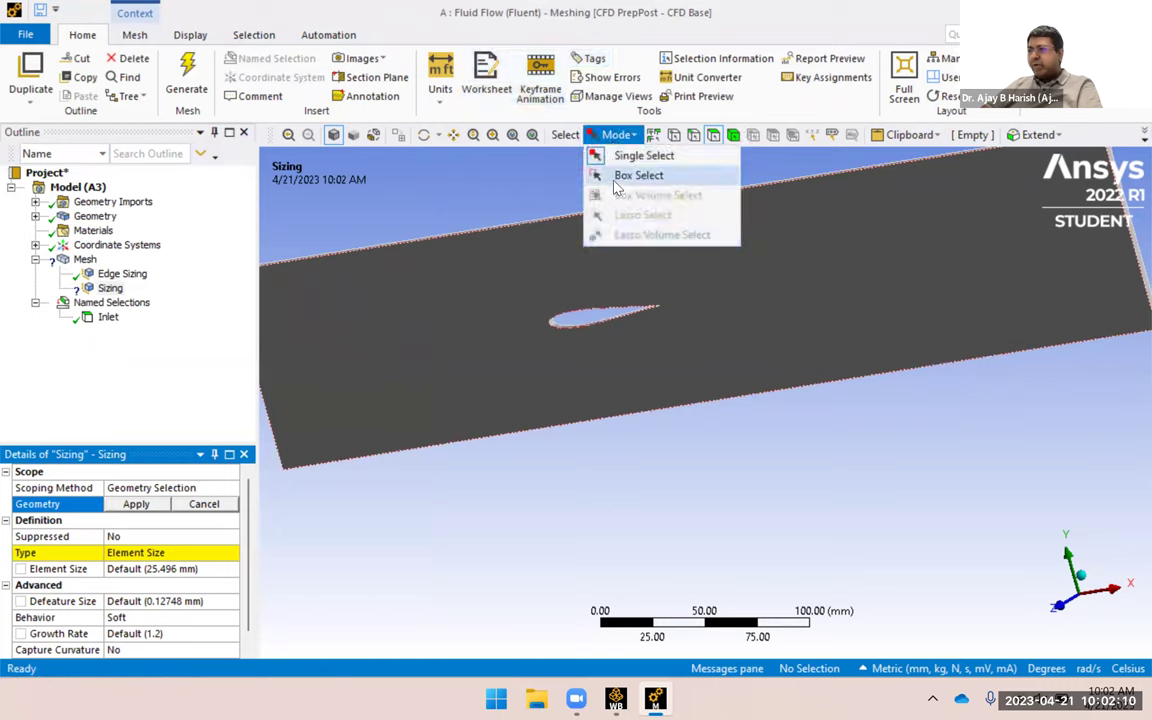
click(638, 175)
drag(522, 277, 672, 350)
middle_drag(612, 339, 578, 310)
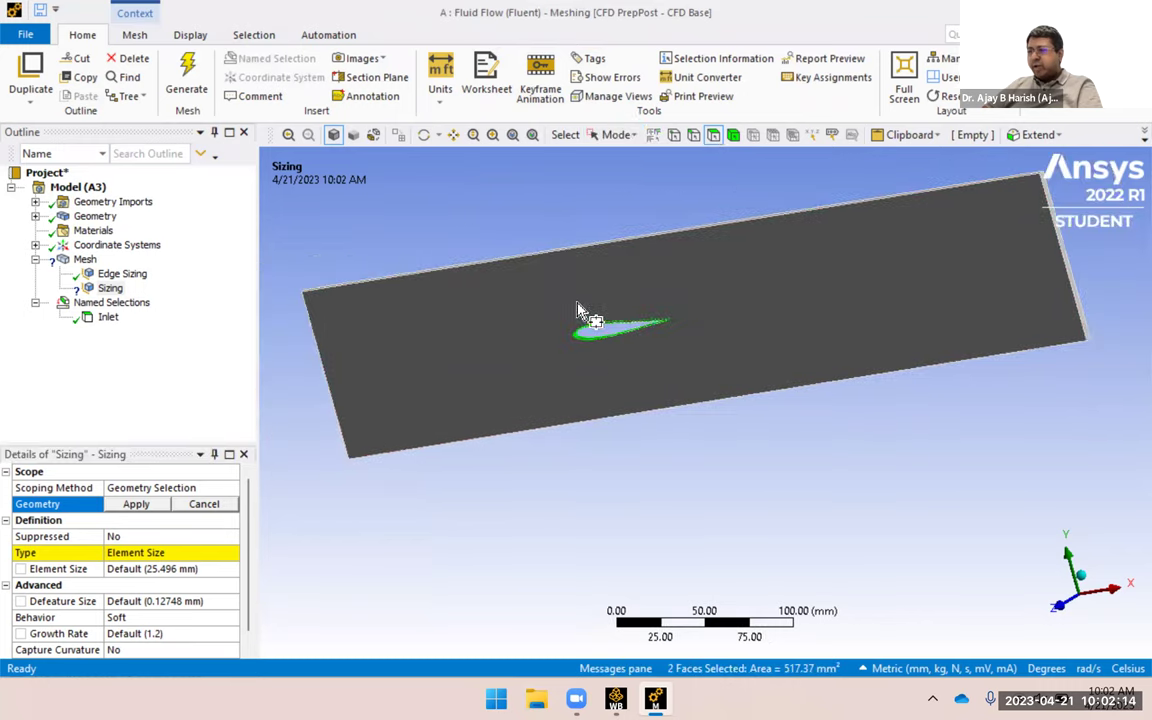
scroll(527, 342, up, 5)
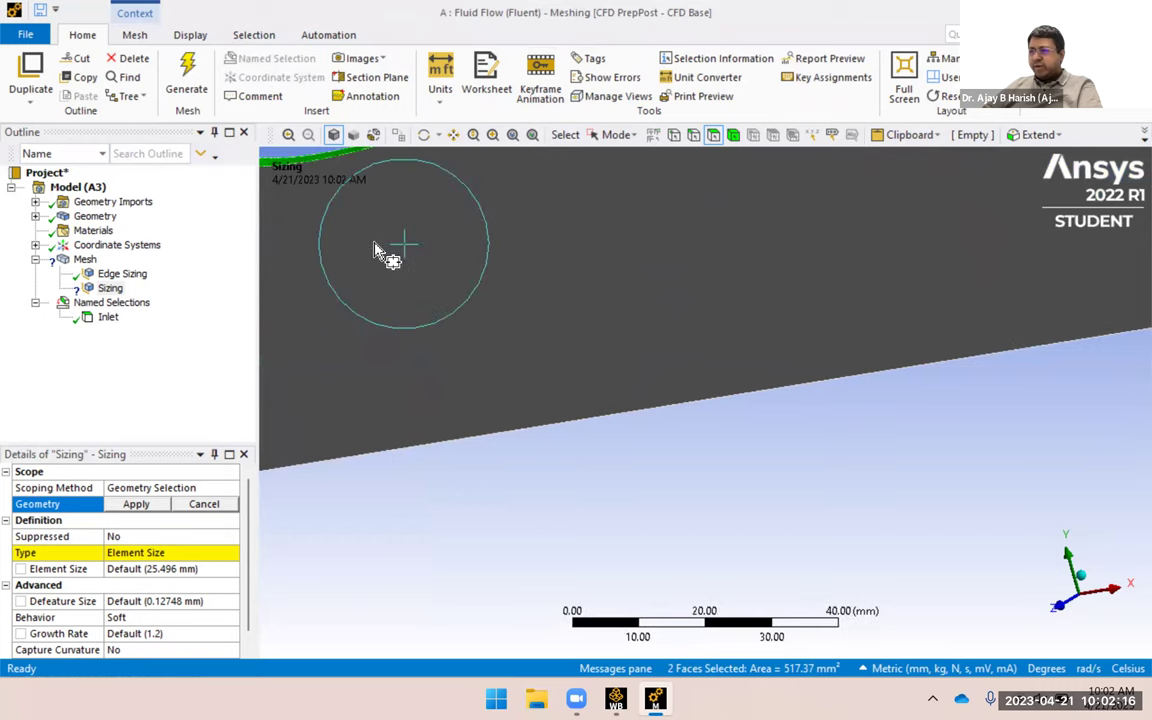
scroll(380, 252, down, 1)
ctrl+middle_drag(452, 296, 553, 360)
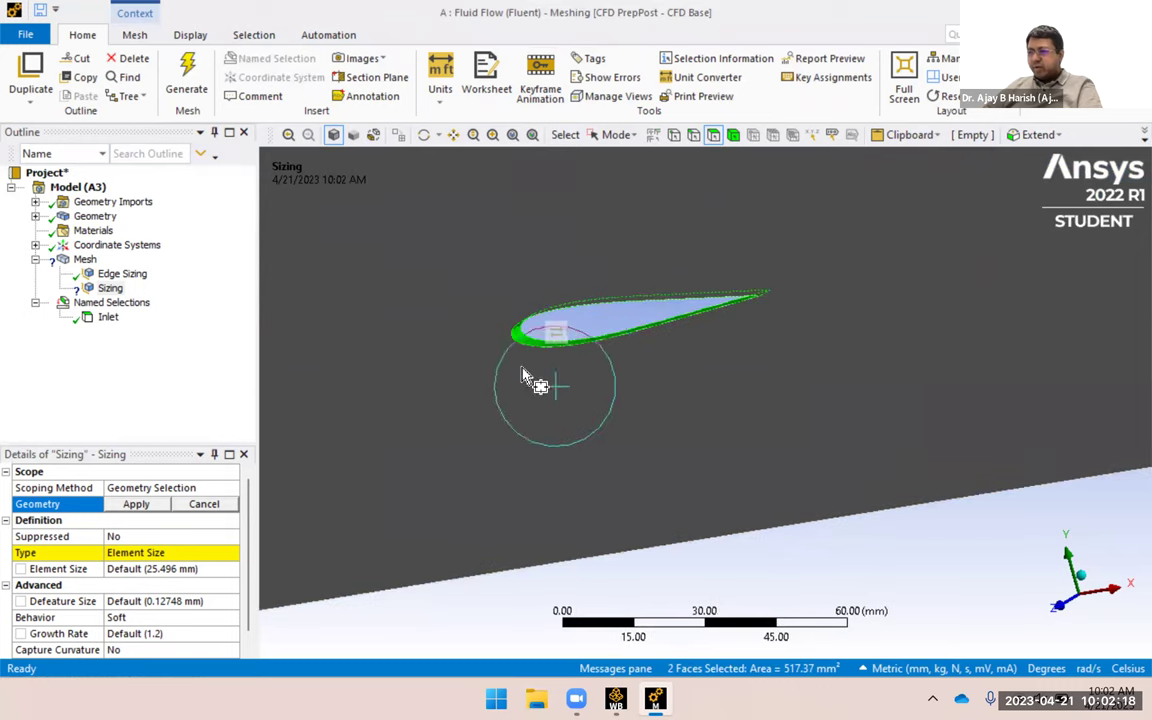
click(155, 504)
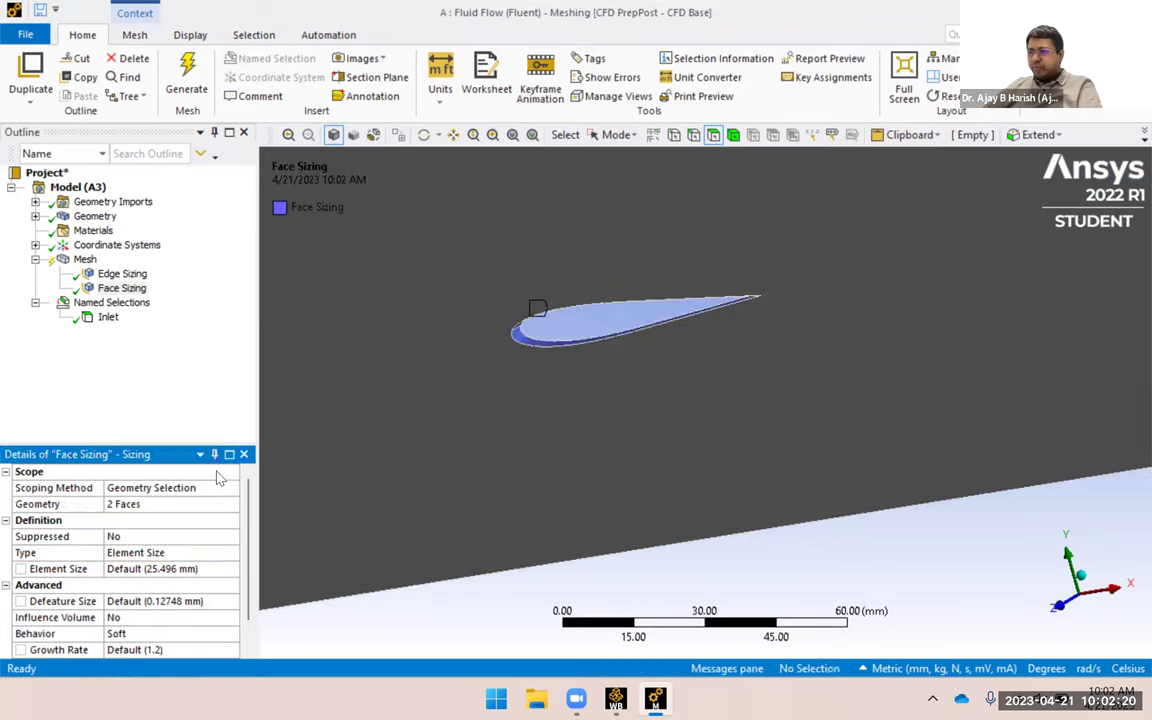
Set the face sizing's element size to 2 mm and generate the mesh, displaying it around the aerofoil.
click(140, 568)
text(2)
key(Return)
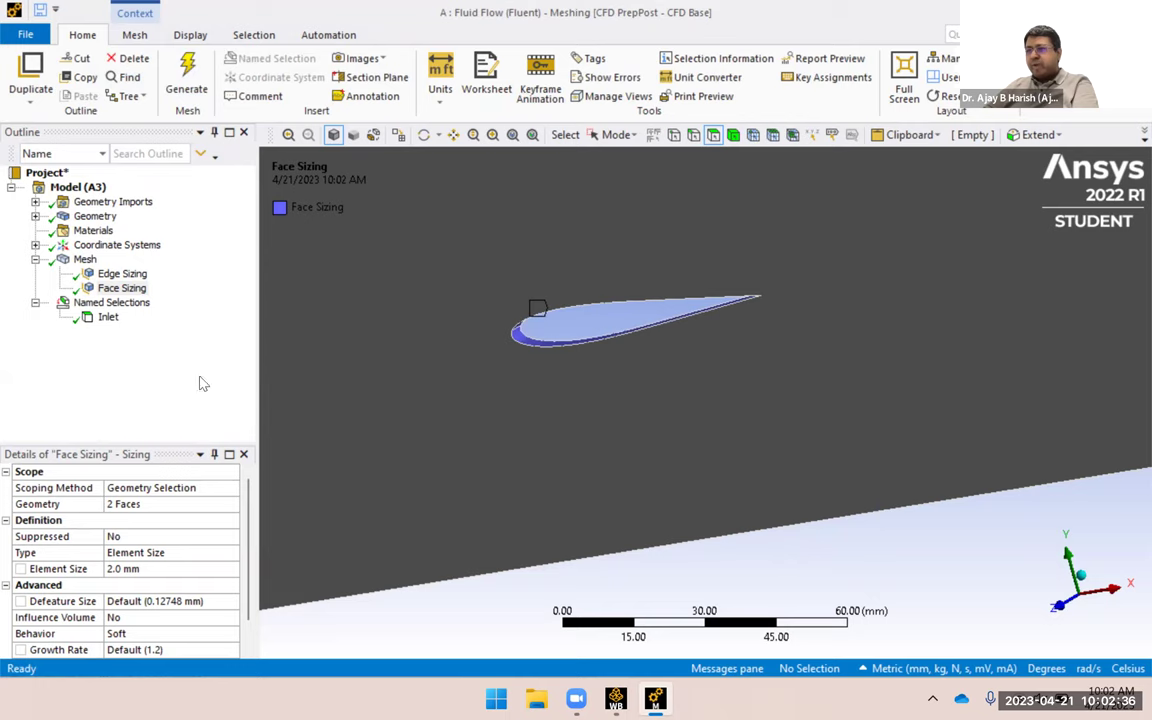
scroll(478, 406, up, 2)
scroll(468, 392, down, 5)
middle_drag(465, 382, 425, 350)
click(84, 259)
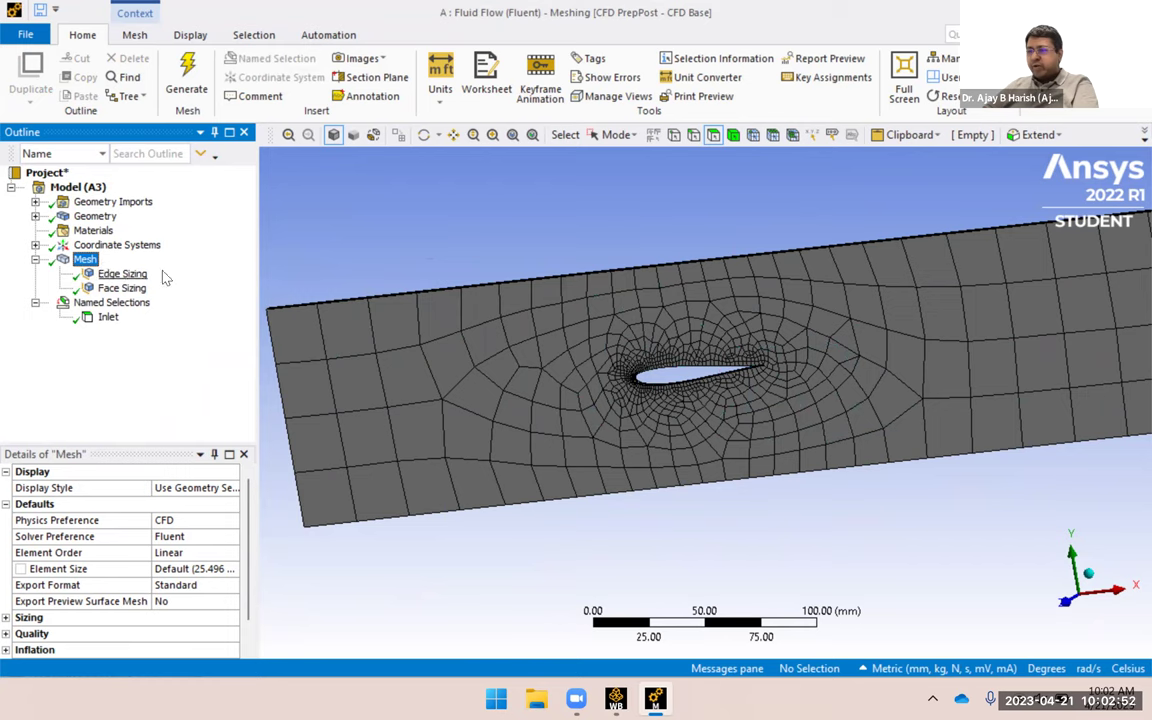
Insert an Inflation control under Mesh and scope its geometry to the whole flow domain body.
right_click(90, 262)
mouse_move(147, 271)
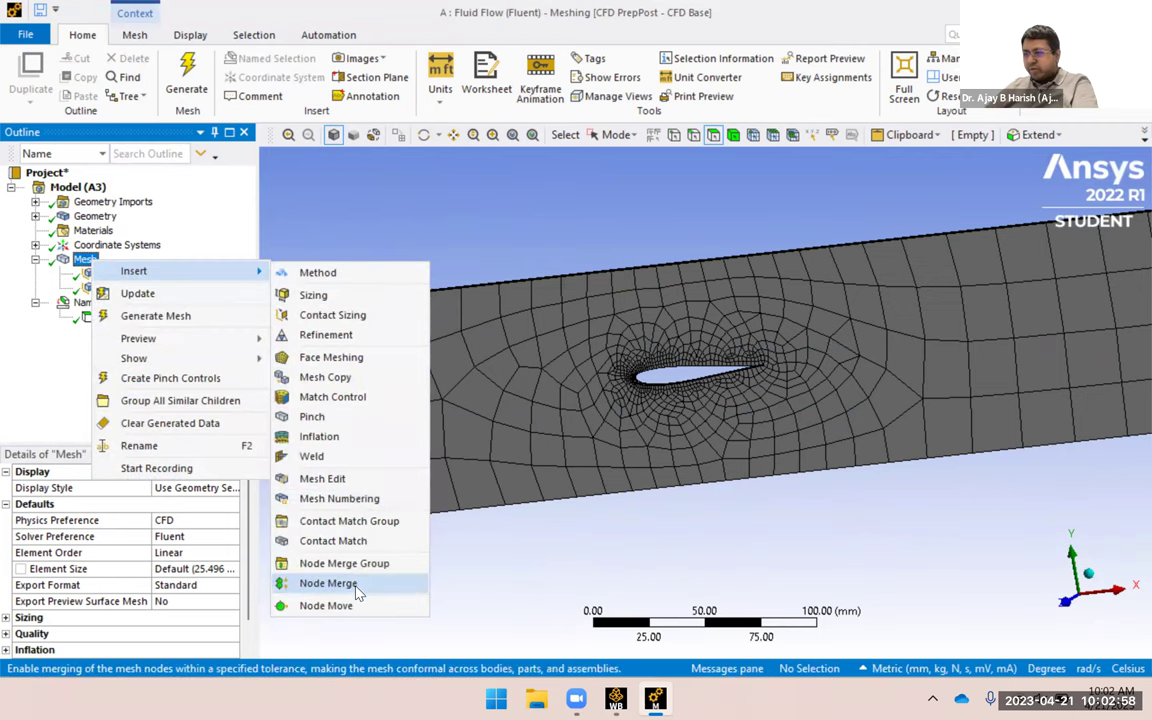
click(364, 437)
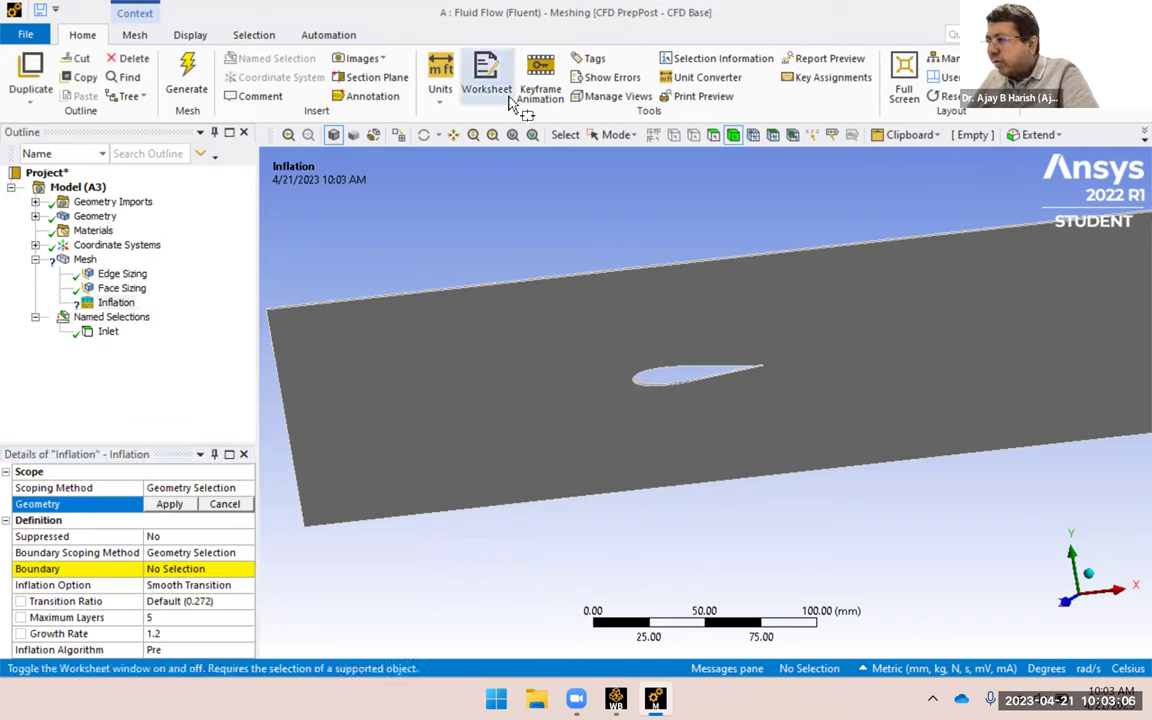
click(714, 136)
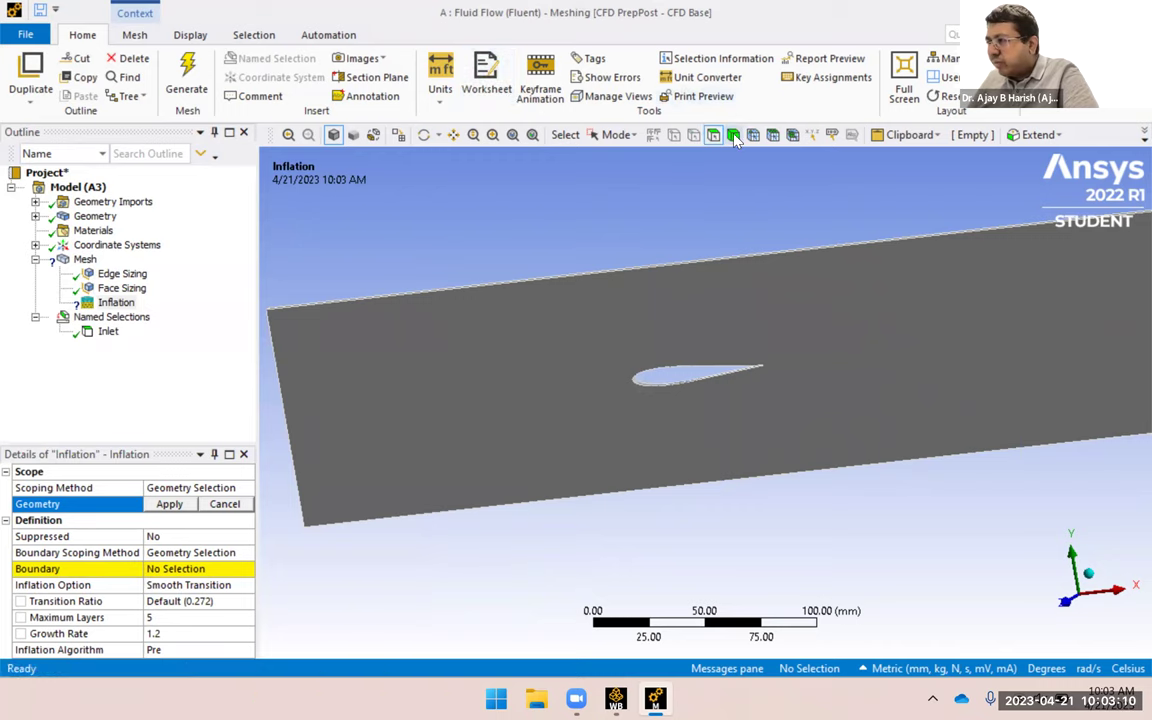
click(628, 135)
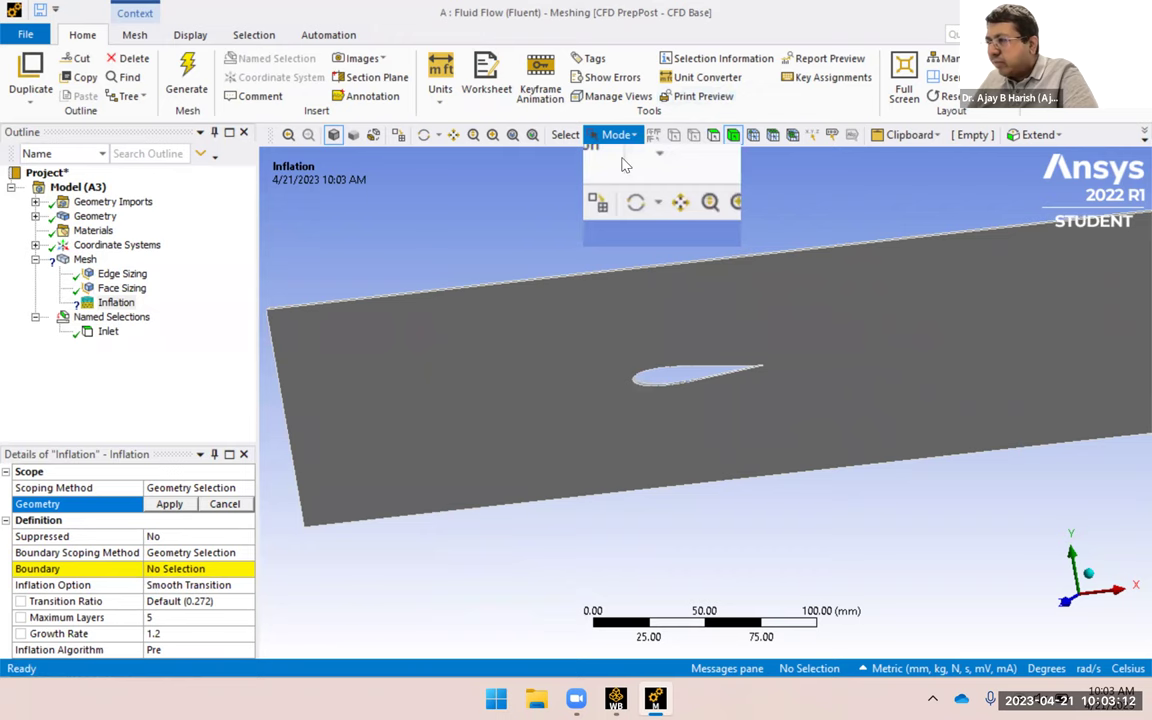
click(489, 380)
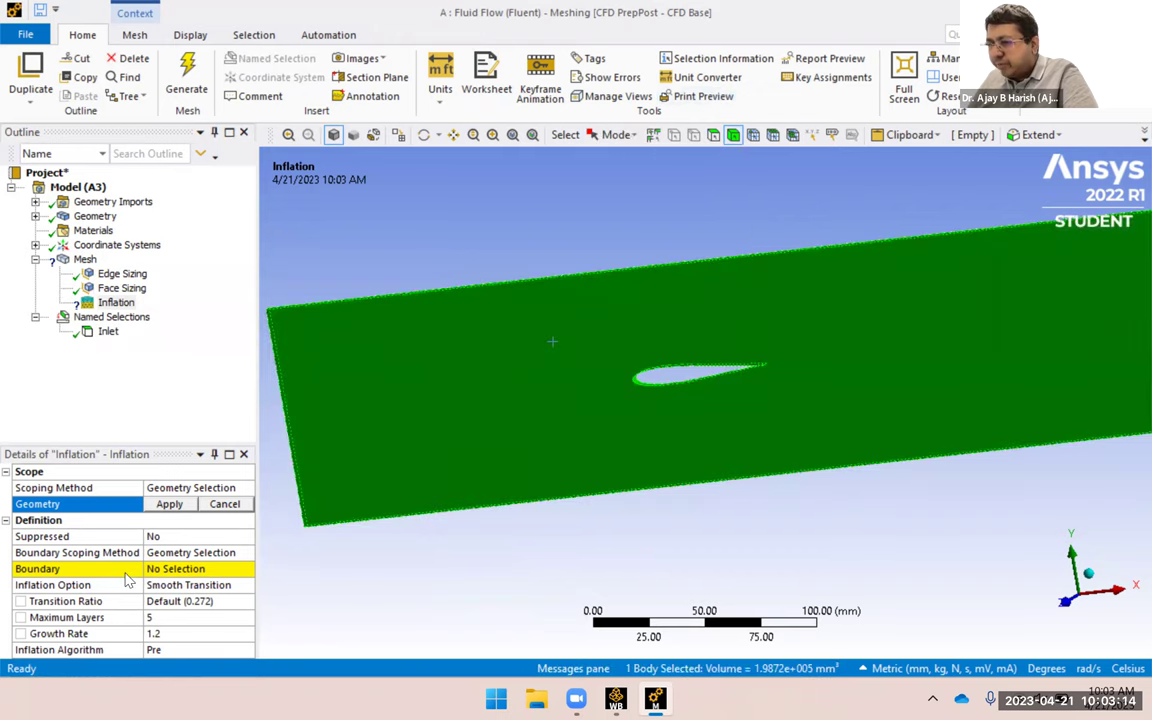
click(168, 504)
Scope the inflation boundary to the two wall faces of the aerofoil cut-out using box selection.
click(176, 568)
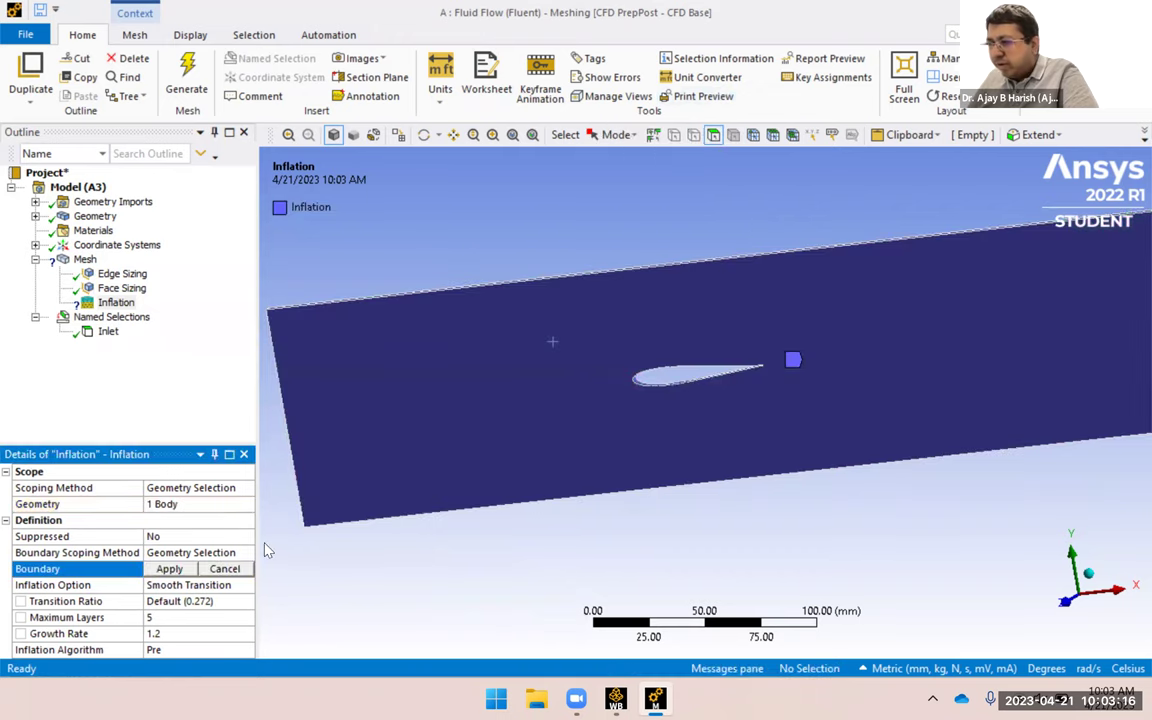
click(645, 390)
middle_drag(645, 385, 643, 365)
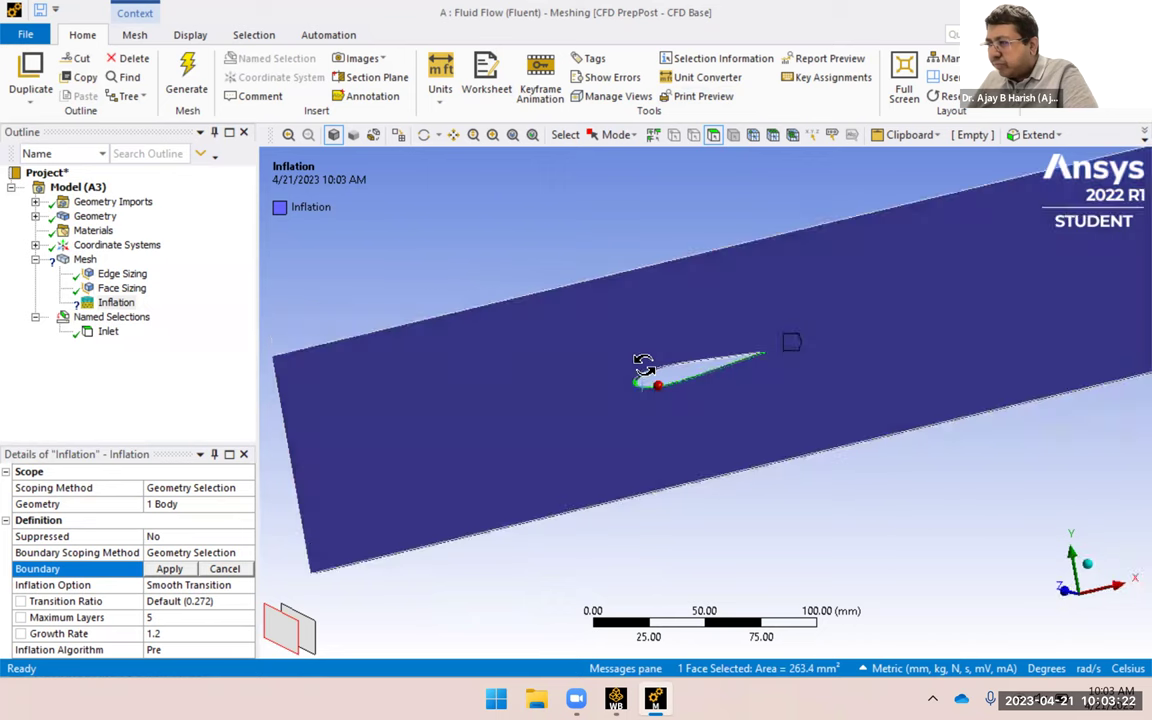
click(740, 425)
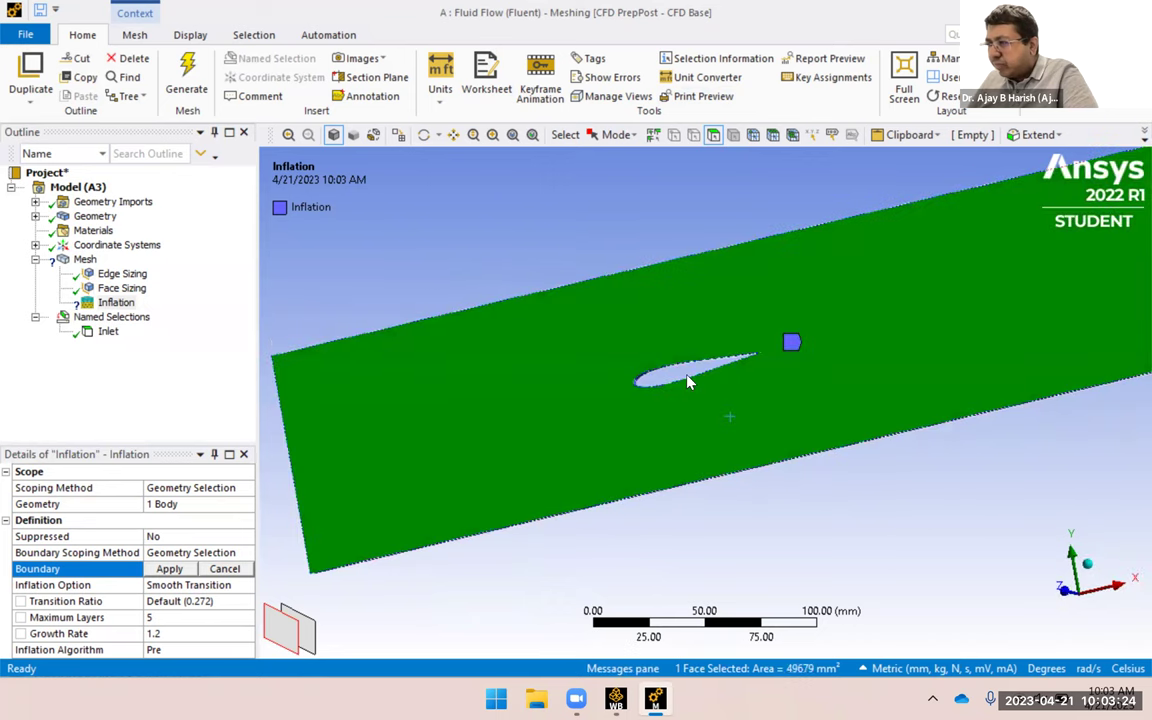
click(615, 134)
click(640, 175)
drag(612, 330, 803, 382)
click(170, 568)
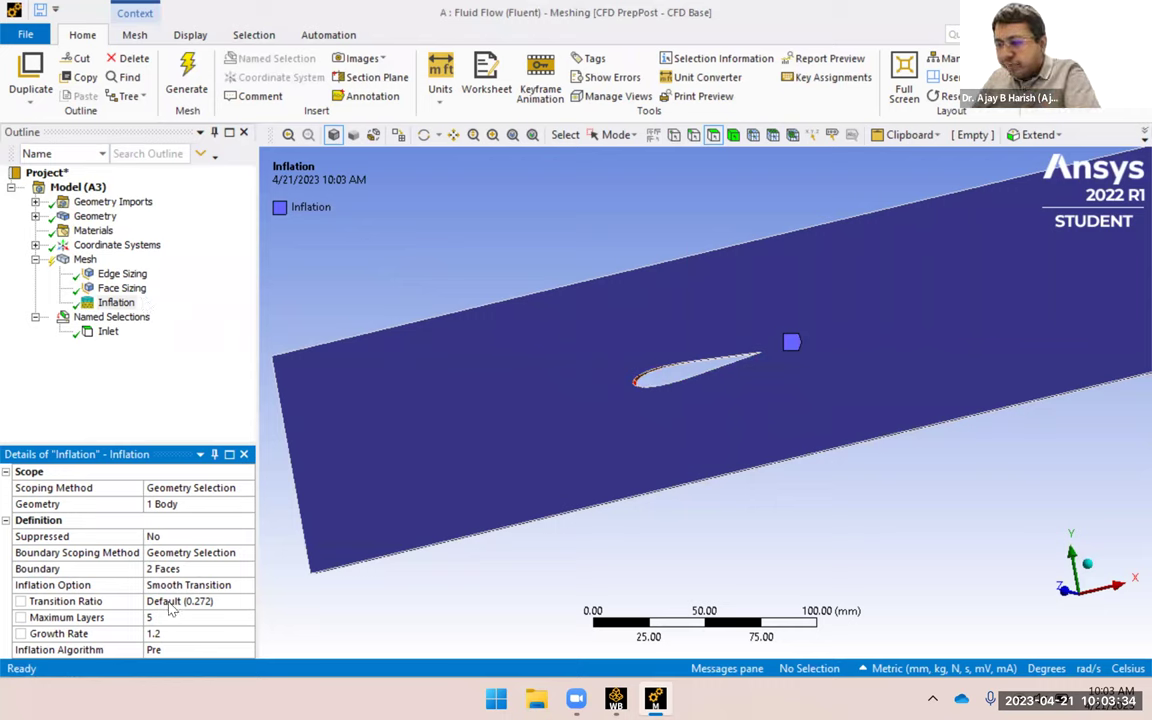
Keep the inflation option at Smooth Transition, set the maximum layers to 6 and generate the mesh.
click(230, 587)
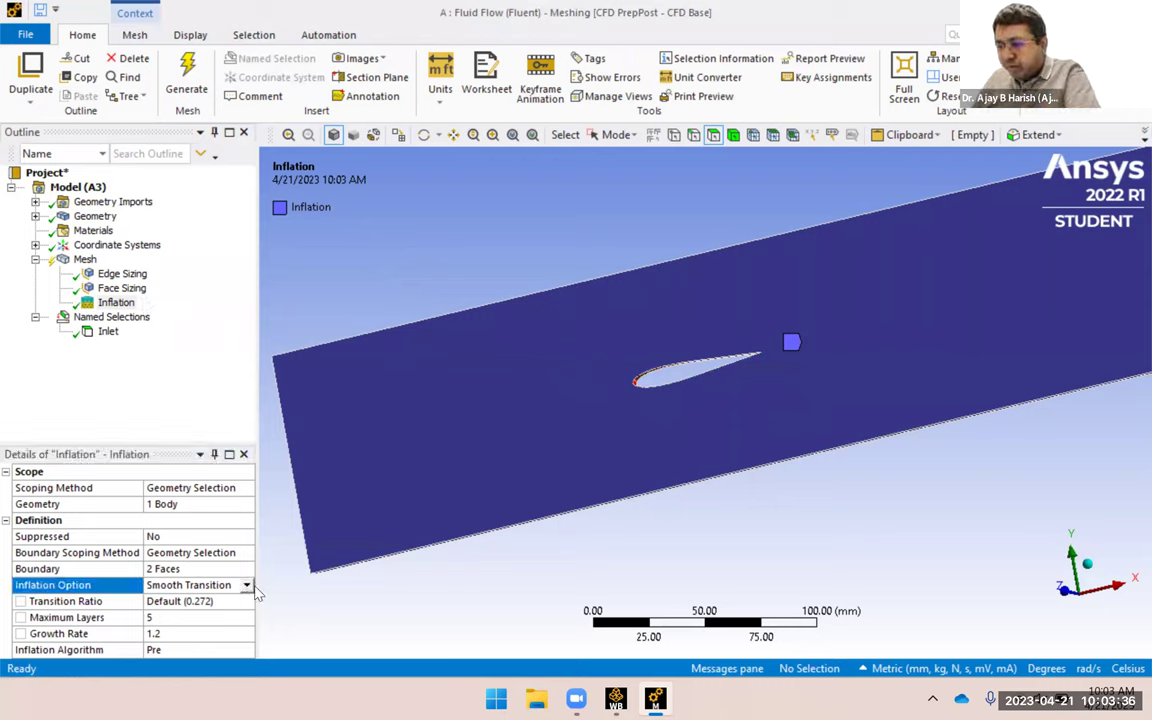
click(246, 586)
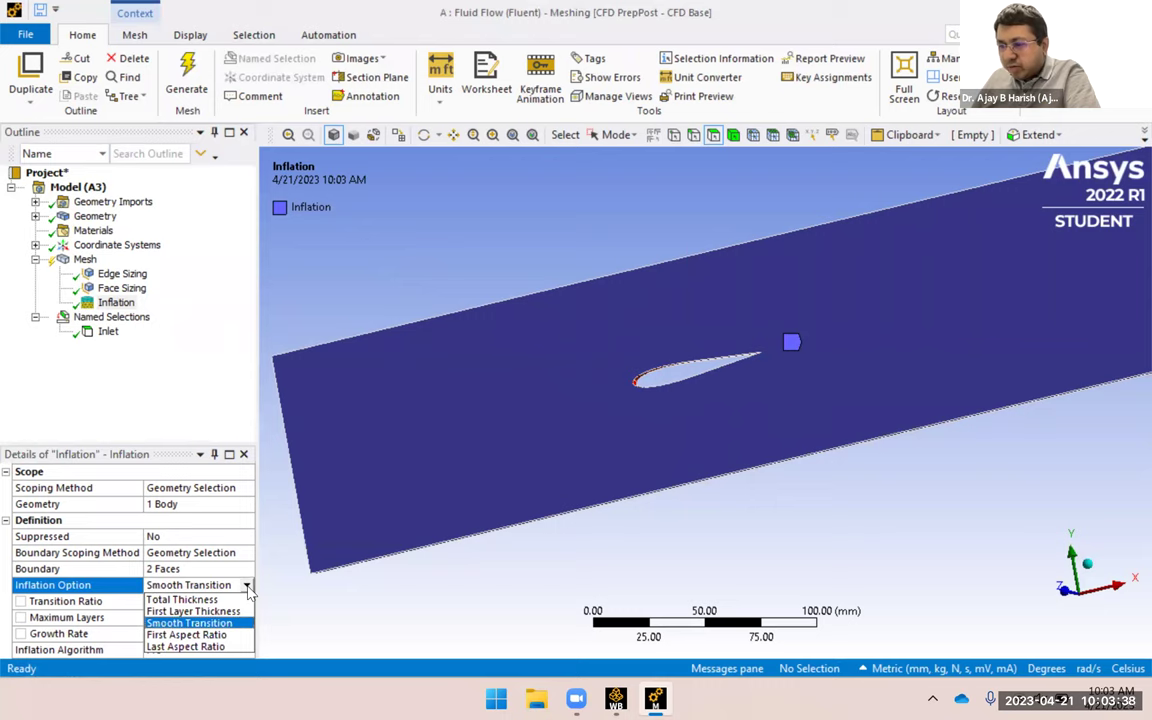
click(219, 622)
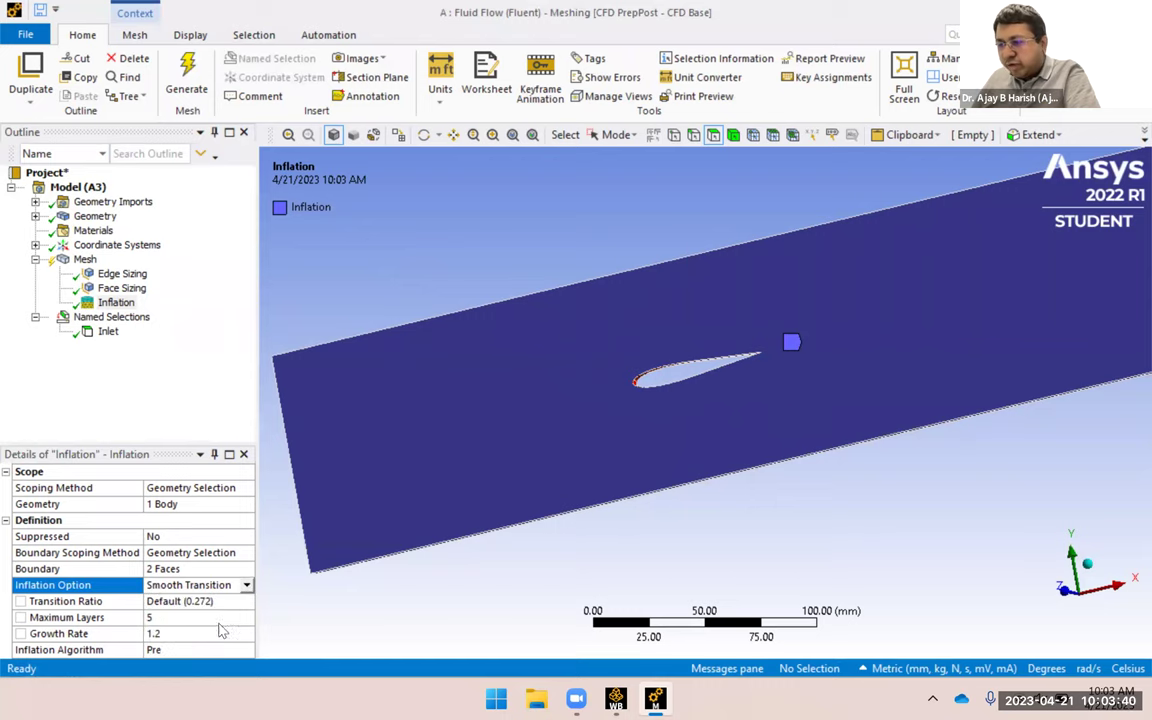
click(174, 619)
text(6)
key(Return)
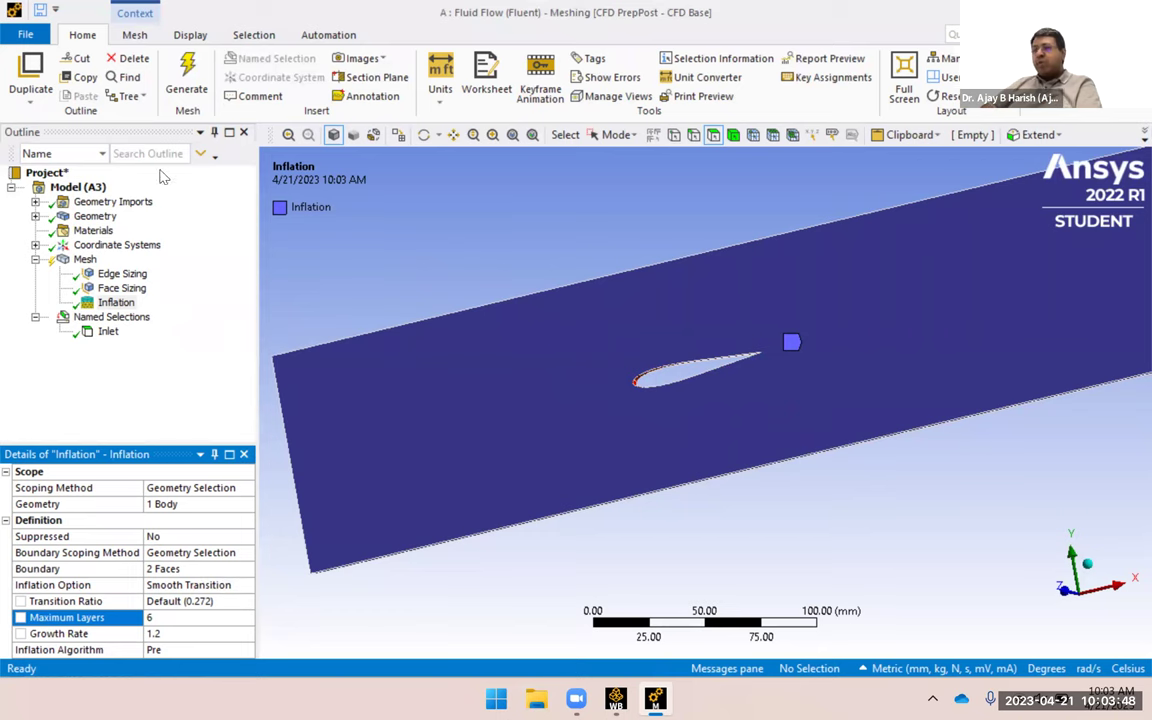
click(82, 260)
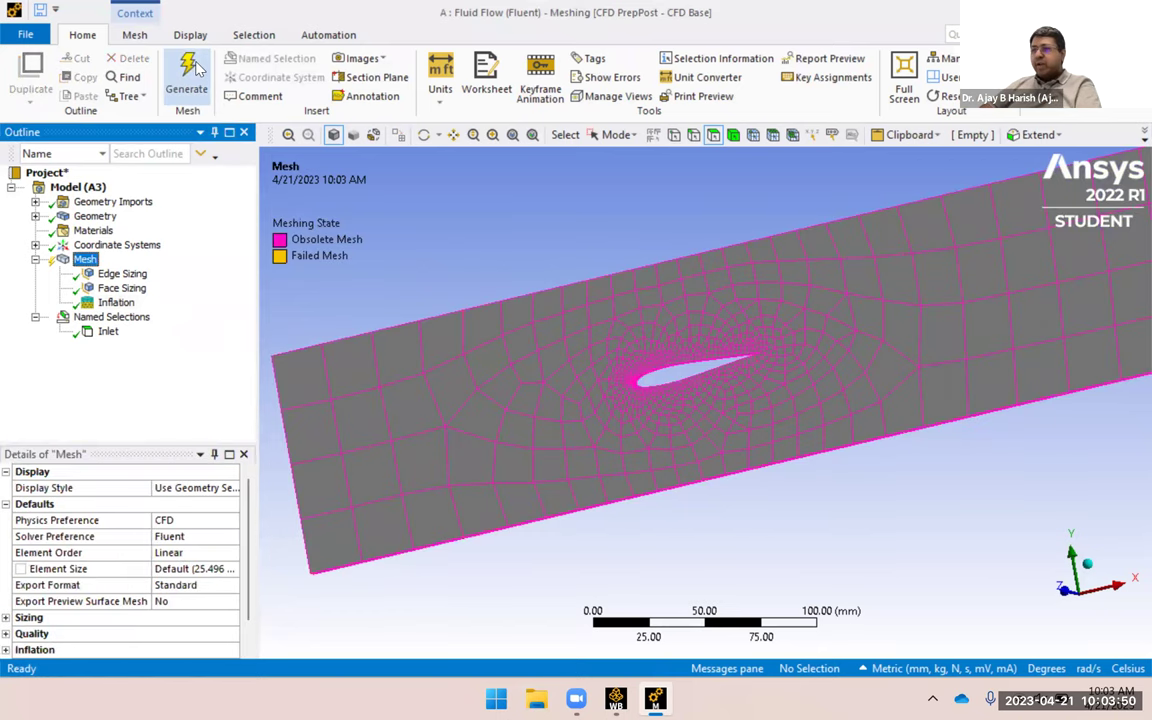
click(196, 66)
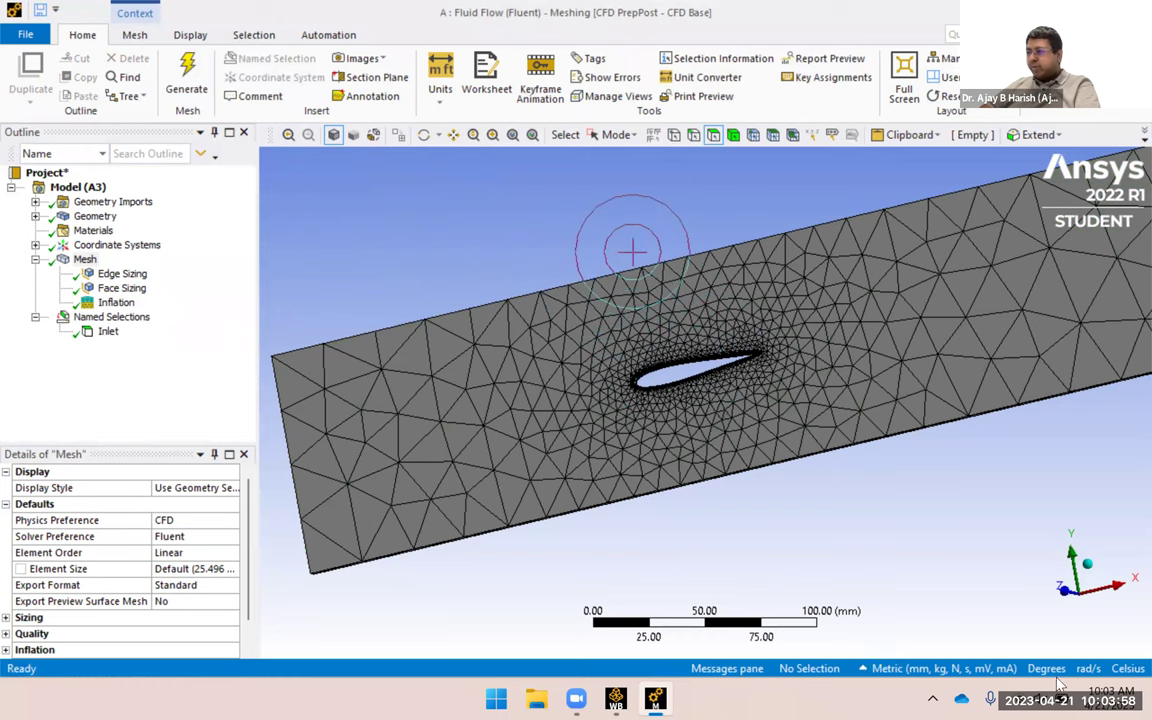
Examine the inflation layers around the aerofoil up close, down to its trailing edge.
middle_drag(955, 540, 622, 309)
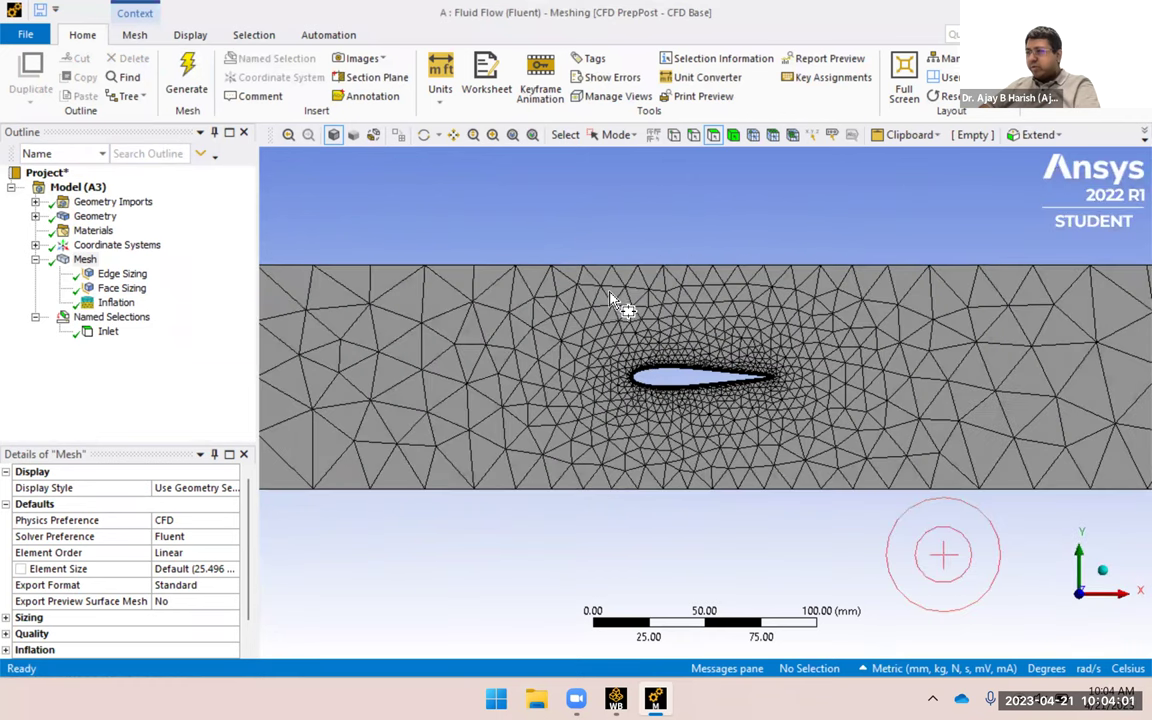
click(806, 447)
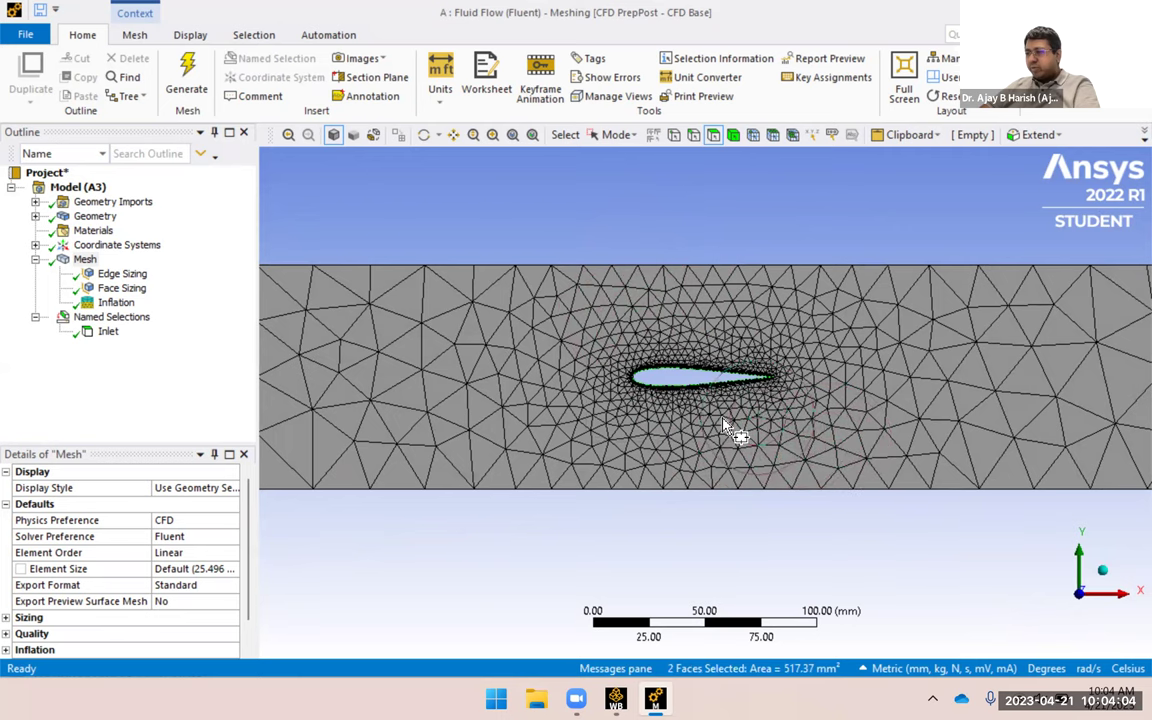
scroll(715, 411, down, 3)
scroll(663, 395, up, 3)
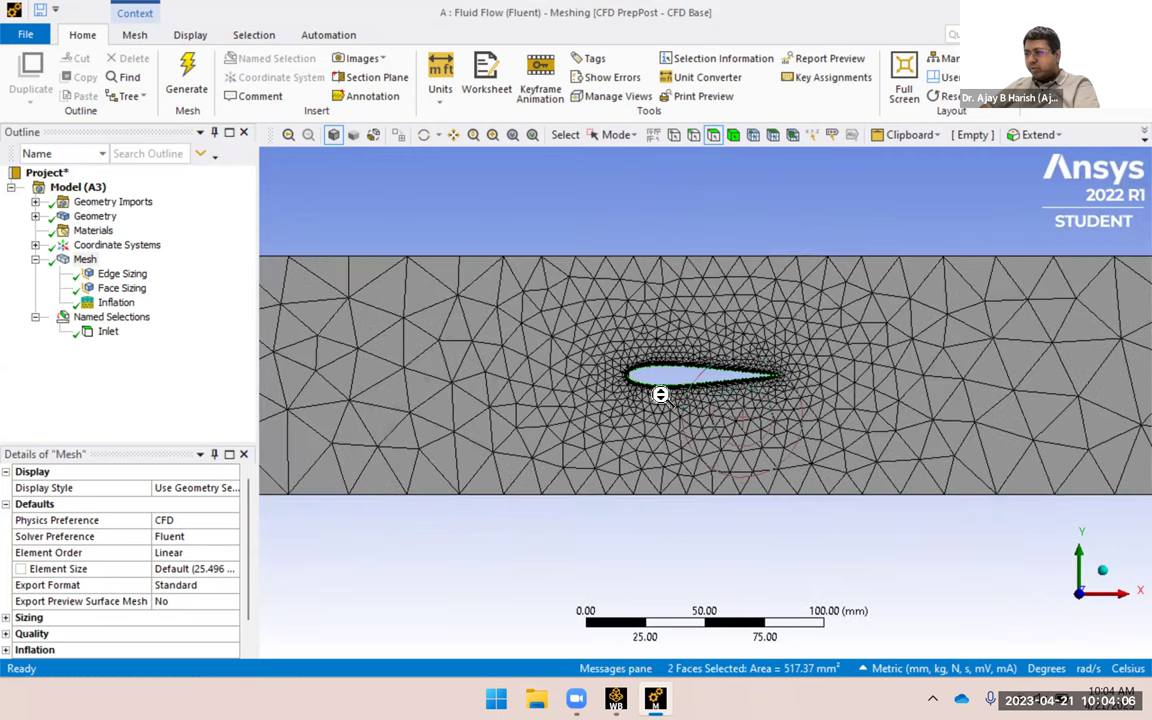
scroll(661, 395, up, 2)
scroll(661, 395, up, 5)
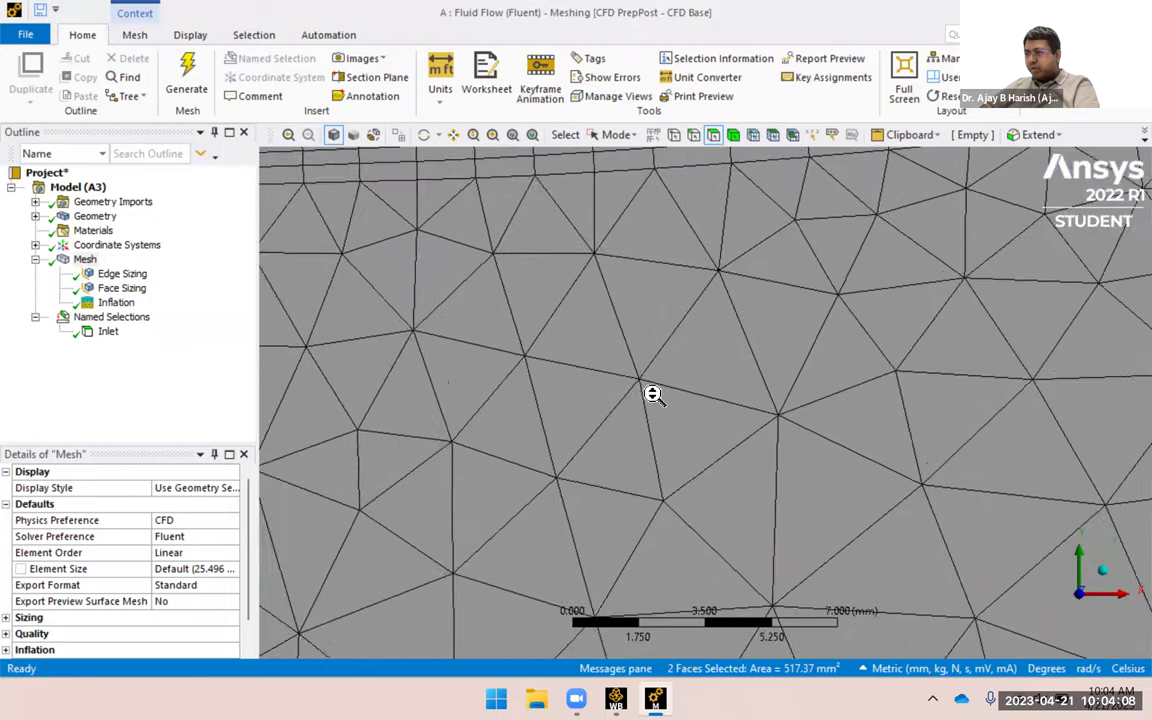
middle_drag(622, 279, 370, 545)
middle_drag(897, 497, 880, 515)
Set the mesh's Check Mesh Quality option to Yes, Errors and Warnings.
click(6, 633)
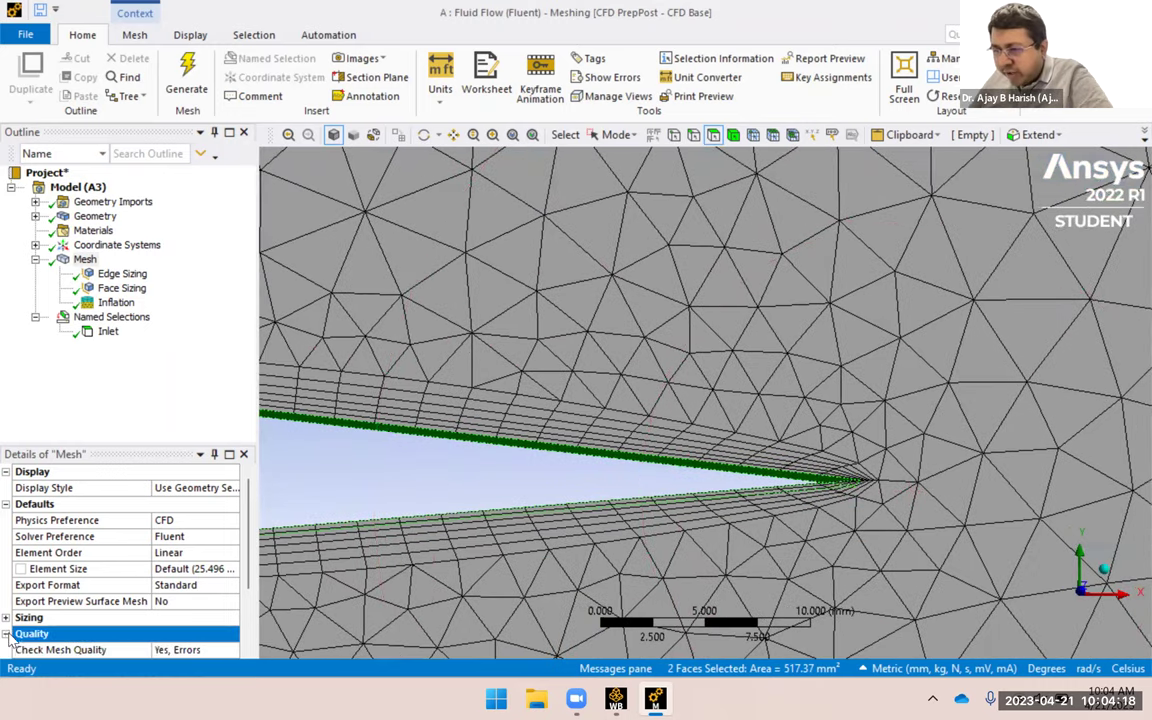
scroll(30, 645, down, 2)
click(200, 553)
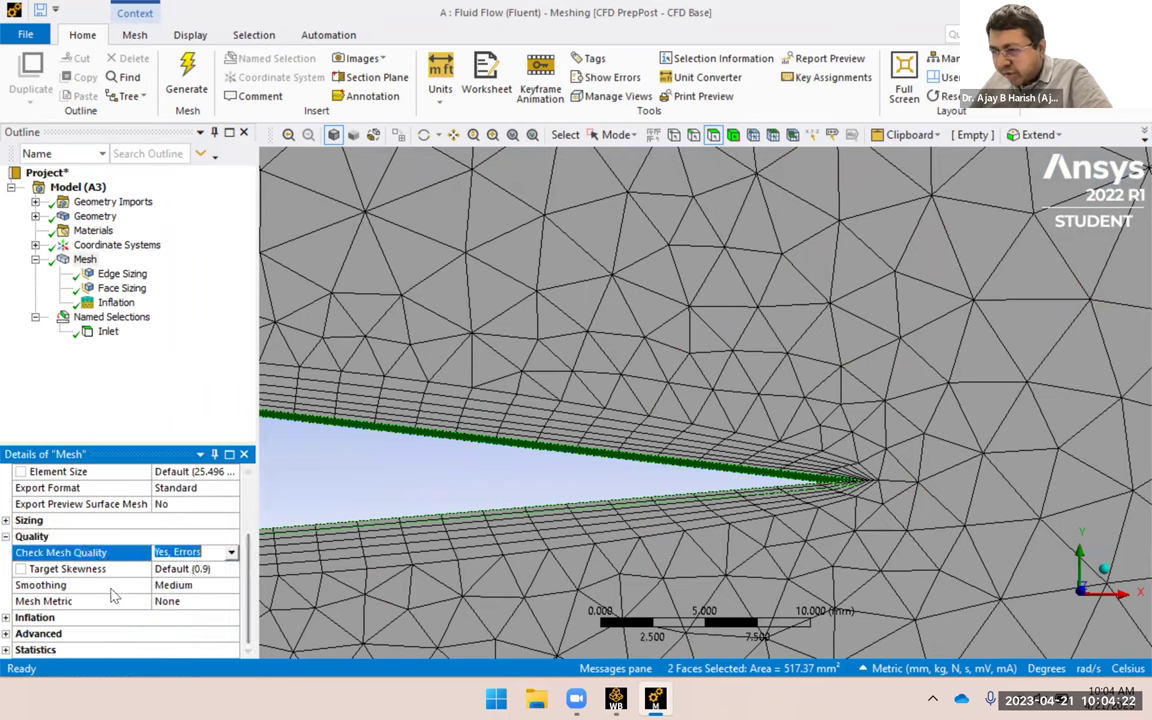
click(231, 554)
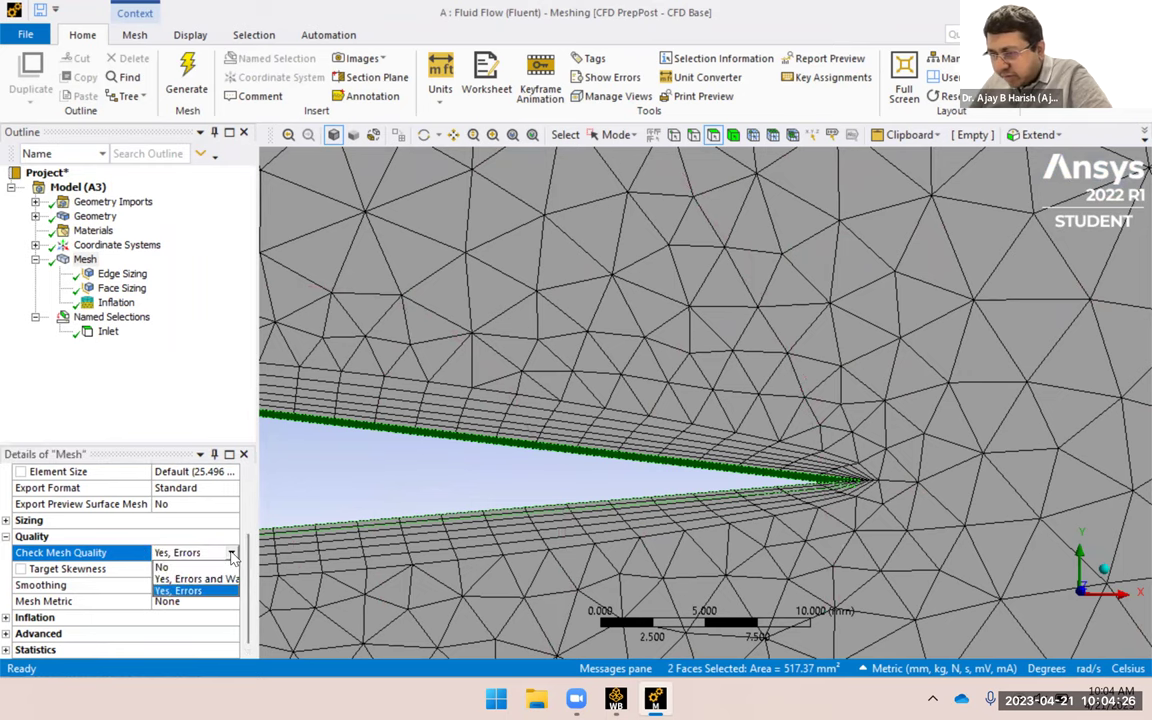
click(195, 579)
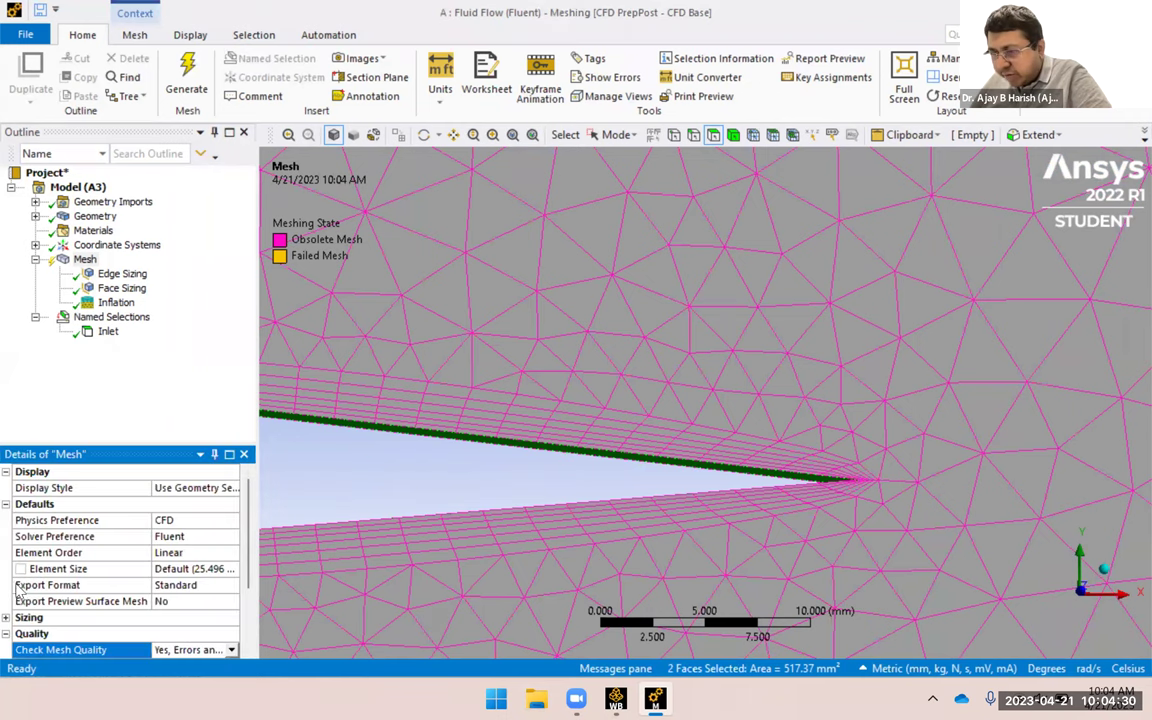
Review the mesh's Sizing, Statistics, Advanced and Inflation settings.
click(6, 617)
scroll(6, 630, down, 5)
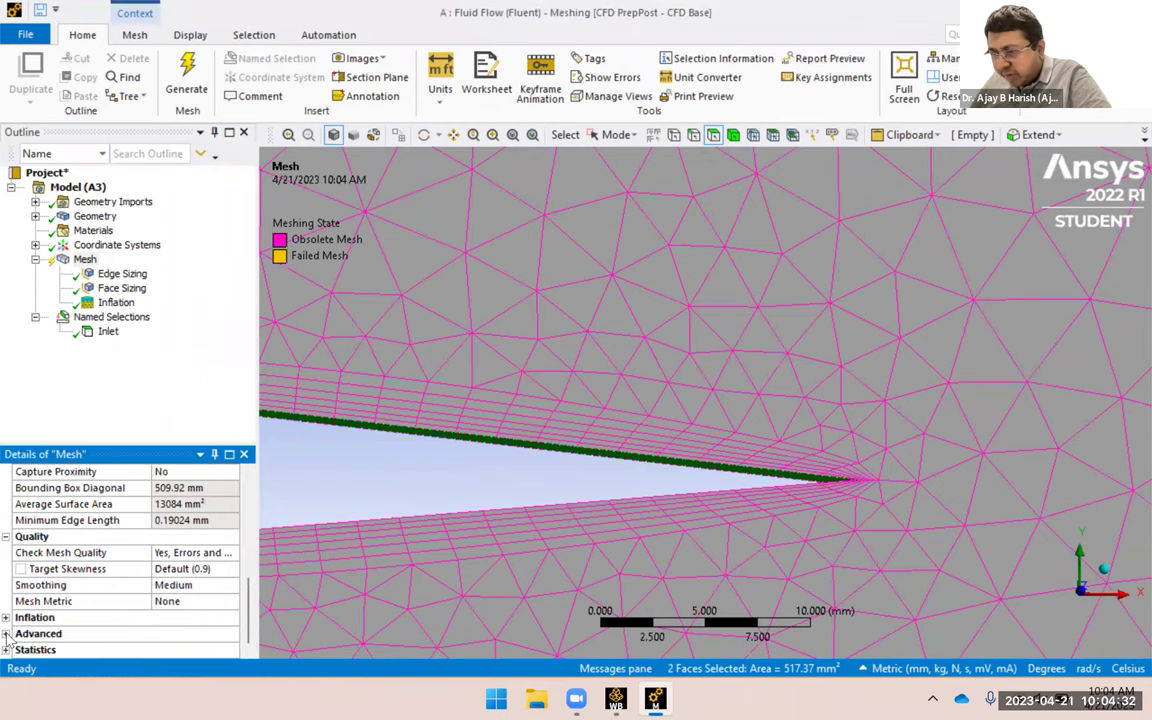
click(6, 649)
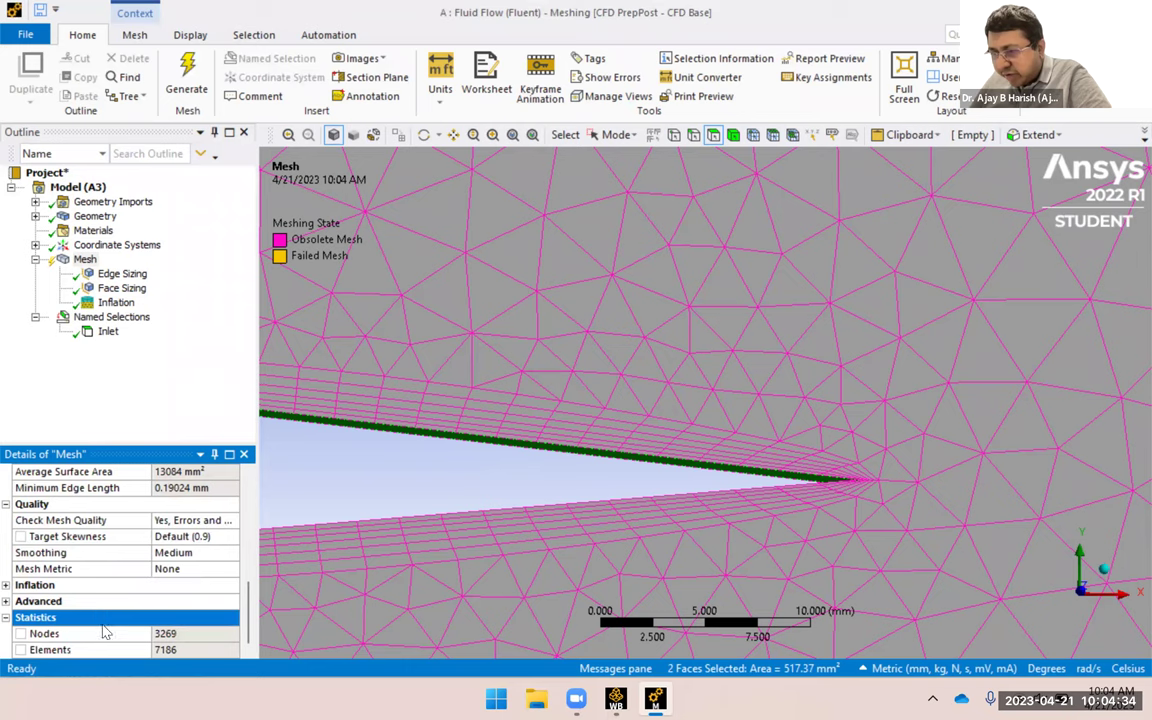
click(6, 601)
click(6, 585)
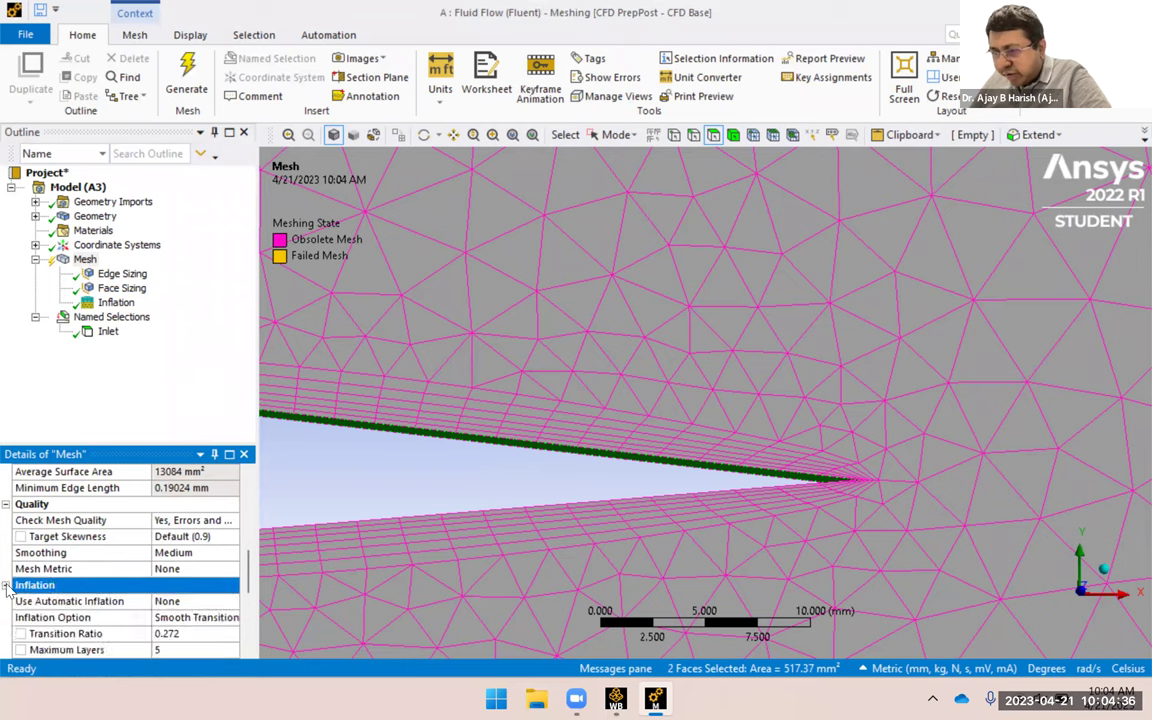
scroll(95, 606, down, 5)
scroll(95, 606, up, 12)
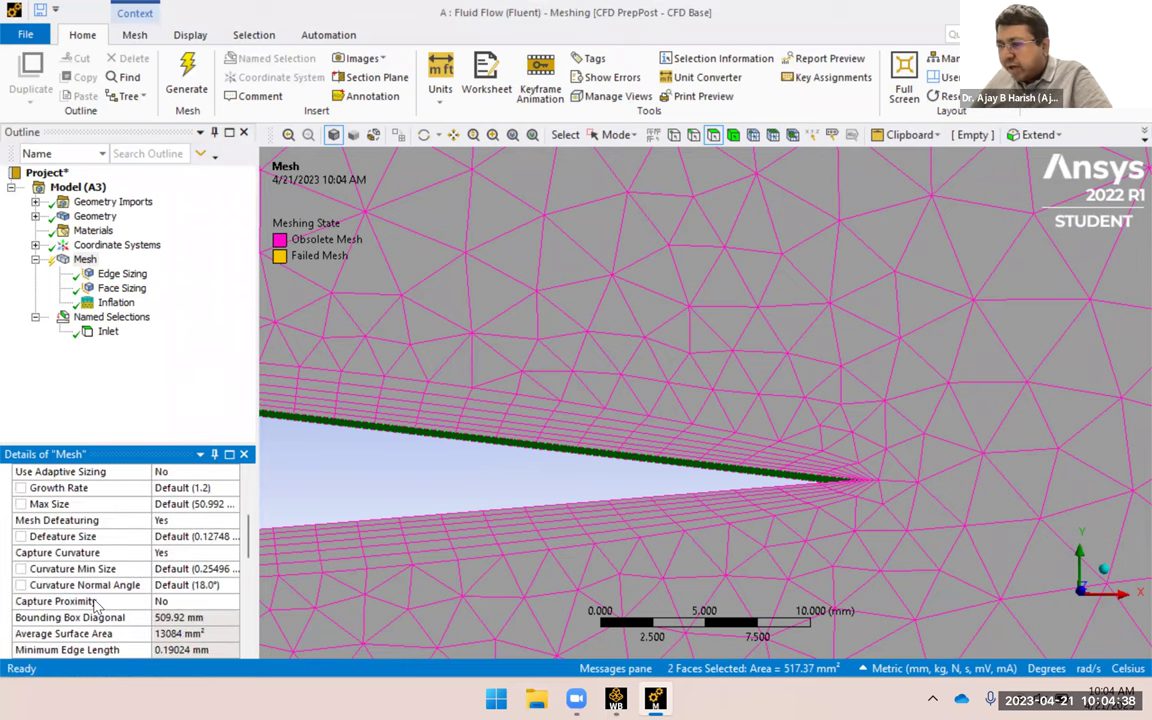
middle_drag(538, 541, 515, 508)
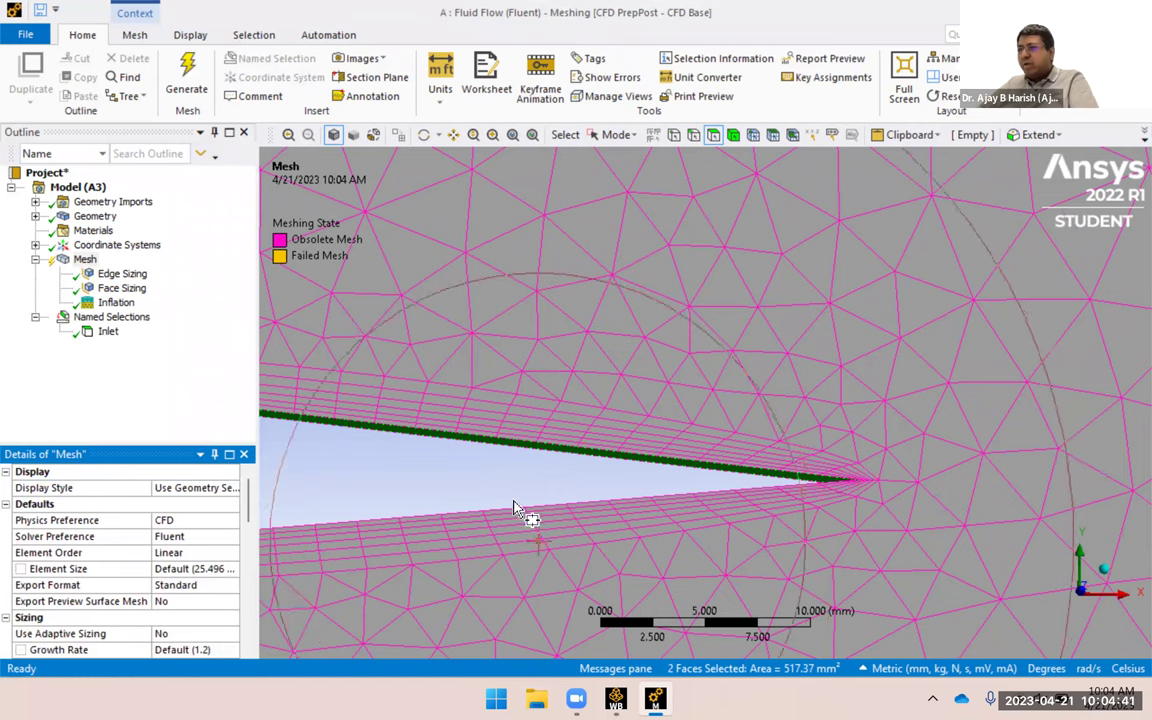
Regenerate the mesh with the changed quality check and open its message for reading.
click(90, 258)
click(187, 80)
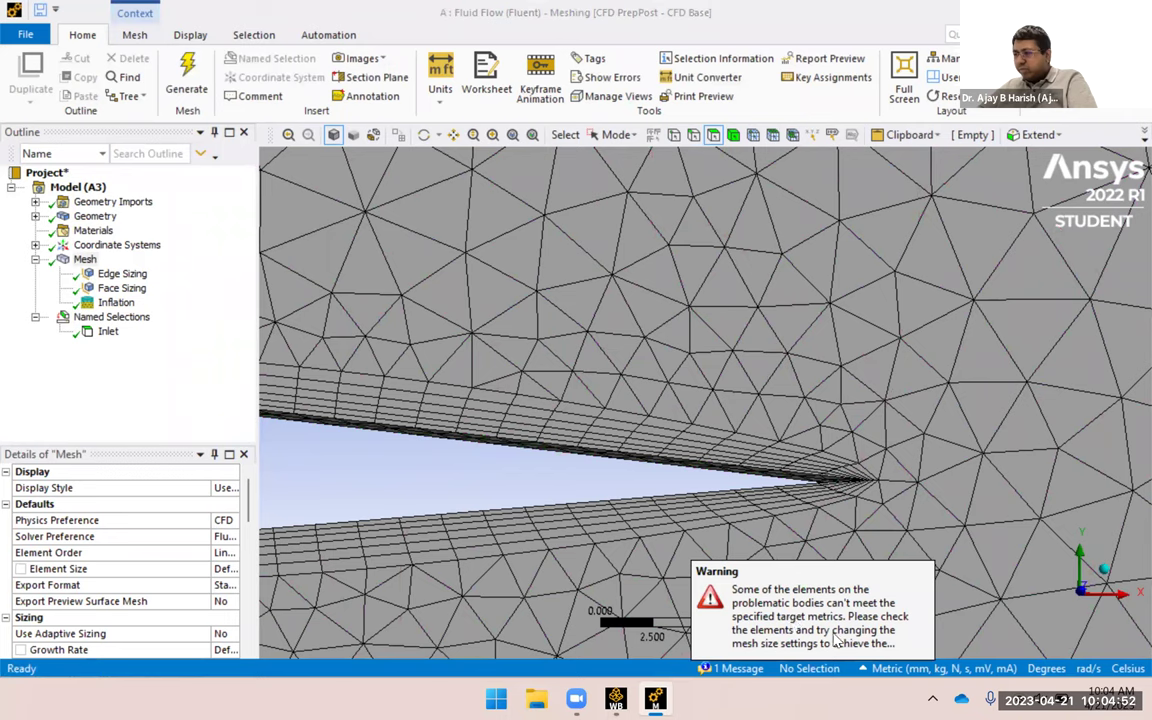
click(740, 669)
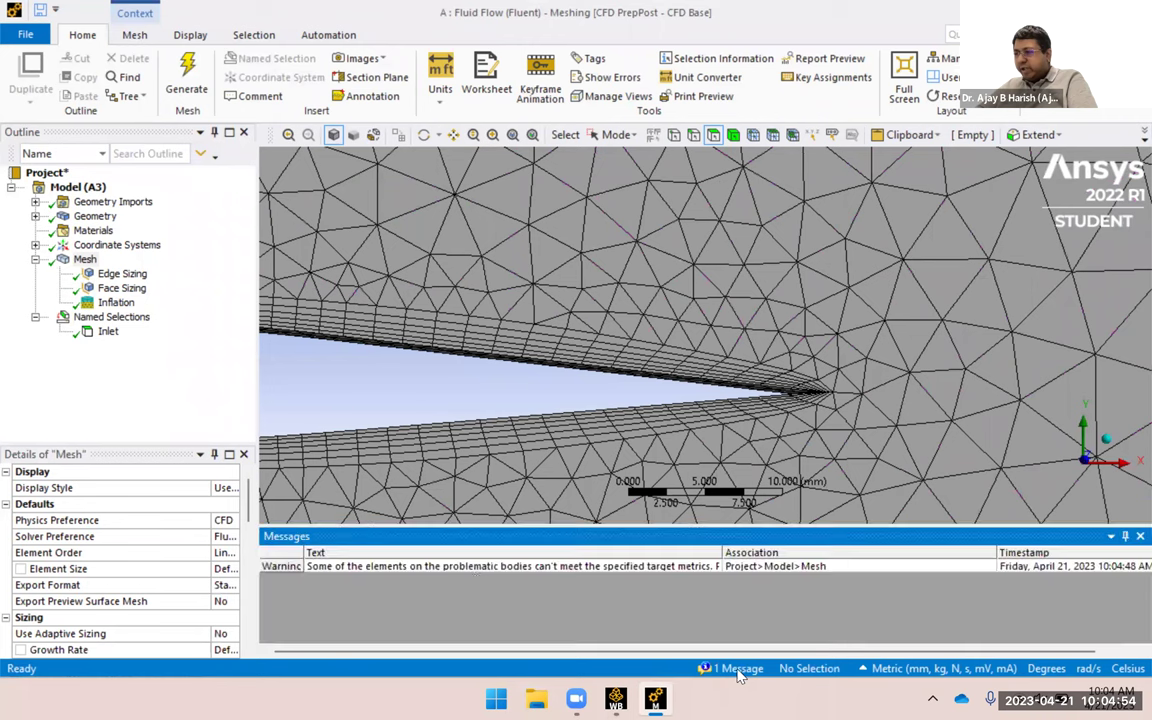
click(476, 568)
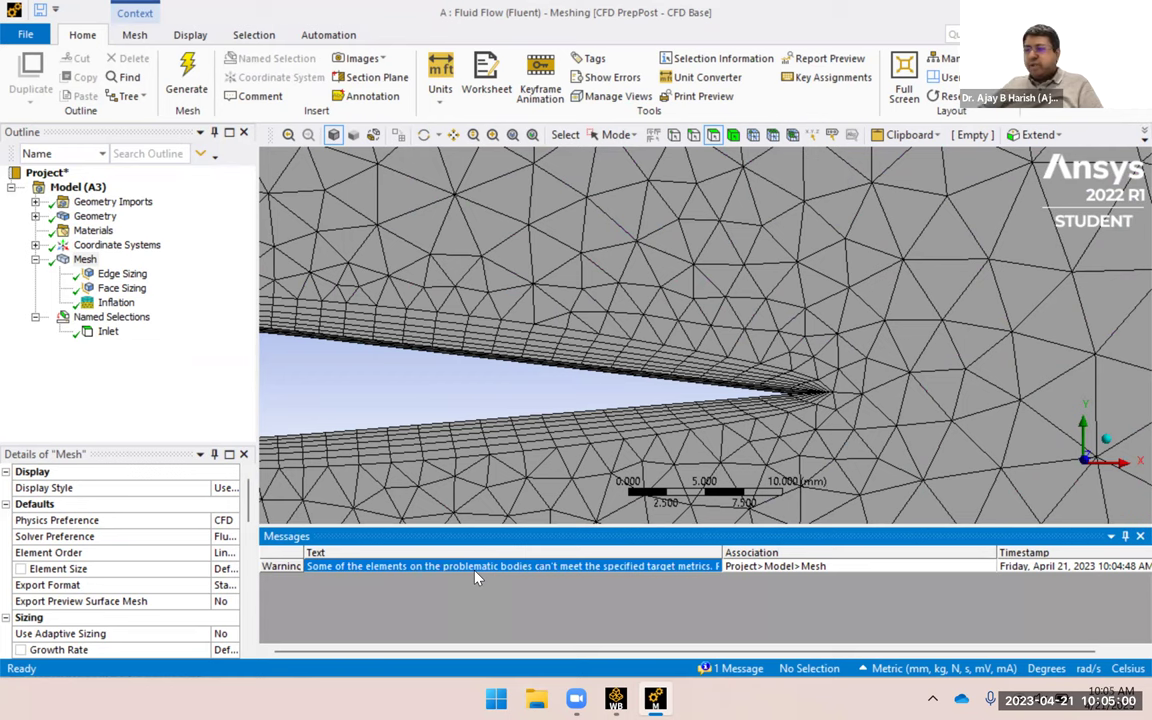
Review the node and element statistics and examine the mesh across the whole flow domain.
middle_drag(400, 468, 397, 470)
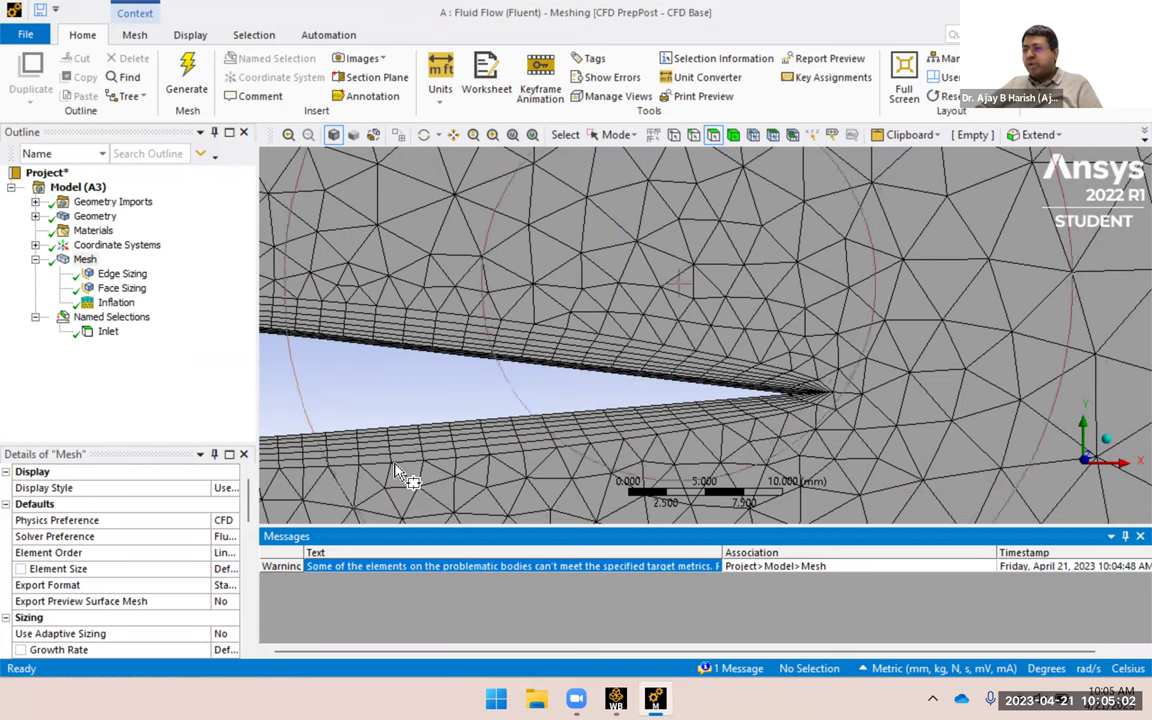
scroll(113, 625, down, 10)
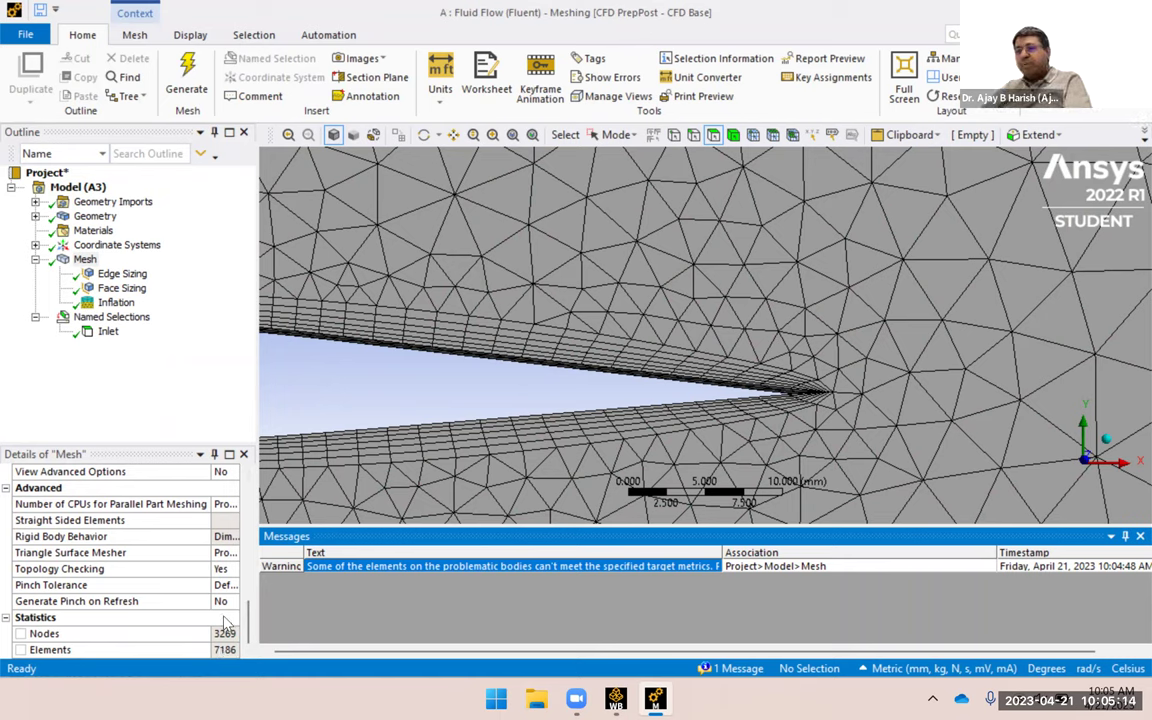
mouse_move(531, 366)
middle_down()
mouse_move(540, 378)
mouse_move(540, 364)
middle_up()
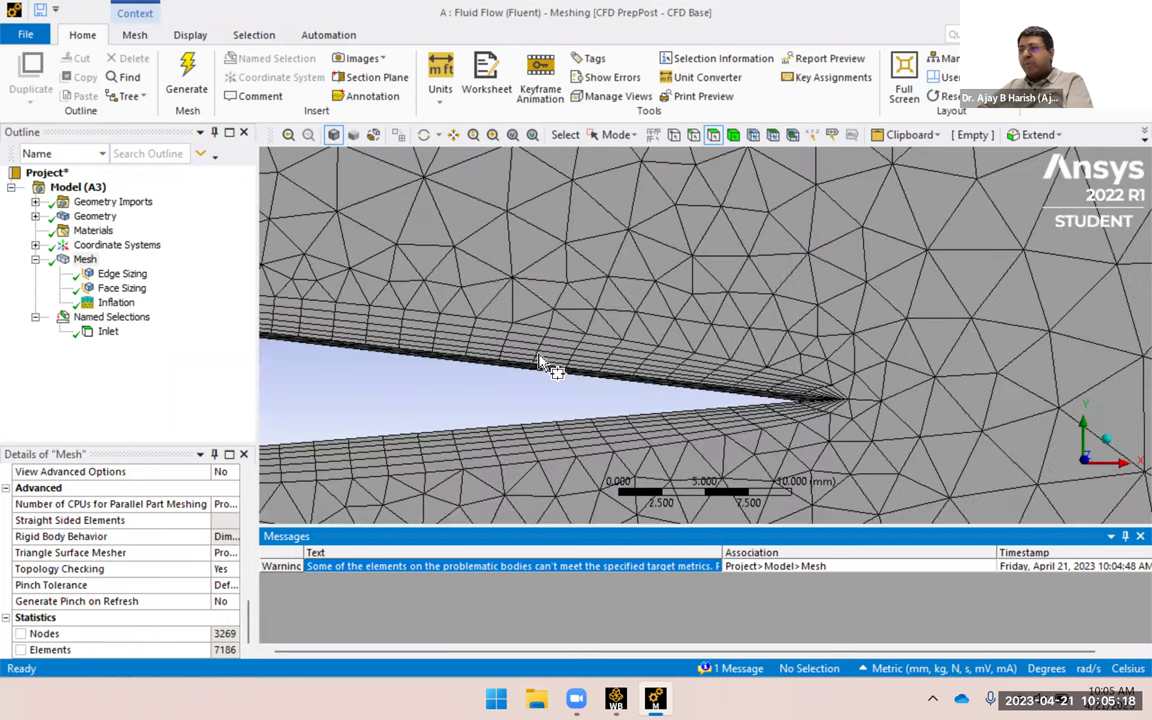
scroll(540, 364, down, 3)
scroll(540, 362, down, 8)
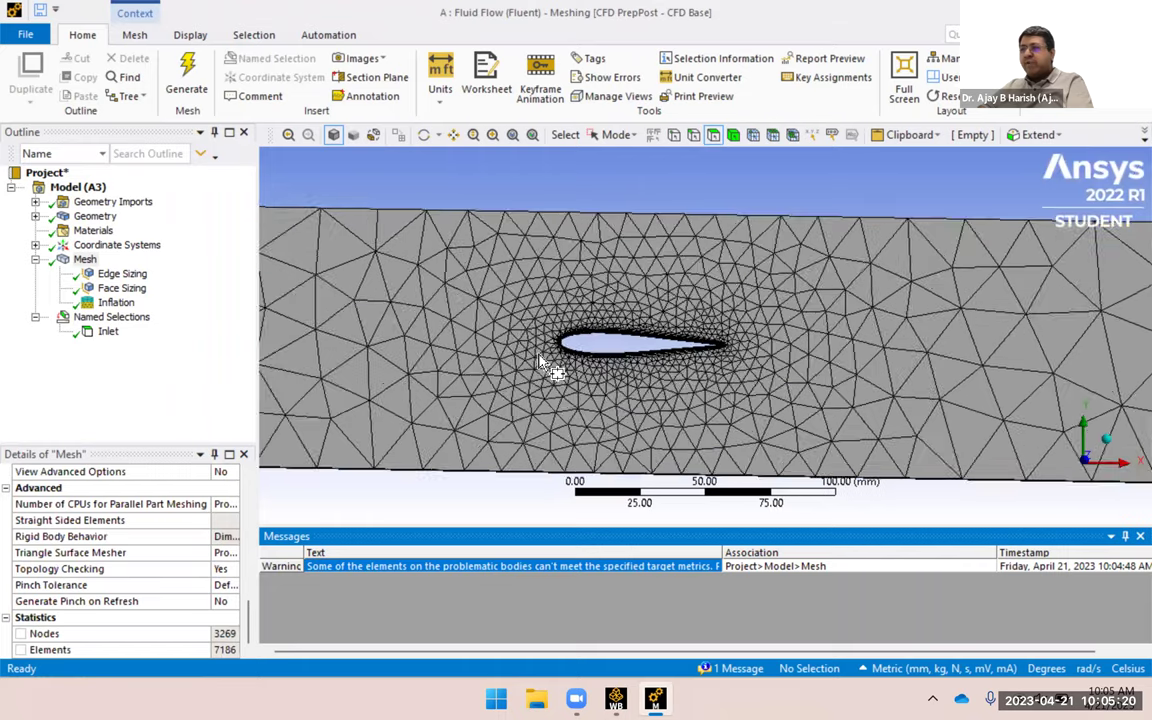
scroll(540, 362, up, 2)
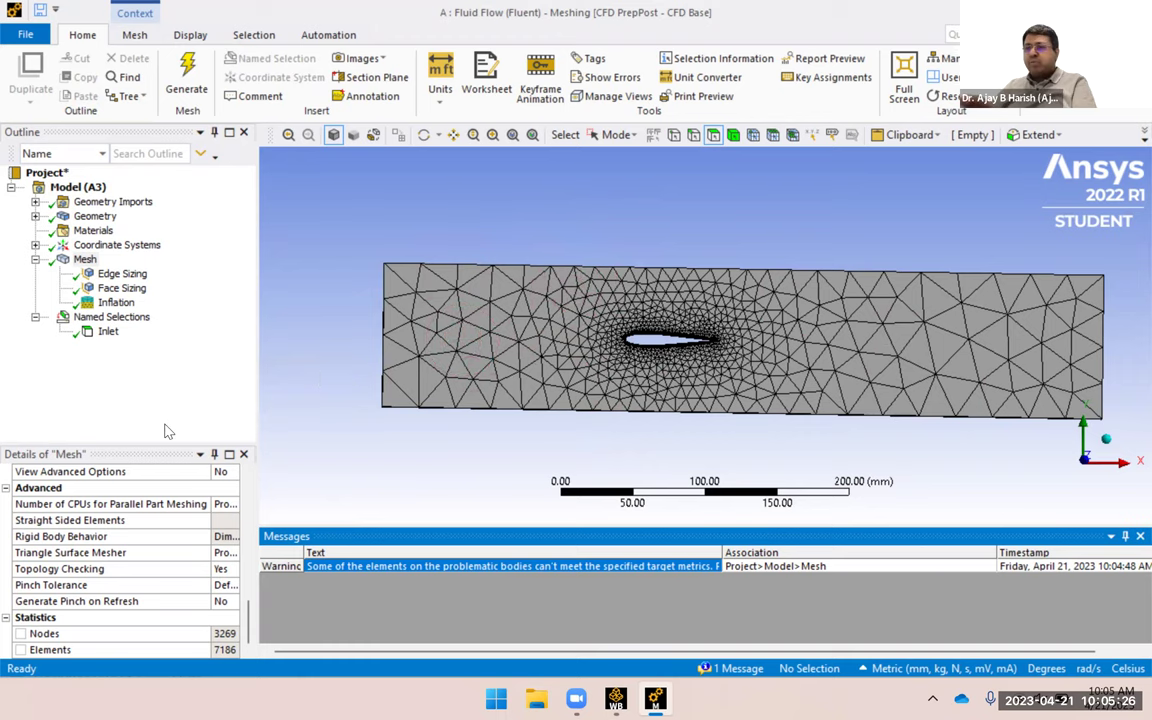
Set the Edge Sizing control's element size to 0.1 mm.
click(122, 273)
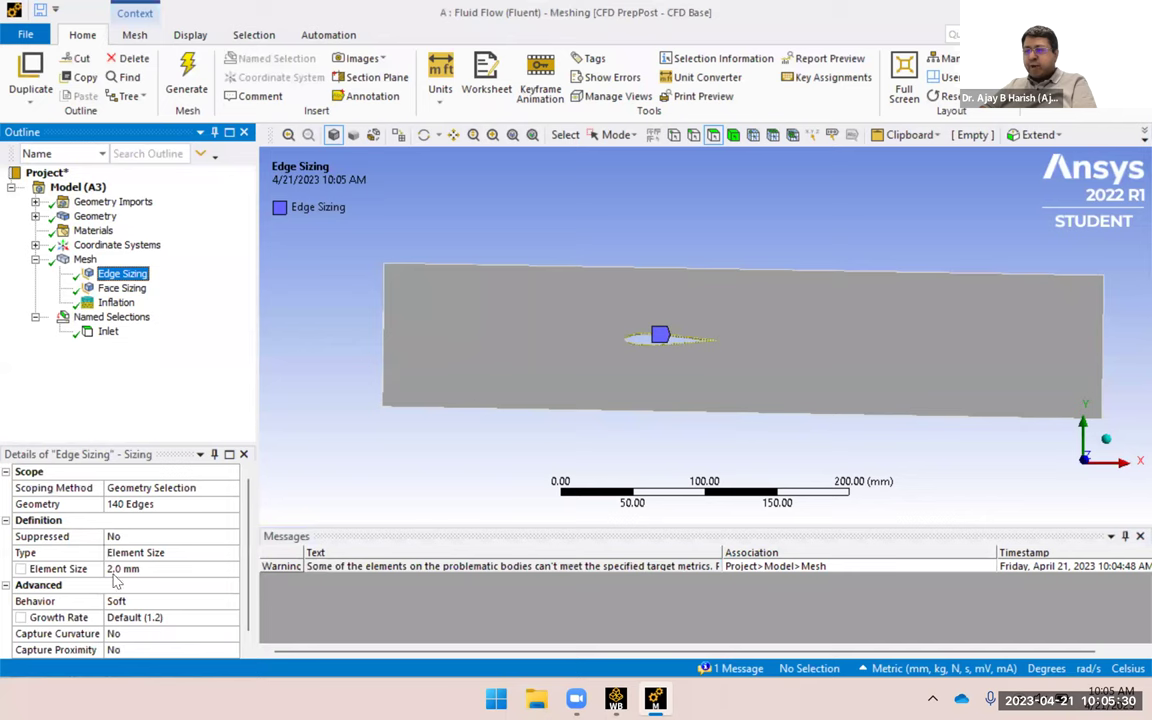
click(113, 569)
text(0.1)
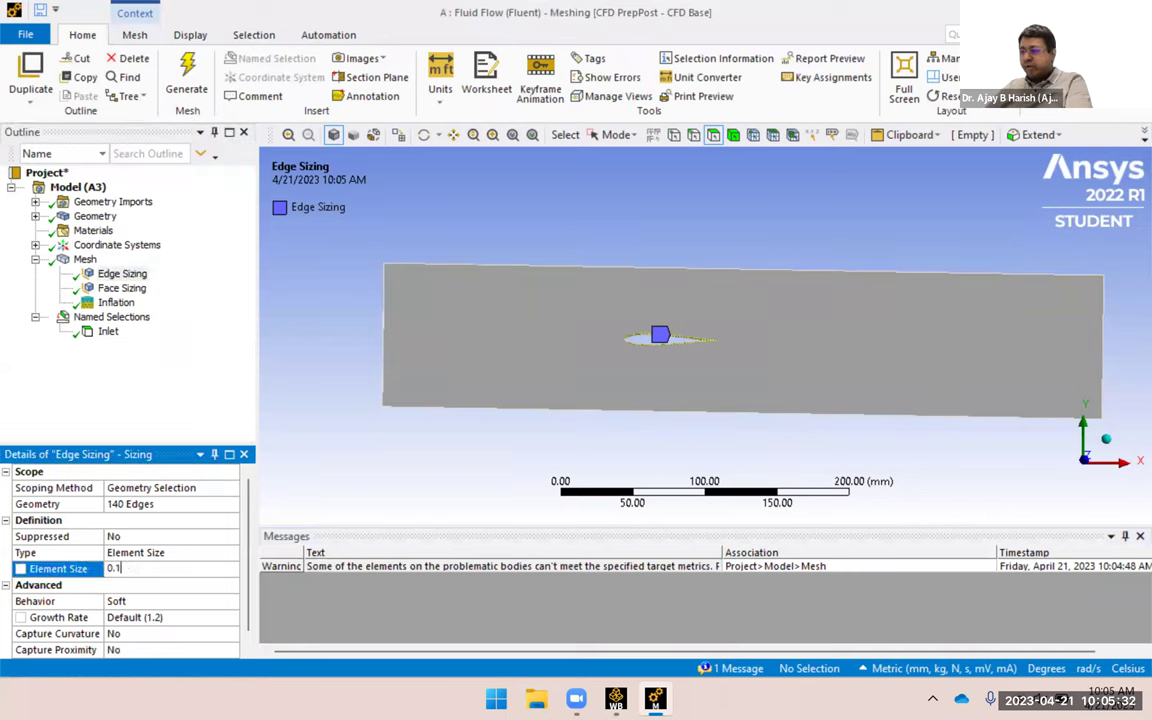
key(Return)
Set the Face Sizing control's element size to 0.4 mm and start regenerating the mesh.
click(128, 289)
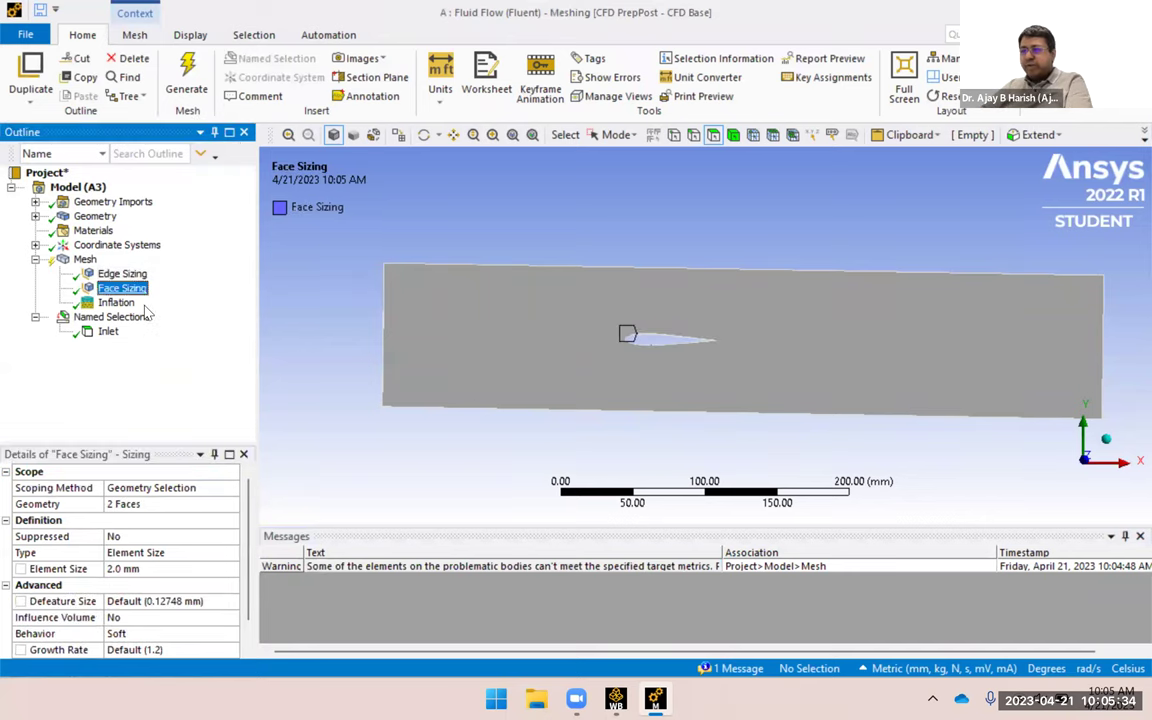
click(134, 569)
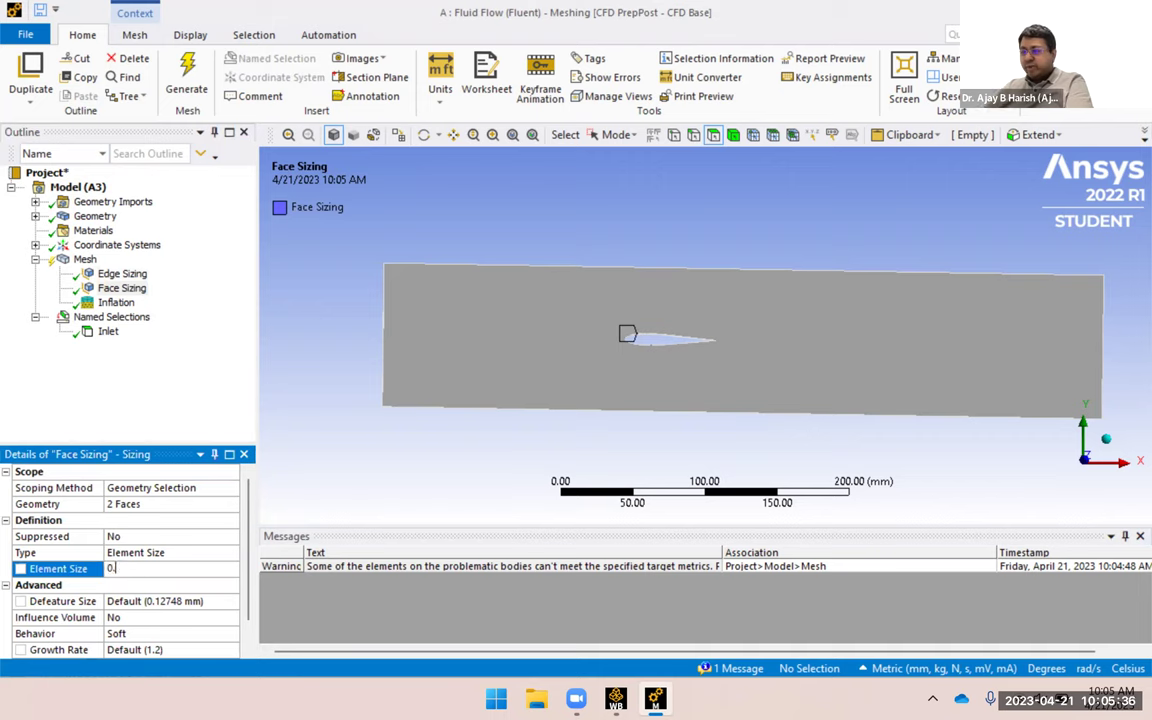
text(0.4)
key(Return)
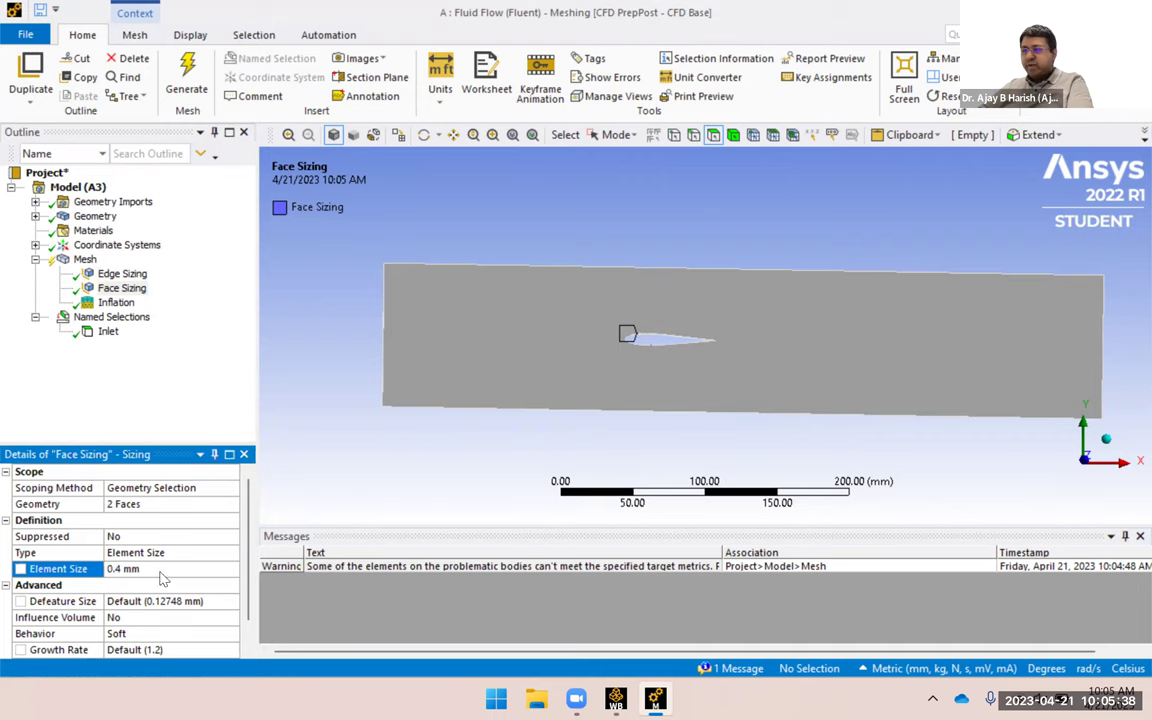
click(190, 95)
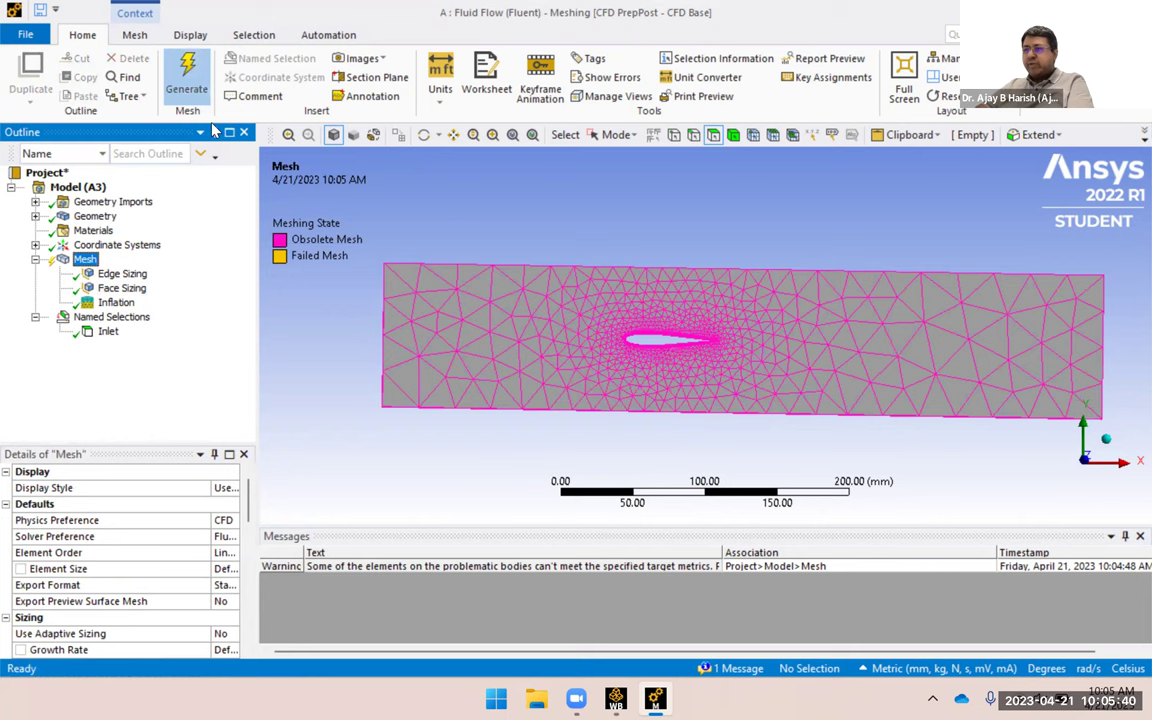